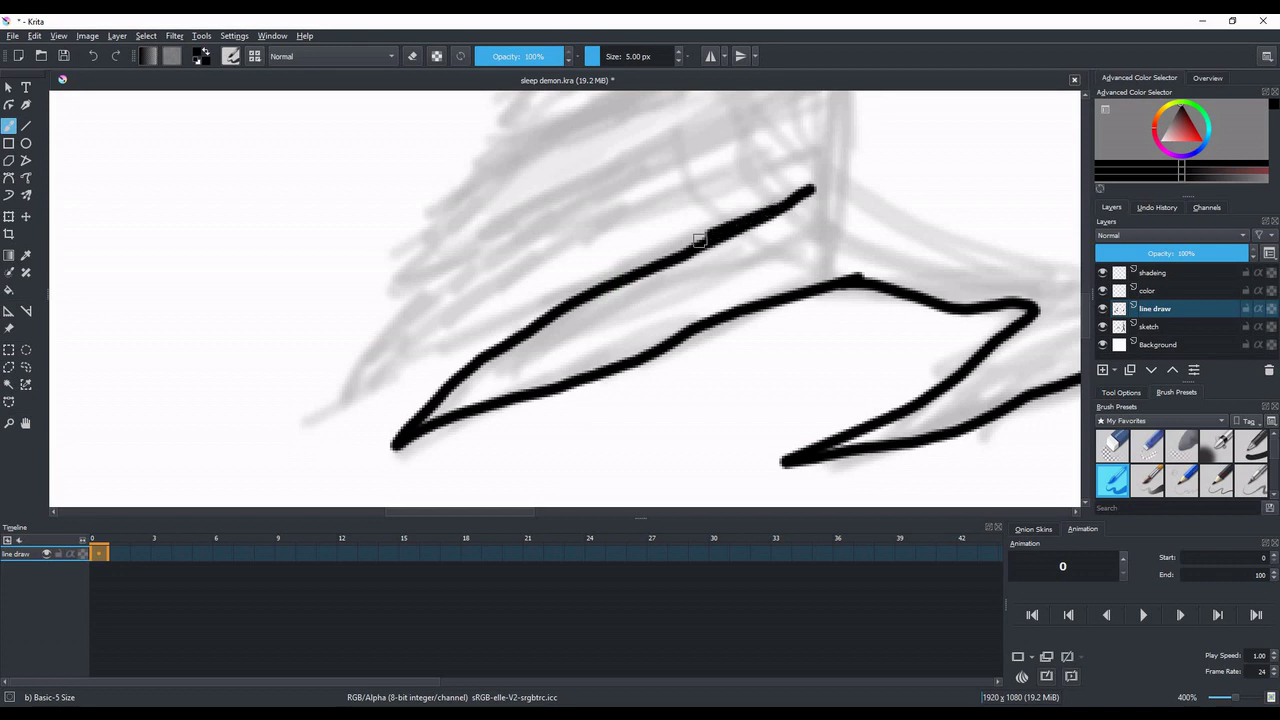
# Replace the last finger stroke and ink the pointed, claw-like fingers of the outstretched hand over the sketch.
pyautogui.hotkey('ctrl', 'z')
pyautogui.moveTo(340, 403); pyautogui.dragTo(705, 235)
pyautogui.moveTo(342, 401); pyautogui.dragTo(624, 166)
pyautogui.moveTo(500, 283); pyautogui.dragTo(377, 389)
pyautogui.moveTo(488, 276); pyautogui.dragTo(721, 168)
pyautogui.moveTo(545, 263); pyautogui.dragTo(545, 306)
pyautogui.moveTo(714, 157)
pyautogui.mouseDown()
pyautogui.moveTo(401, 293)
pyautogui.moveTo(375, 398)
pyautogui.mouseUp()
# Ink the remaining finger edge and the back of the outstretched hand to the wrist.
pyautogui.scroll(-1, 450, 420)
pyautogui.moveTo(665, 189)
pyautogui.mouseDown()
pyautogui.moveTo(475, 275)
pyautogui.moveTo(397, 338)
pyautogui.mouseUp()
pyautogui.scroll(-2, 400, 340)
pyautogui.scroll(2, 634, 350)
pyautogui.moveTo(434, 185)
pyautogui.mouseDown()
pyautogui.moveTo(690, 265)
pyautogui.moveTo(735, 296)
pyautogui.mouseUp()
# Ink the lower and upper edges of the forearm from the wrist to the elbow.
pyautogui.press('-')
pyautogui.moveTo(492, 300); pyautogui.dragTo(970, 502)
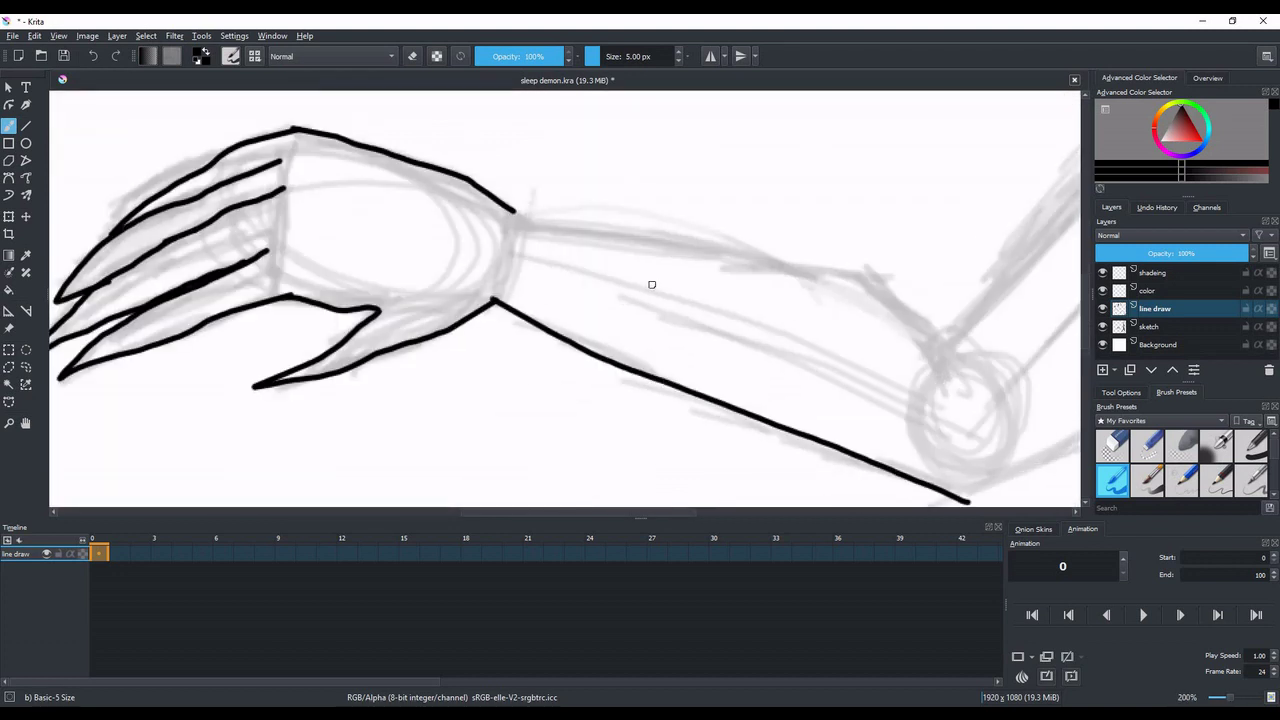
pyautogui.scroll(-2, 640, 285)
pyautogui.scroll(2, 840, 303)
pyautogui.moveTo(303, 190)
pyautogui.mouseDown()
pyautogui.moveTo(608, 242)
pyautogui.moveTo(740, 335)
pyautogui.mouseUp()
# Ink both edges of the outstretched upper arm, from the elbow up toward the shoulder.
pyautogui.scroll(-2, 722, 403)
pyautogui.scroll(2, 819, 368)
pyautogui.scroll(-2, 804, 410)
pyautogui.scroll(2, 775, 455)
pyautogui.moveTo(860, 340); pyautogui.dragTo(693, 464)
pyautogui.scroll(-3, 660, 430)
pyautogui.scroll(2, 783, 297)
pyautogui.moveTo(739, 265); pyautogui.dragTo(669, 315)
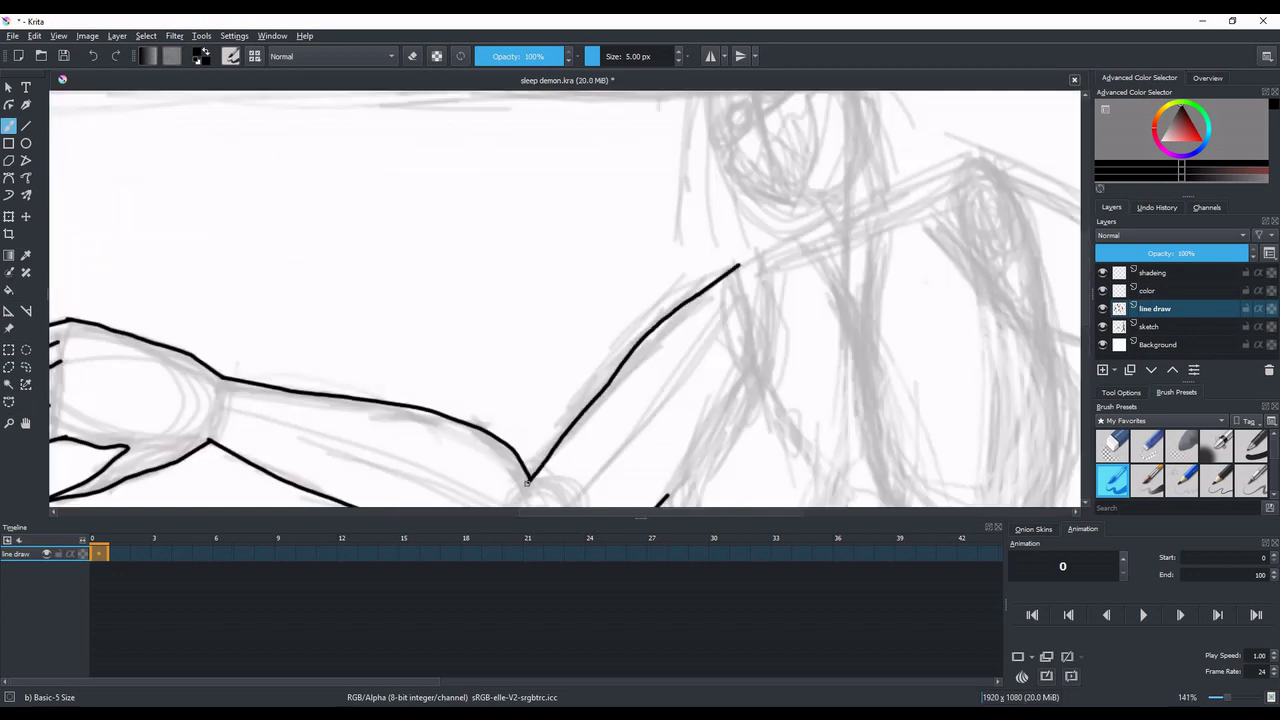
pyautogui.scroll(-2, 622, 415)
pyautogui.scroll(2, 715, 213)
pyautogui.scroll(1, 745, 310)
pyautogui.scroll(-2, 765, 240)
pyautogui.scroll(2, 785, 285)
pyautogui.moveTo(742, 372)
pyautogui.mouseDown()
pyautogui.moveTo(568, 330)
pyautogui.moveTo(568, 197)
pyautogui.moveTo(617, 90)
pyautogui.moveTo(738, 99)
pyautogui.moveTo(808, 181)
pyautogui.moveTo(810, 215)
pyautogui.mouseUp()
pyautogui.press('-')
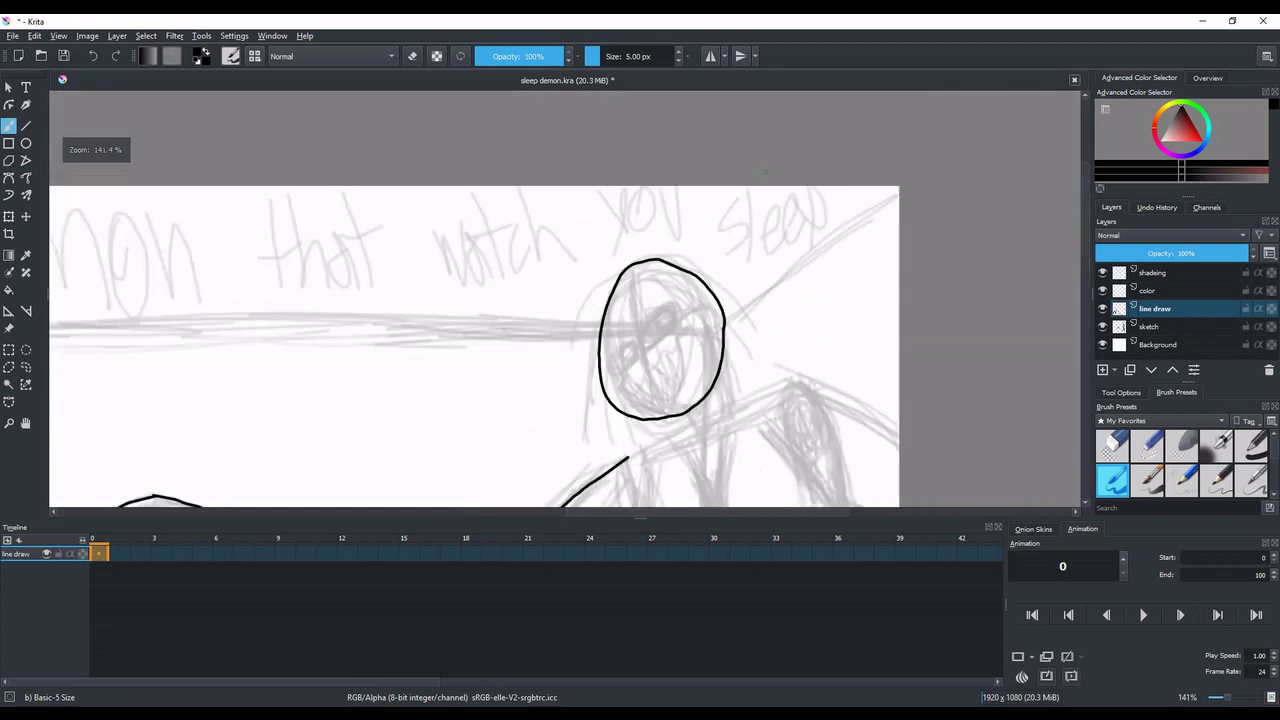
pyautogui.hotkey('ctrl', 'z')
# Ink a rounded head outline that leaves room around the sketched face.
pyautogui.press('+')
pyautogui.scroll(-1, 700, 320)
pyautogui.moveTo(737, 277)
pyautogui.mouseDown()
pyautogui.moveTo(631, 152)
pyautogui.moveTo(514, 192)
pyautogui.moveTo(501, 389)
pyautogui.moveTo(642, 478)
pyautogui.moveTo(732, 396)
pyautogui.moveTo(736, 285)
pyautogui.moveTo(639, 323)
pyautogui.moveTo(572, 381)
pyautogui.moveTo(691, 150)
pyautogui.moveTo(576, 382)
pyautogui.mouseUp()
# Ink the slanted eyes with their inner curves on the demon's face.
pyautogui.press('+')
pyautogui.press('+')
pyautogui.press('+')
pyautogui.scroll(-1, 570, 378)
pyautogui.scroll(2, 645, 322)
pyautogui.scroll(-3, 654, 323)
pyautogui.scroll(3, 562, 452)
pyautogui.moveTo(658, 258)
pyautogui.mouseDown()
pyautogui.moveTo(451, 392)
pyautogui.moveTo(489, 171)
pyautogui.moveTo(660, 258)
pyautogui.mouseUp()
pyautogui.scroll(-2, 655, 262)
pyautogui.scroll(2, 665, 260)
pyautogui.moveTo(510, 313); pyautogui.dragTo(588, 195)
pyautogui.scroll(-3, 654, 264)
pyautogui.scroll(2, 773, 232)
pyautogui.moveTo(786, 157); pyautogui.dragTo(728, 205)
# Ink the edges of the wide, slanted grin across the lower face, replacing one misplaced stroke.
pyautogui.moveTo(744, 139)
pyautogui.mouseDown()
pyautogui.moveTo(730, 204)
pyautogui.moveTo(491, 457)
pyautogui.moveTo(434, 416)
pyautogui.mouseUp()
pyautogui.scroll(-2, 503, 318)
pyautogui.scroll(3, 453, 412)
pyautogui.scroll(-2, 483, 384)
pyautogui.moveTo(497, 286)
pyautogui.mouseDown()
pyautogui.moveTo(508, 376)
pyautogui.moveTo(656, 441)
pyautogui.mouseUp()
pyautogui.hotkey('ctrl', 'z')
pyautogui.moveTo(716, 188)
pyautogui.mouseDown()
pyautogui.moveTo(707, 383)
pyautogui.moveTo(662, 462)
pyautogui.moveTo(561, 426)
pyautogui.moveTo(488, 352)
pyautogui.mouseUp()
# Fill the grin with jagged, pointed upper and lower teeth.
pyautogui.press('+')
pyautogui.moveTo(550, 274); pyautogui.dragTo(537, 208)
pyautogui.moveTo(598, 210); pyautogui.dragTo(700, 350)
pyautogui.moveTo(666, 200); pyautogui.dragTo(703, 364)
pyautogui.moveTo(669, 188)
pyautogui.mouseDown()
pyautogui.moveTo(617, 214)
pyautogui.moveTo(722, 320)
pyautogui.mouseUp()
pyautogui.moveTo(664, 142); pyautogui.dragTo(724, 320)
pyautogui.moveTo(680, 165); pyautogui.dragTo(750, 244)
pyautogui.moveTo(542, 268); pyautogui.dragTo(549, 193)
# Ink the jaw curve beneath the mouth and the line running down the back of the neck.
pyautogui.scroll(-2, 535, 312)
pyautogui.moveTo(518, 283)
pyautogui.mouseDown()
pyautogui.moveTo(568, 376)
pyautogui.moveTo(626, 317)
pyautogui.moveTo(726, 410)
pyautogui.mouseUp()
pyautogui.scroll(4, 562, 330)
pyautogui.moveTo(671, 196); pyautogui.dragTo(765, 316)
pyautogui.scroll(-3, 755, 300)
pyautogui.scroll(2, 760, 300)
# Ink the short front neck line under the chin and join it to the outstretched arm's shoulder line.
pyautogui.press('-')
pyautogui.press('-')
pyautogui.press('+')
pyautogui.press('+')
pyautogui.press('-')
pyautogui.press('-')
pyautogui.press('+')
pyautogui.moveTo(739, 300); pyautogui.dragTo(751, 334)
pyautogui.scroll(-3, 760, 225)
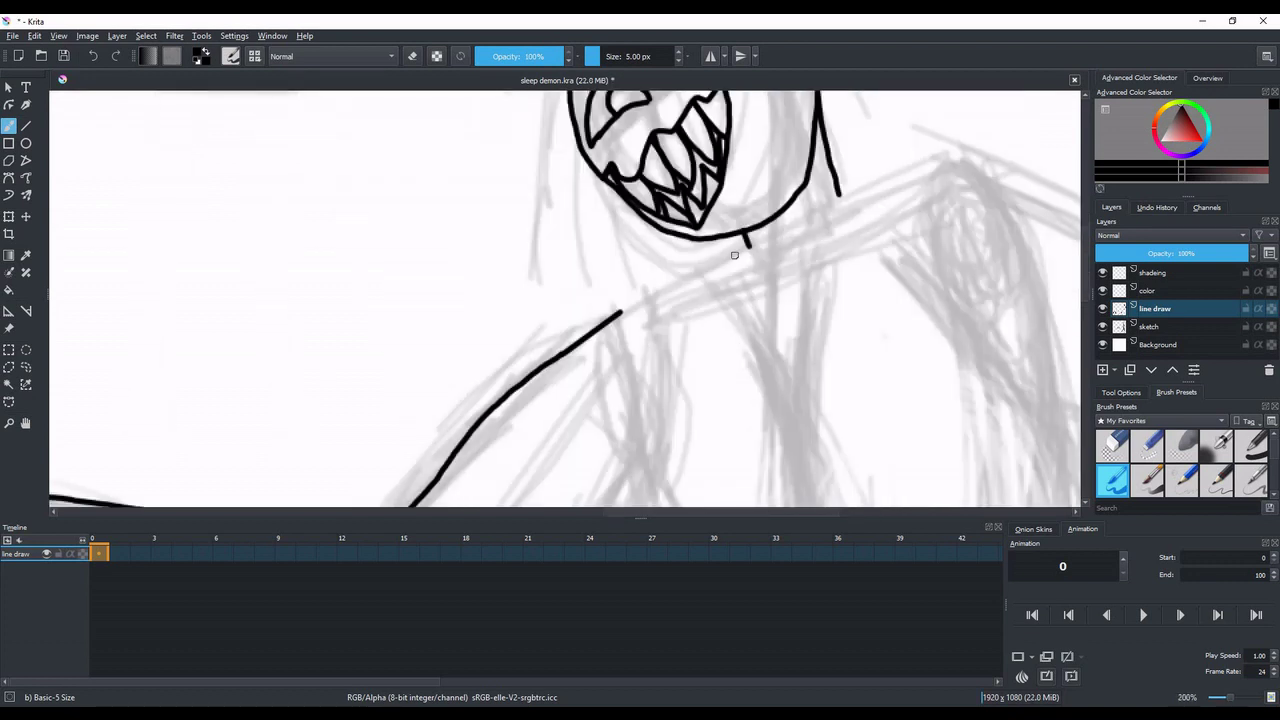
pyautogui.moveTo(718, 262); pyautogui.dragTo(750, 246)
pyautogui.scroll(-1, 735, 255)
pyautogui.scroll(1, 900, 235)
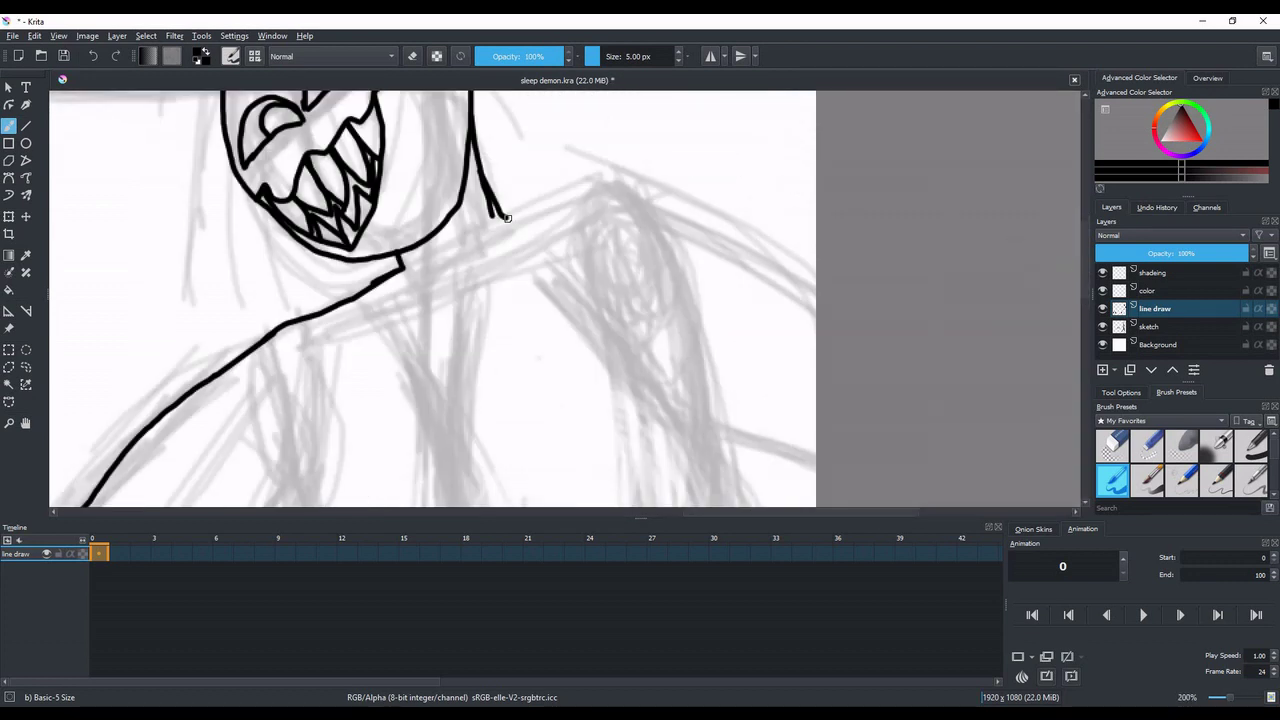
# Ink the opposite shoulder line outward from the neck and tidy the overlapping neck strokes with the eraser mode.
pyautogui.moveTo(503, 216); pyautogui.dragTo(634, 190)
pyautogui.press('-')
pyautogui.press('-')
pyautogui.press('+')
pyautogui.press('+')
pyautogui.press('+')
pyautogui.press('e')
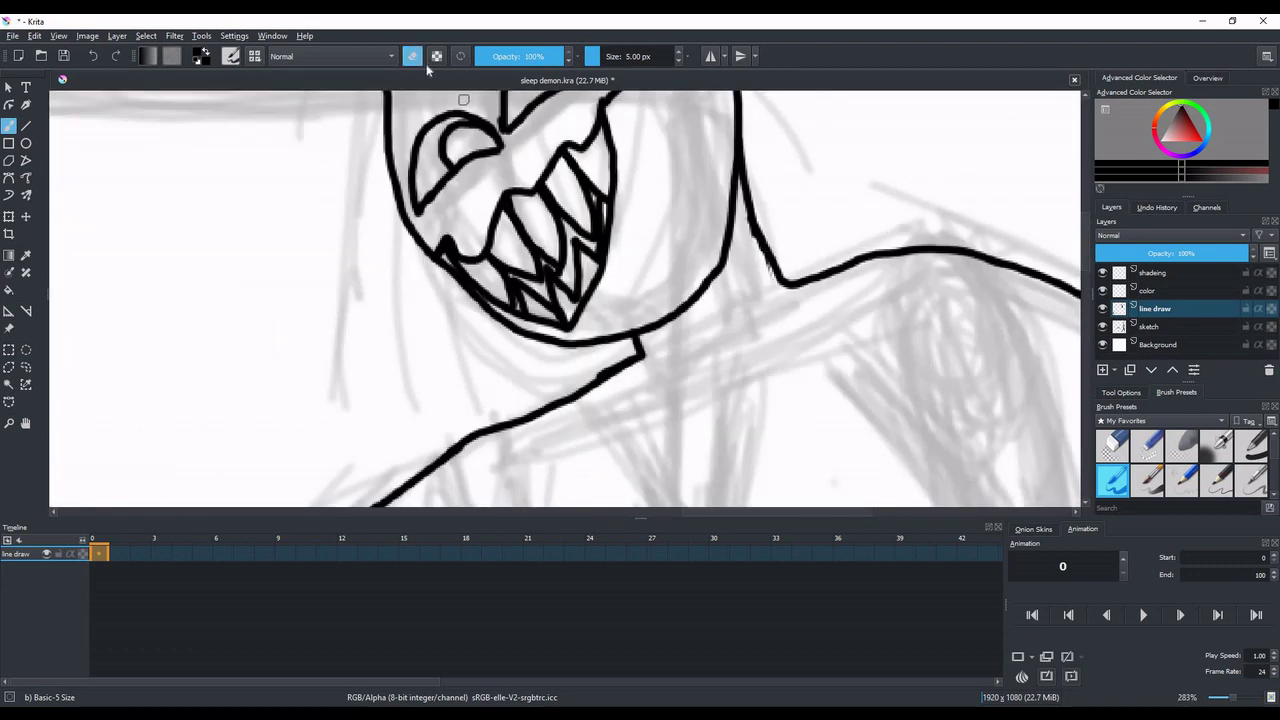
pyautogui.press('+')
pyautogui.press('+')
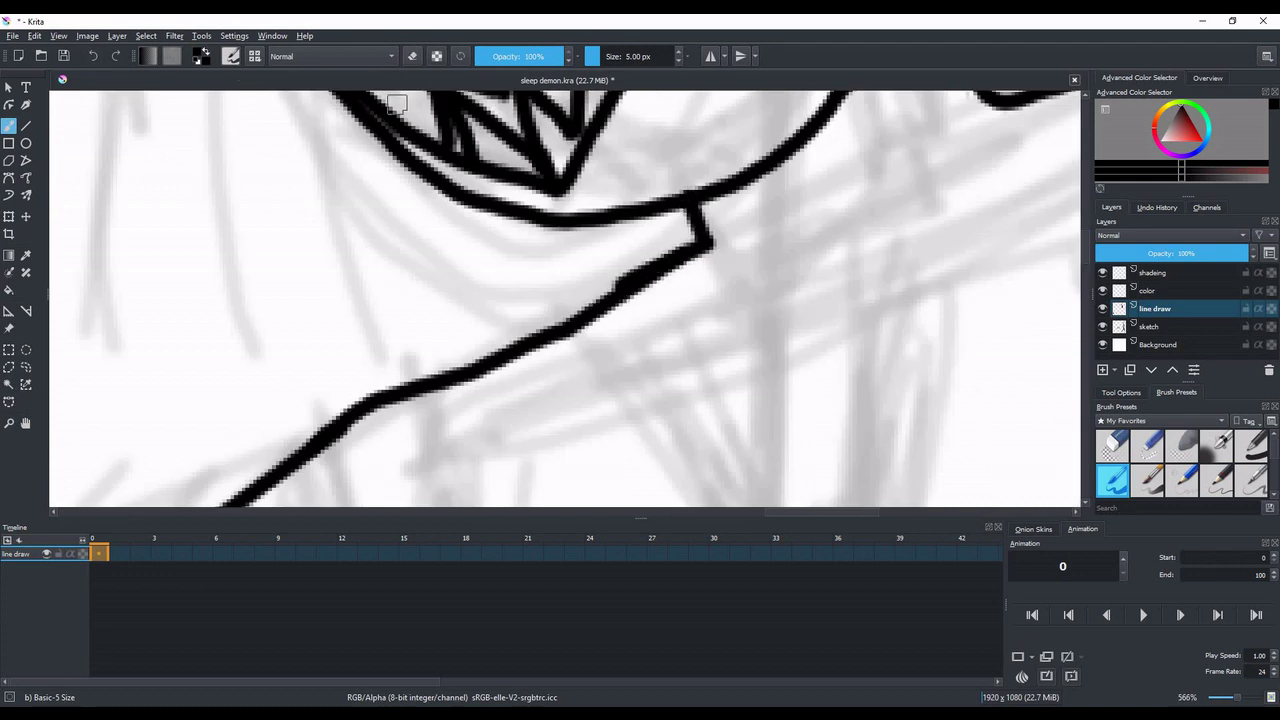
pyautogui.scroll(-3, 565, 280)
pyautogui.scroll(2, 660, 306)
pyautogui.moveTo(657, 306); pyautogui.dragTo(921, 160)
pyautogui.scroll(-2, 915, 165)
pyautogui.scroll(3, 780, 230)
pyautogui.moveTo(730, 263); pyautogui.dragTo(373, 444)
pyautogui.scroll(-1, 399, 427)
pyautogui.scroll(-7, 399, 427)
pyautogui.scroll(4, 378, 474)
pyautogui.click(93, 56)
pyautogui.click(93, 56)
pyautogui.click(93, 56)
# Ink the hip and waist contour on the side of the torso opposite the outstretched arm.
pyautogui.scroll(-4, 575, 175)
pyautogui.scroll(4, 563, 310)
pyautogui.moveTo(726, 143)
pyautogui.mouseDown()
pyautogui.moveTo(770, 243)
pyautogui.moveTo(778, 386)
pyautogui.mouseUp()
pyautogui.scroll(-2, 778, 386)
pyautogui.scroll(3, 780, 185)
pyautogui.moveTo(701, 412); pyautogui.dragTo(738, 281)
# Ink the V-shaped pelvic curve and the two inner thigh lines below it.
pyautogui.scroll(-2, 790, 185)
pyautogui.scroll(5, 614, 430)
pyautogui.moveTo(669, 380)
pyautogui.mouseDown()
pyautogui.moveTo(452, 377)
pyautogui.moveTo(335, 199)
pyautogui.mouseUp()
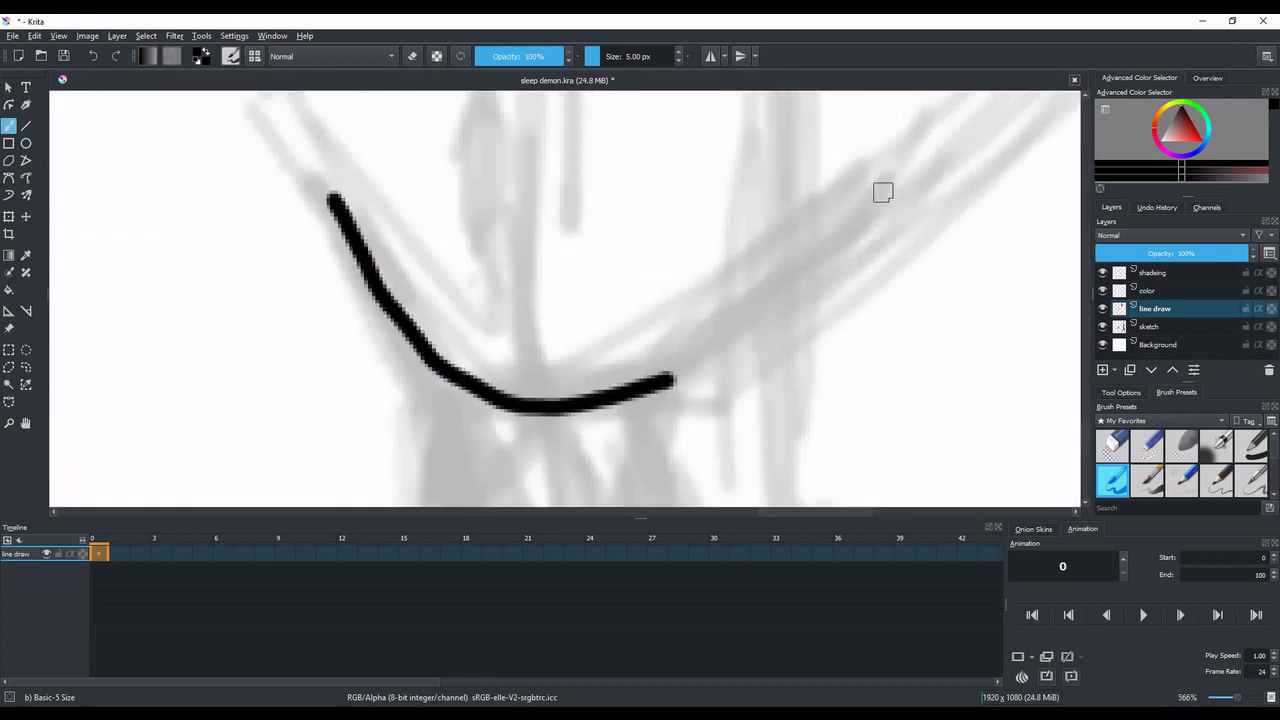
pyautogui.moveTo(872, 192); pyautogui.dragTo(671, 380)
pyautogui.scroll(-4, 672, 380)
pyautogui.scroll(4, 643, 460)
pyautogui.moveTo(741, 154); pyautogui.dragTo(694, 418)
pyautogui.moveTo(519, 114); pyautogui.dragTo(586, 390)
# Ink the waist and hip contour on the outstretched arm's side, redrawing the first stroke.
pyautogui.scroll(-6, 567, 317)
pyautogui.scroll(3, 345, 225)
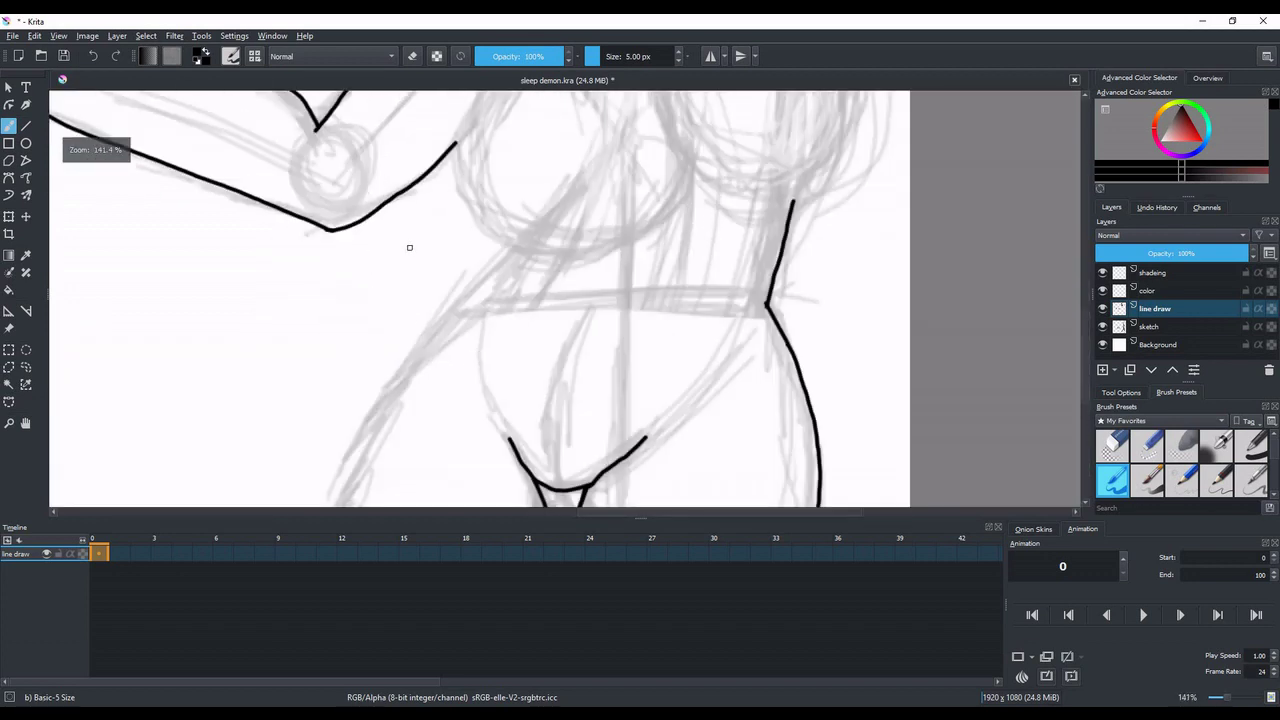
pyautogui.scroll(-4, 364, 253)
pyautogui.scroll(3, 322, 279)
pyautogui.moveTo(550, 187); pyautogui.dragTo(447, 330)
pyautogui.scroll(-3, 490, 335)
pyautogui.scroll(6, 523, 287)
pyautogui.click(96, 57)
pyautogui.scroll(-3, 414, 223)
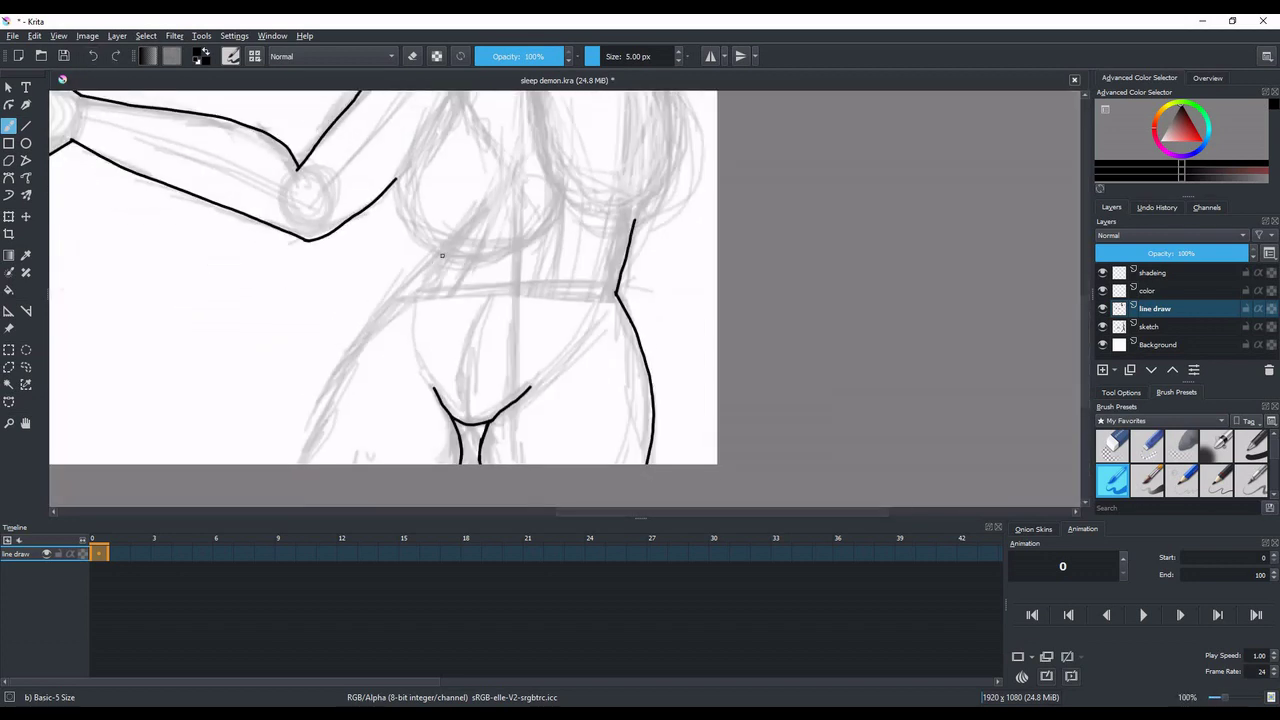
pyautogui.scroll(-2, 439, 317)
pyautogui.scroll(3, 450, 282)
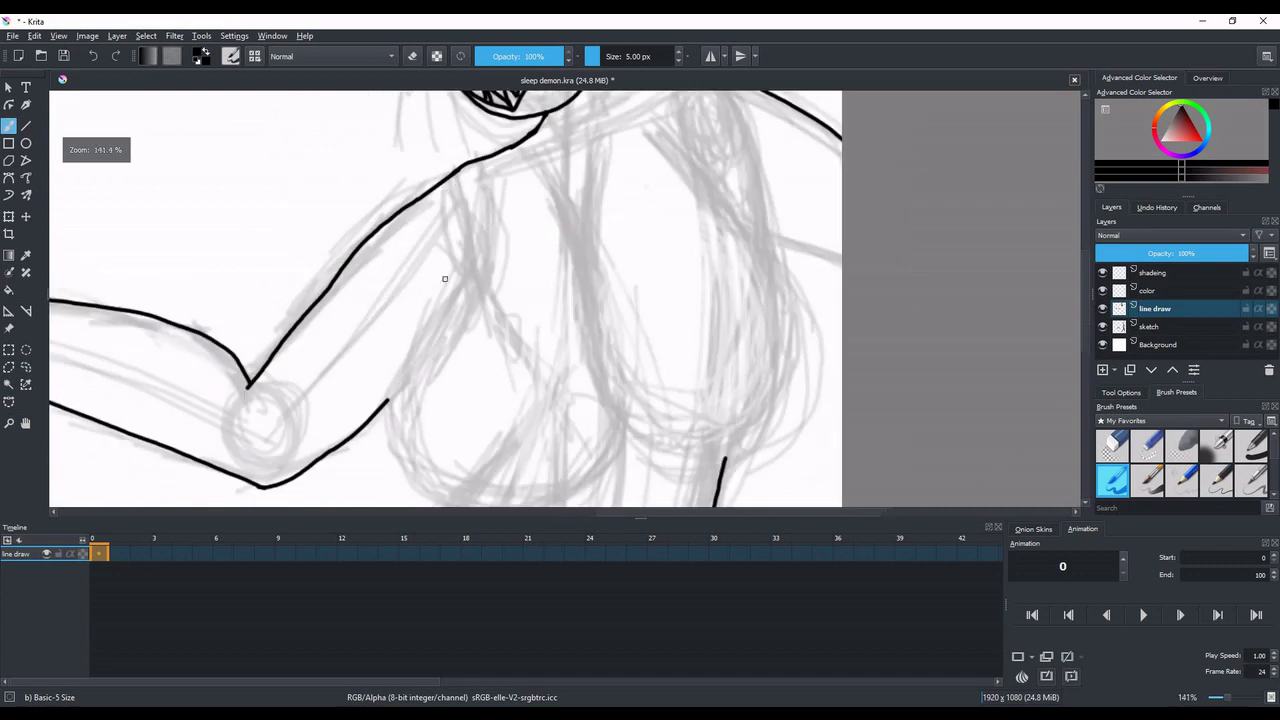
pyautogui.moveTo(482, 205); pyautogui.dragTo(476, 261)
pyautogui.click(95, 57)
pyautogui.moveTo(482, 196)
pyautogui.mouseDown()
pyautogui.moveTo(484, 261)
pyautogui.moveTo(413, 475)
pyautogui.mouseUp()
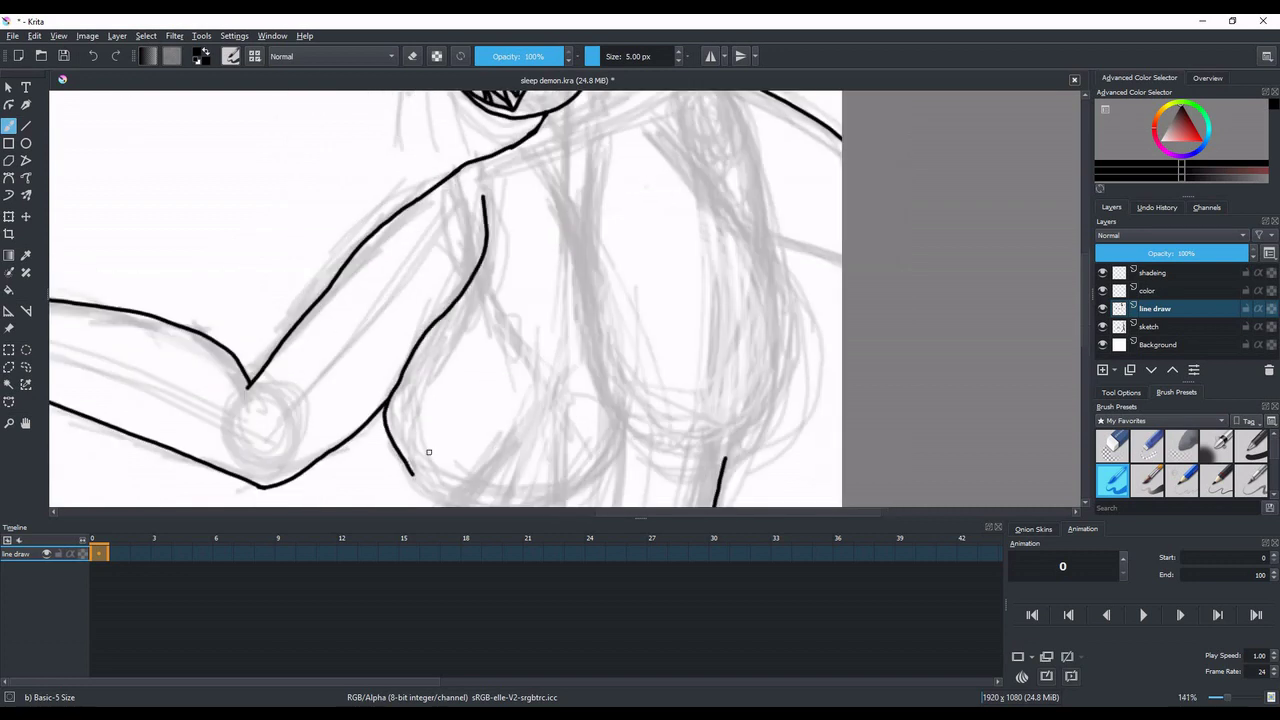
pyautogui.scroll(-2, 472, 263)
pyautogui.scroll(2, 466, 349)
pyautogui.click(95, 57)
pyautogui.scroll(1, 605, 284)
pyautogui.moveTo(557, 131); pyautogui.dragTo(586, 196)
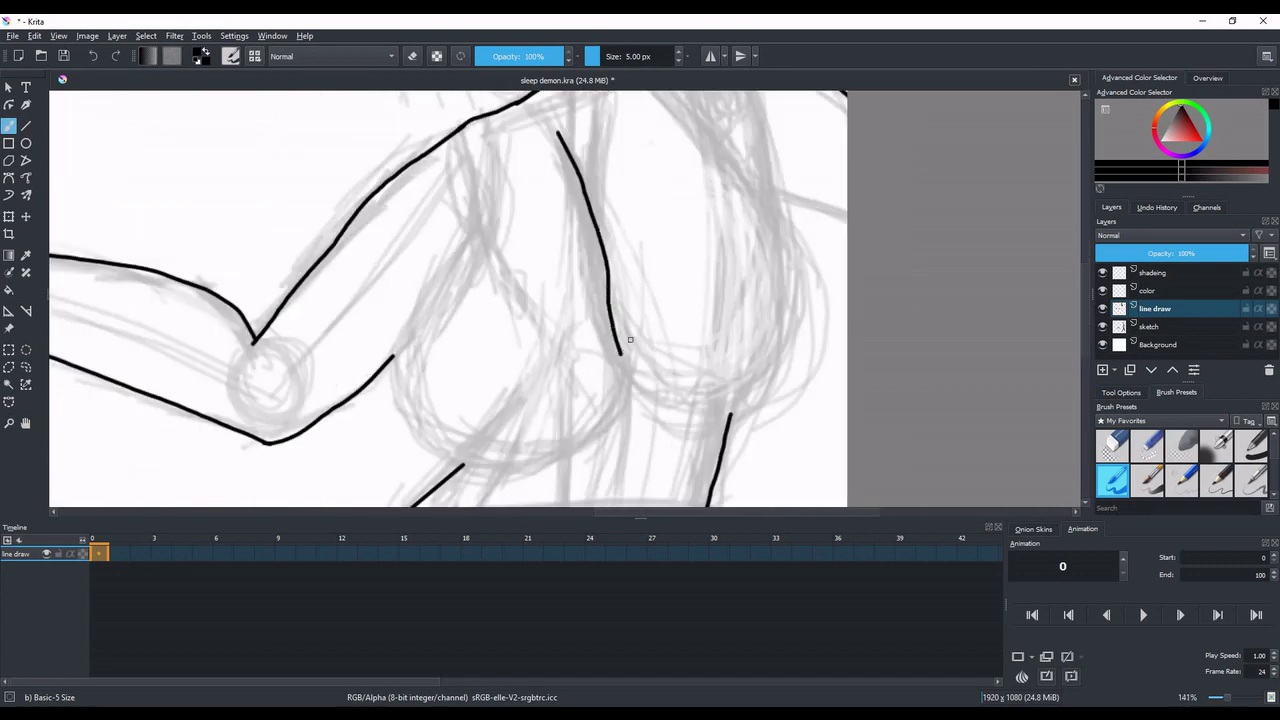
pyautogui.click(95, 57)
# Ink the contour of the breast farther from the outstretched arm, from the chest around to its outer side.
pyautogui.scroll(-3, 504, 321)
pyautogui.scroll(2, 579, 295)
pyautogui.moveTo(494, 198); pyautogui.dragTo(485, 292)
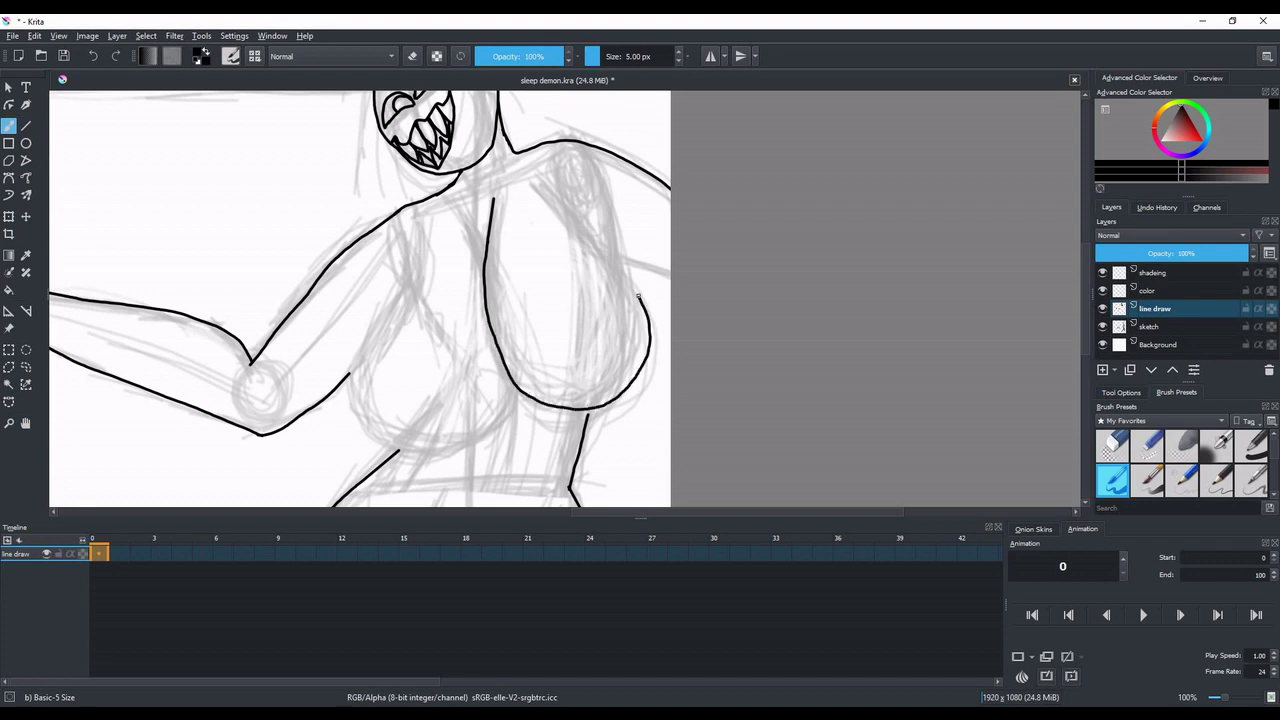
# Ink that breast's upper outer edge and the adjoining arm's underside, switching the eraser mode on and off again.
pyautogui.scroll(2, 634, 262)
pyautogui.moveTo(605, 258); pyautogui.dragTo(712, 293)
pyautogui.scroll(2, 612, 266)
pyautogui.moveTo(621, 282)
pyautogui.mouseDown()
pyautogui.moveTo(569, 240)
pyautogui.moveTo(624, 297)
pyautogui.moveTo(611, 280)
pyautogui.mouseUp()
pyautogui.click(412, 57)
pyautogui.click(412, 57)
# Ink the rounded contour of the breast beside the outstretched arm, meeting the first breast and the waist line.
pyautogui.scroll(-6, 430, 251)
pyautogui.scroll(2, 236, 345)
pyautogui.scroll(-2, 288, 480)
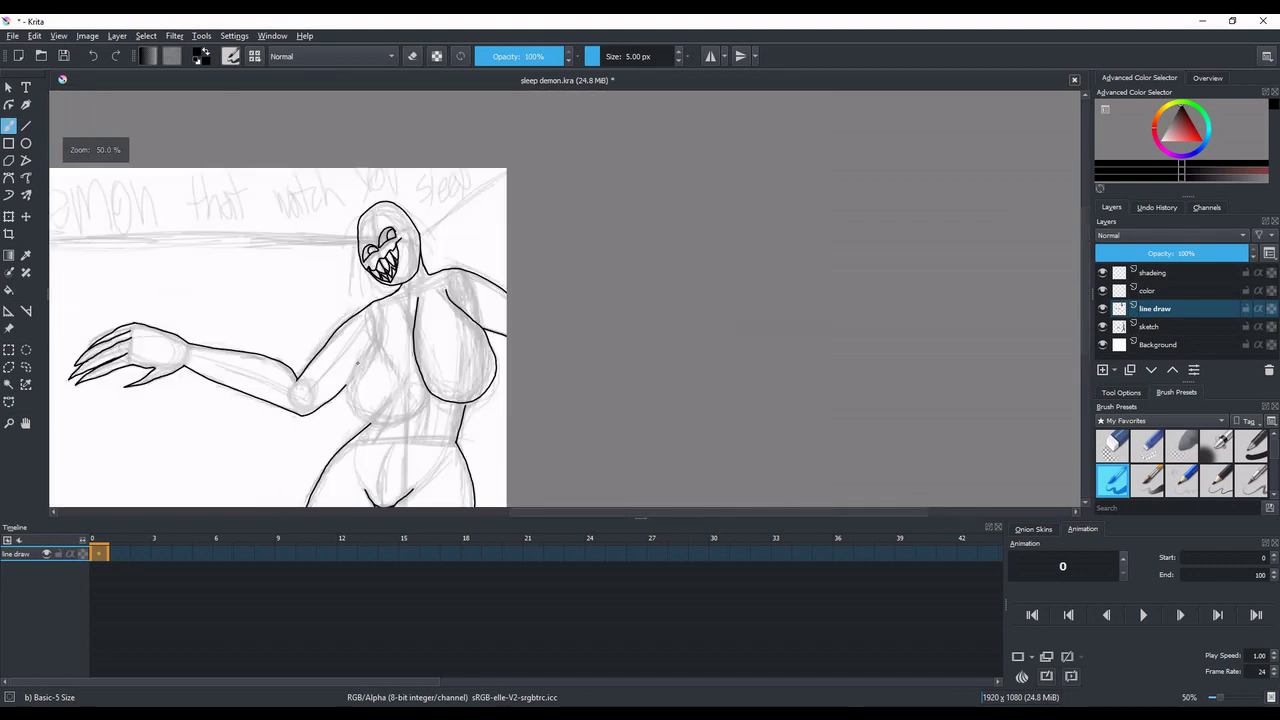
pyautogui.scroll(1, 289, 480)
pyautogui.press('+')
pyautogui.press('+')
pyautogui.hotkey('ctrl', 'z')
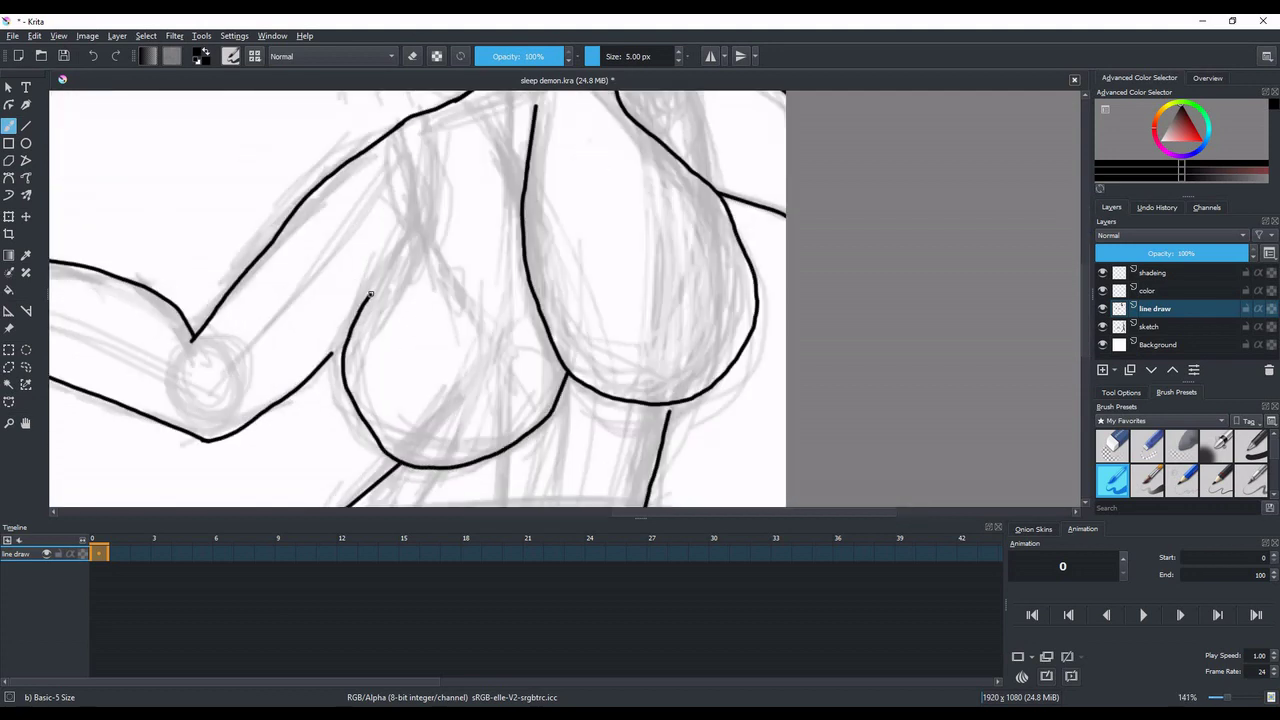
# Ink the connecting line from the outstretched arm's underside up past the armpit toward the shoulder.
pyautogui.scroll(2, 341, 337)
pyautogui.scroll(-3, 362, 330)
pyautogui.scroll(2, 415, 240)
pyautogui.moveTo(323, 369); pyautogui.dragTo(378, 274)
pyautogui.scroll(-3, 390, 350)
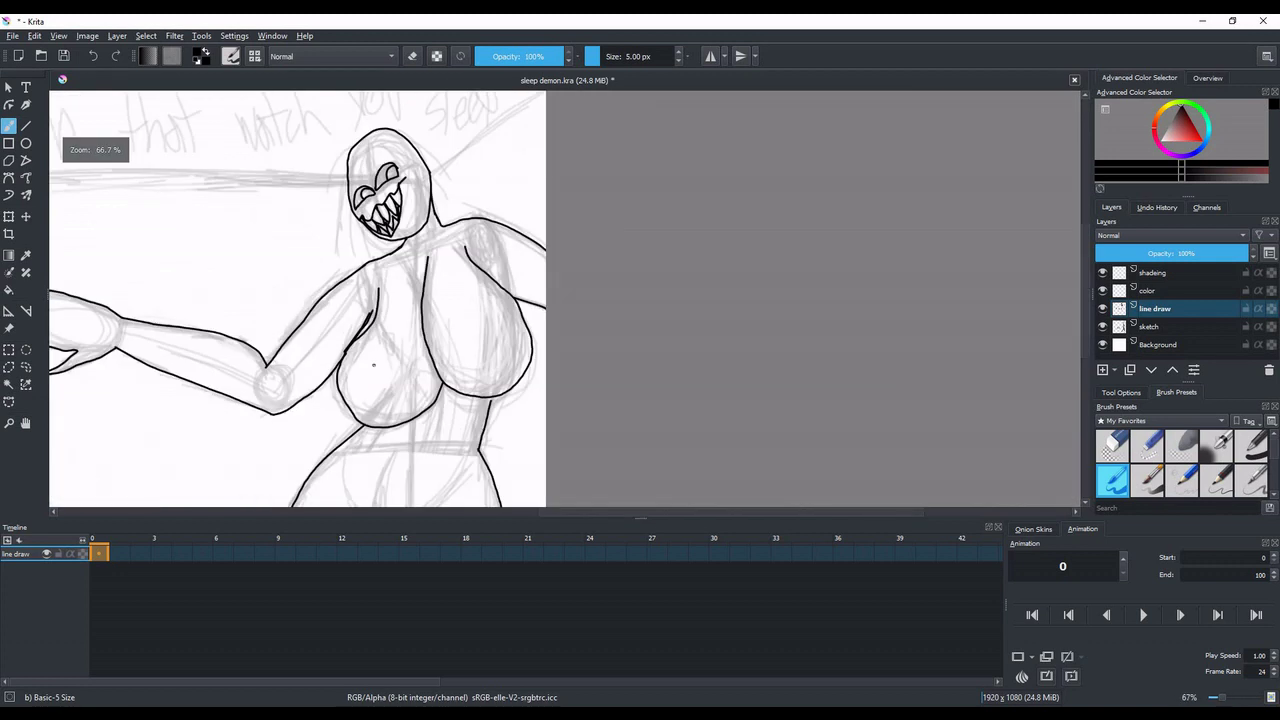
# Ink the armpit crease between the outstretched arm and the adjoining breast, trimming the overlapping lines with the eraser.
pyautogui.scroll(5, 395, 325)
pyautogui.moveTo(346, 348); pyautogui.dragTo(386, 268)
pyautogui.scroll(-3, 384, 285)
pyautogui.scroll(3, 372, 335)
pyautogui.moveTo(322, 393)
pyautogui.mouseDown()
pyautogui.moveTo(384, 281)
pyautogui.moveTo(377, 160)
pyautogui.mouseUp()
pyautogui.press('e')
pyautogui.moveTo(396, 262); pyautogui.dragTo(382, 160)
pyautogui.moveTo(376, 212); pyautogui.dragTo(282, 378)
pyautogui.scroll(-2, 280, 380)
pyautogui.scroll(3, 235, 440)
pyautogui.moveTo(417, 208); pyautogui.dragTo(302, 386)
pyautogui.scroll(-3, 545, 255)
pyautogui.scroll(3, 555, 200)
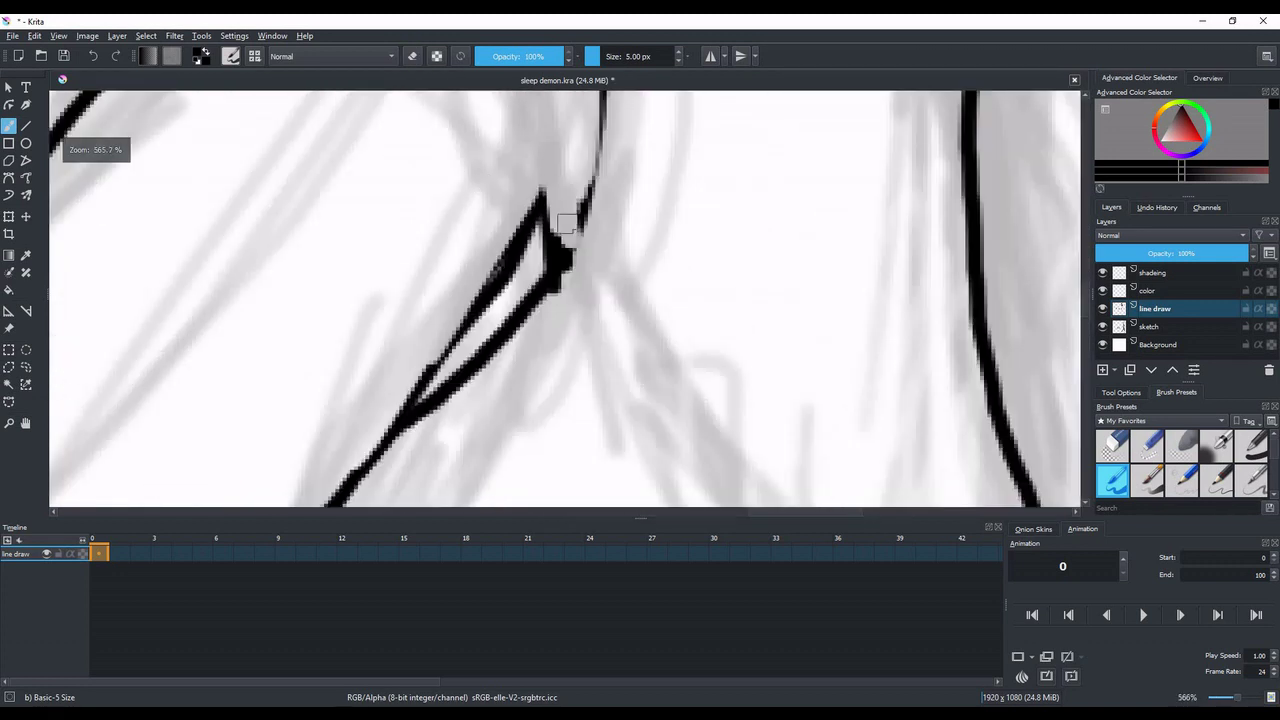
# Close the gap where the armpit crease meets the breast contour using short ink strokes.
pyautogui.press('e')
pyautogui.moveTo(542, 194); pyautogui.dragTo(558, 238)
pyautogui.moveTo(591, 160); pyautogui.dragTo(546, 388)
pyautogui.moveTo(574, 152); pyautogui.dragTo(569, 322)
pyautogui.scroll(-3, 571, 323)
# Ink the abdomen line running down from where the breasts meet toward the waist, undoing unsuitable strokes.
pyautogui.scroll(2, 584, 221)
pyautogui.click(94, 56)
pyautogui.click(94, 56)
pyautogui.moveTo(571, 252); pyautogui.dragTo(550, 452)
pyautogui.click(97, 56)
pyautogui.moveTo(571, 251); pyautogui.dragTo(543, 452)
pyautogui.scroll(-3, 543, 400)
pyautogui.scroll(3, 500, 480)
pyautogui.moveTo(580, 220)
pyautogui.mouseDown()
pyautogui.moveTo(481, 333)
pyautogui.moveTo(454, 416)
pyautogui.mouseUp()
pyautogui.scroll(-2, 545, 250)
pyautogui.scroll(2, 572, 216)
pyautogui.scroll(1, 573, 213)
pyautogui.scroll(-5, 560, 291)
pyautogui.scroll(2, 558, 260)
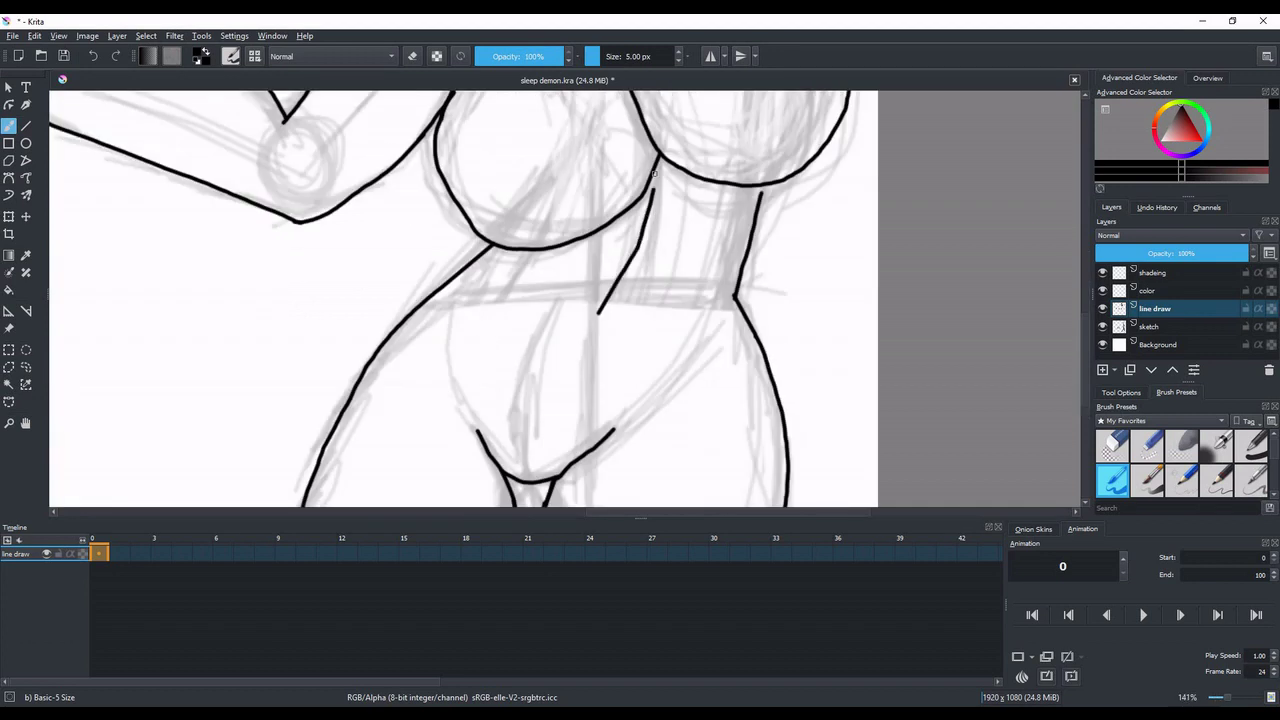
# Draw a straight horizontal ceiling line from the head to the canvas edge and a diagonal from the head to the nearby canvas corner.
pyautogui.scroll(-2, 557, 243)
pyautogui.scroll(2, 558, 243)
pyautogui.moveTo(779, 297); pyautogui.dragTo(124, 298)
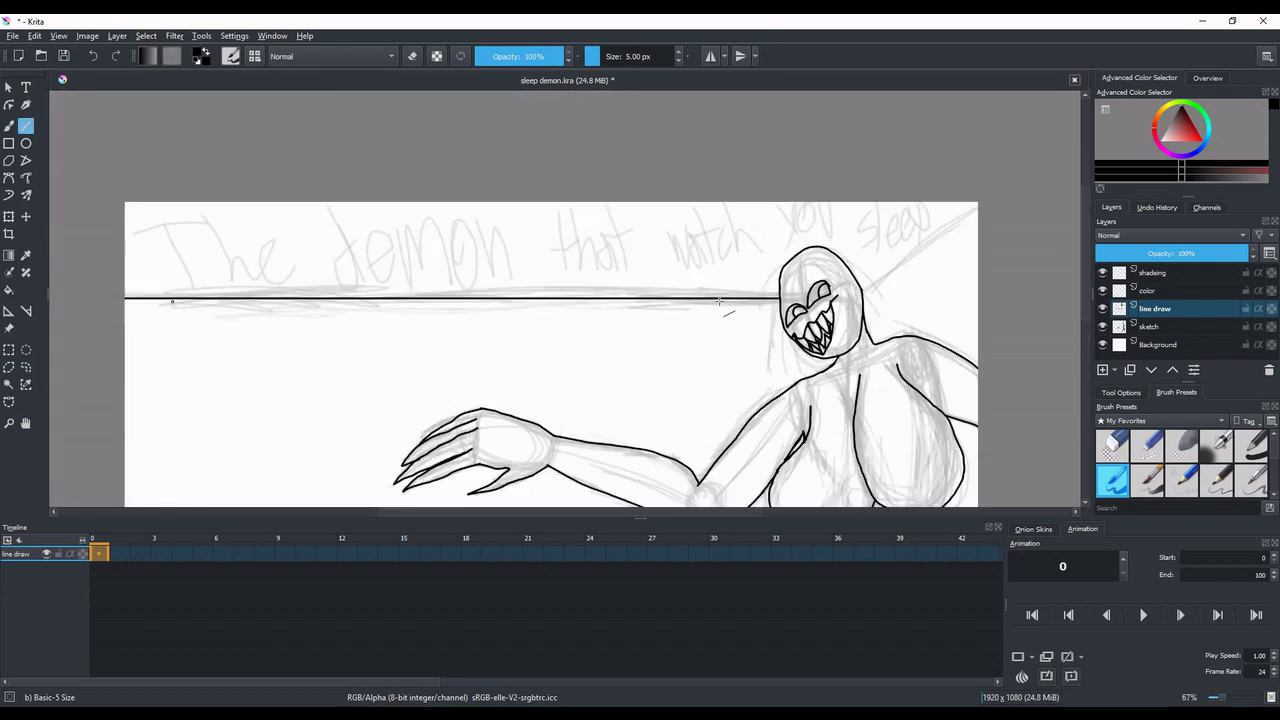
pyautogui.moveTo(990, 200); pyautogui.dragTo(991, 193)
pyautogui.scroll(-3, 898, 295)
pyautogui.scroll(2, 880, 400)
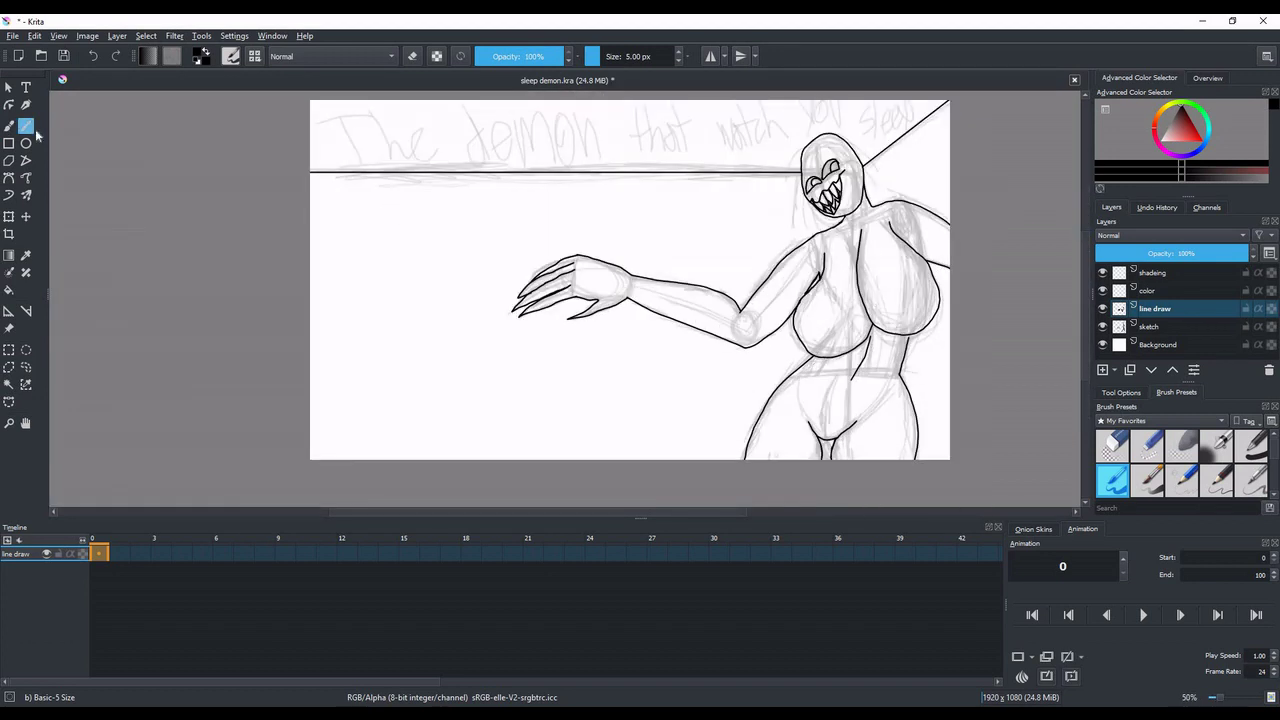
# Return to the freehand brush and ink a short cleavage line branching from the top of the inner breast contour.
pyautogui.click(10, 127)
pyautogui.scroll(-1, 761, 280)
pyautogui.scroll(5, 836, 262)
pyautogui.scroll(-2, 747, 244)
pyautogui.moveTo(851, 331)
pyautogui.mouseDown()
pyautogui.moveTo(747, 244)
pyautogui.moveTo(751, 268)
pyautogui.mouseUp()
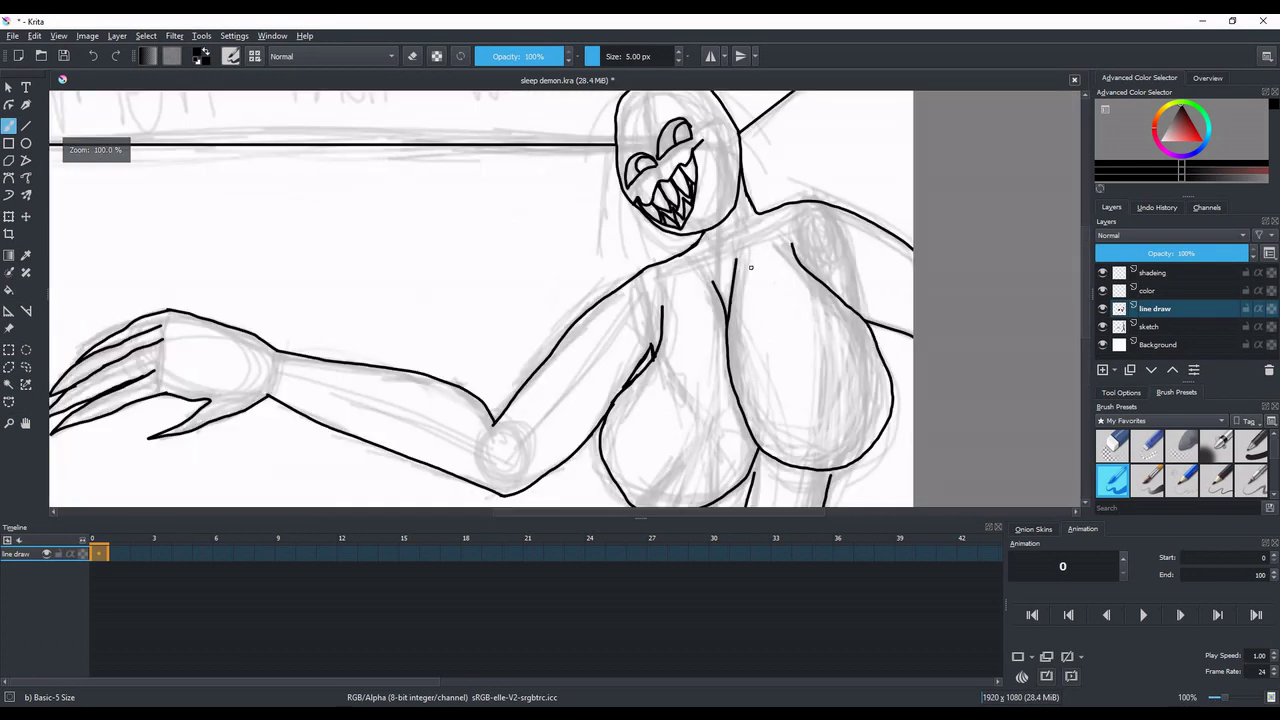
# Shorten the upper ends of the armpit, cleavage and outer breast lines with the eraser, undoing the last action.
pyautogui.scroll(2, 750, 267)
pyautogui.press('e')
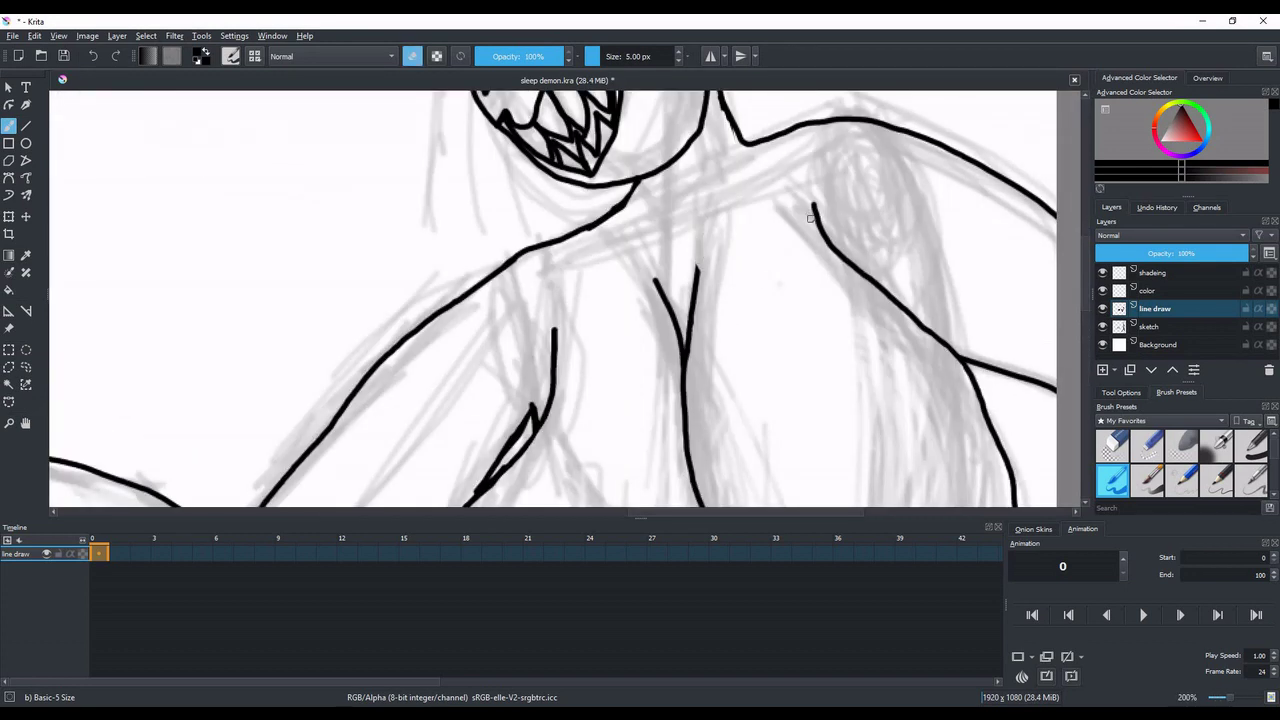
pyautogui.scroll(1, 672, 260)
pyautogui.scroll(-1, 676, 317)
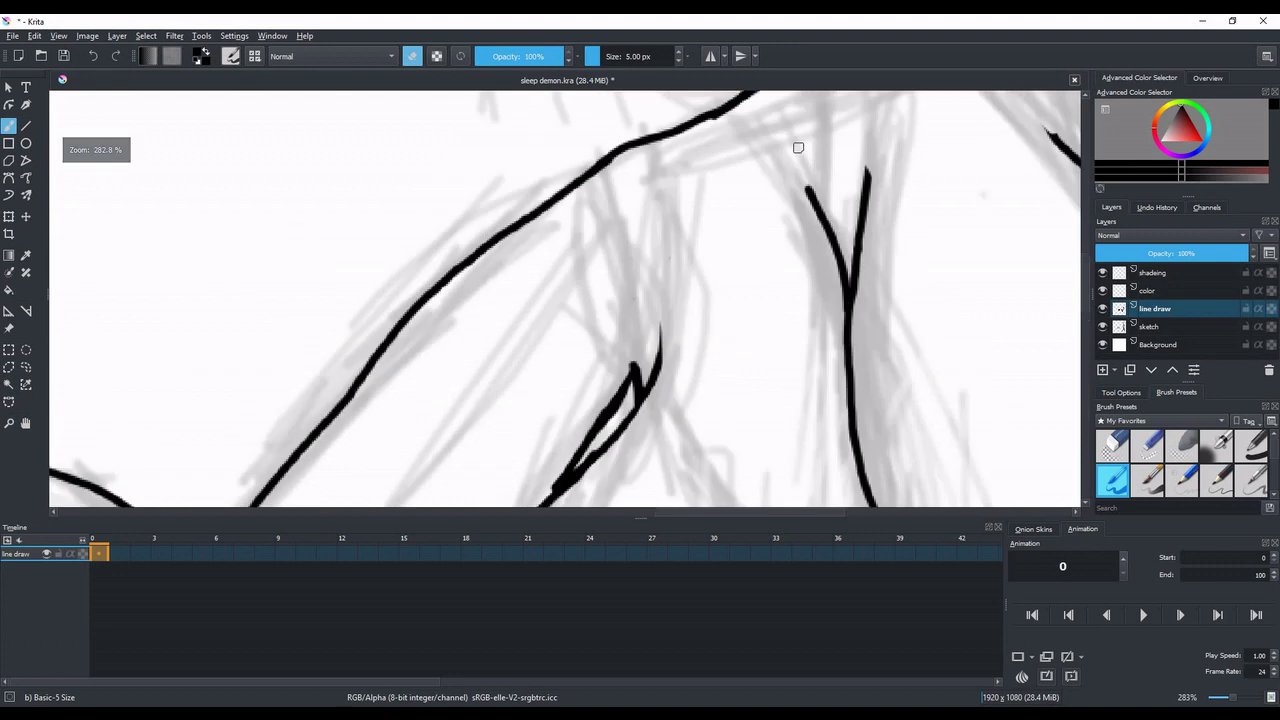
pyautogui.scroll(-1, 866, 200)
pyautogui.scroll(-1, 798, 235)
pyautogui.press('e')
pyautogui.scroll(2, 798, 235)
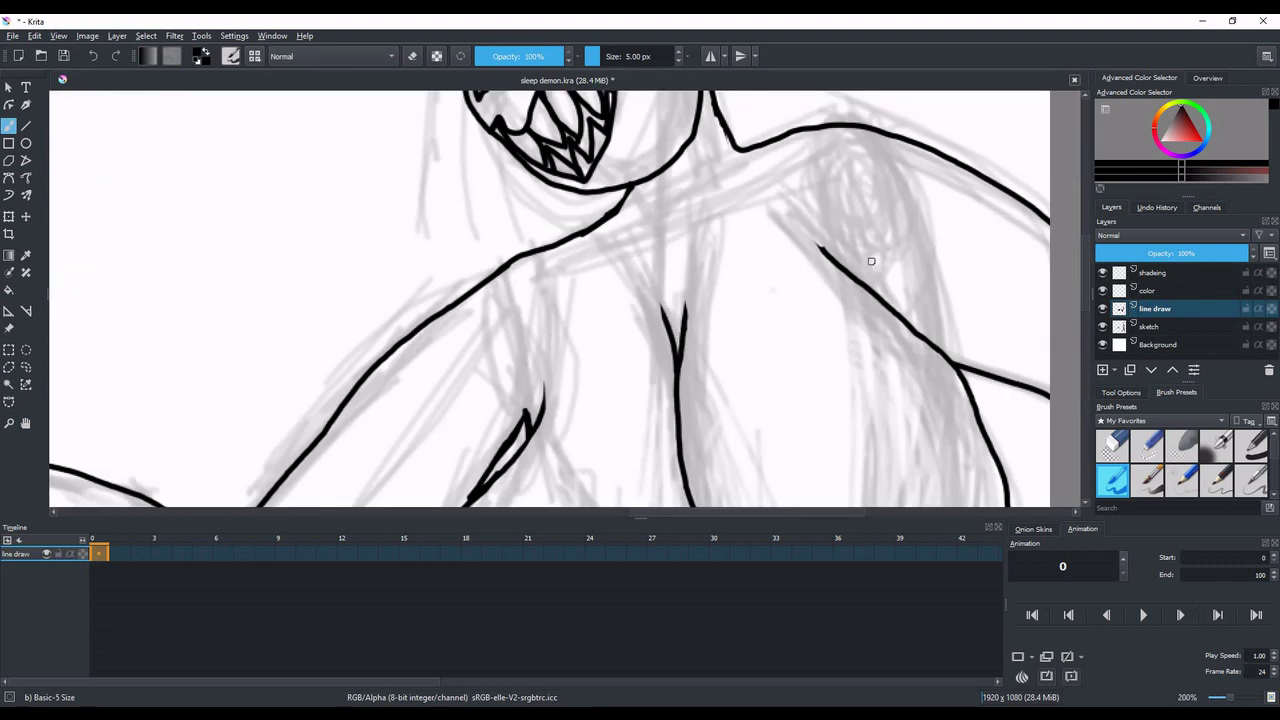
pyautogui.click(93, 56)
# Sketch a collarbone guide across the upper chest on the sketch layer, and reactivate the line draw layer.
pyautogui.click(1156, 329)
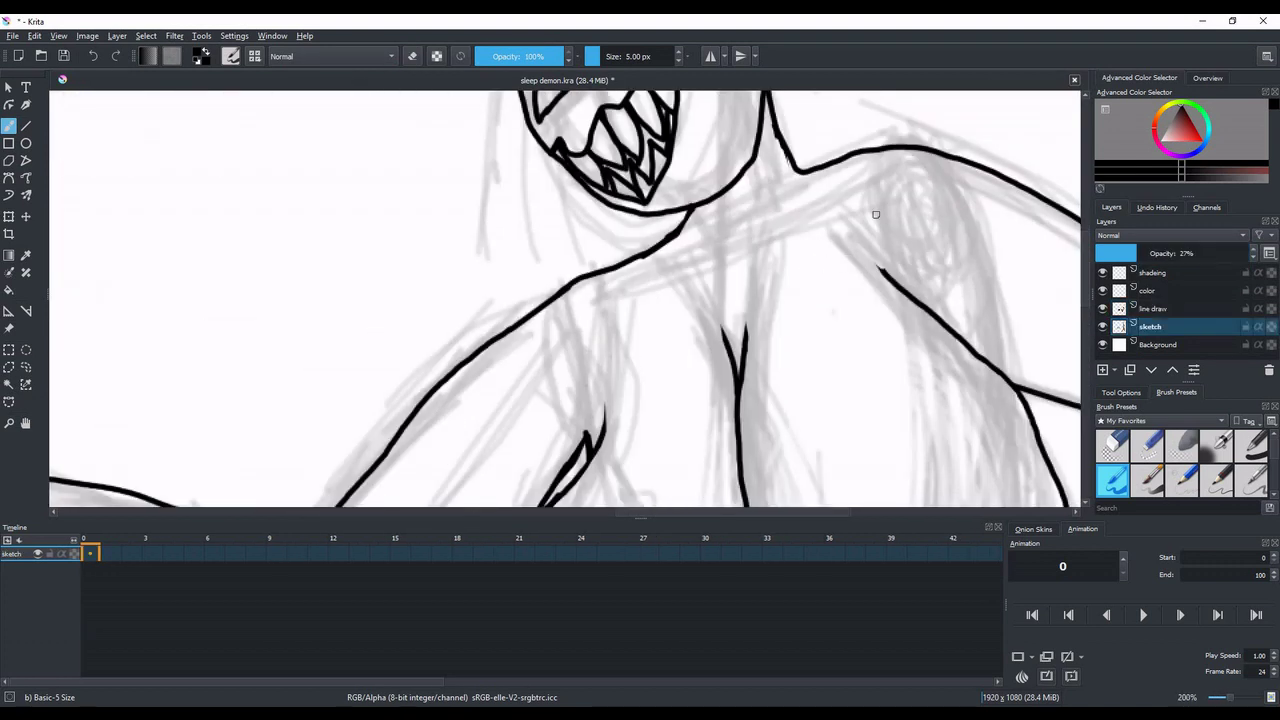
pyautogui.moveTo(876, 214); pyautogui.dragTo(653, 330)
pyautogui.click(1161, 312)
pyautogui.scroll(1, 805, 298)
pyautogui.rightClick(764, 268)
pyautogui.click(876, 235)
pyautogui.moveTo(759, 265)
pyautogui.mouseDown()
pyautogui.moveTo(746, 310)
pyautogui.moveTo(909, 146)
pyautogui.moveTo(728, 318)
pyautogui.mouseUp()
pyautogui.hotkey('ctrl', 'z')
pyautogui.click(97, 58)
pyautogui.scroll(-1, 590, 362)
pyautogui.scroll(2, 708, 300)
pyautogui.moveTo(656, 353); pyautogui.dragTo(674, 288)
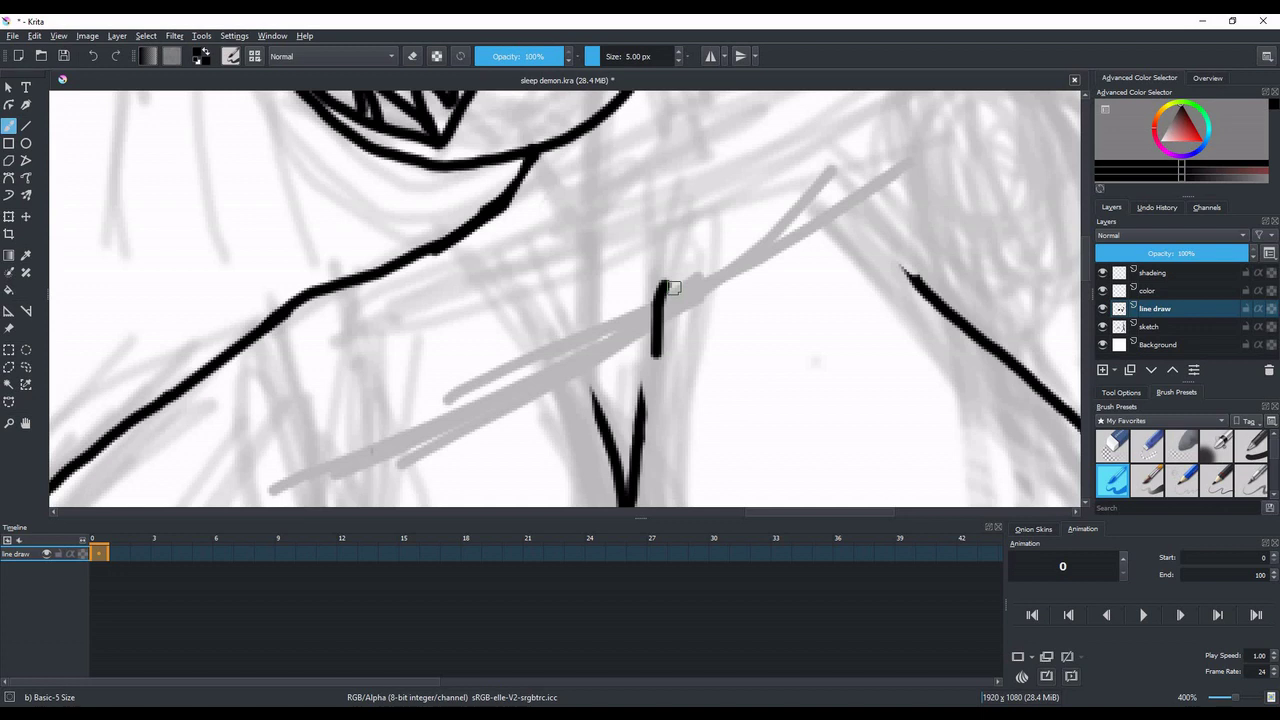
pyautogui.click(96, 57)
# Ink both collarbones from the center of the chest toward the shoulders, redoing the first stroke.
pyautogui.scroll(-3, 480, 285)
pyautogui.scroll(2, 533, 265)
pyautogui.moveTo(554, 310); pyautogui.dragTo(763, 188)
pyautogui.click(96, 58)
pyautogui.moveTo(549, 317); pyautogui.dragTo(662, 213)
pyautogui.moveTo(509, 327); pyautogui.dragTo(338, 360)
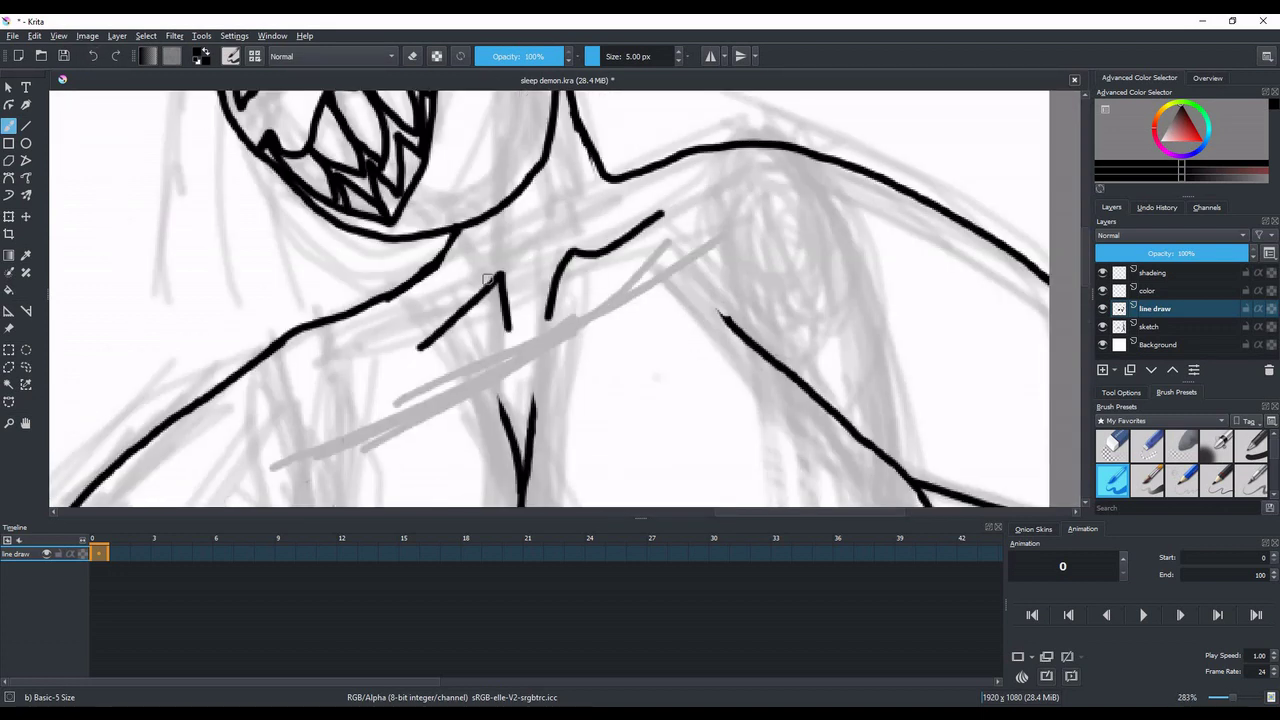
# Erase the collarbone on the side away from the outstretched arm and ink it again from the chest toward the shoulder.
pyautogui.press('e')
pyautogui.moveTo(575, 248); pyautogui.dragTo(549, 318)
pyautogui.moveTo(661, 213); pyautogui.dragTo(586, 257)
pyautogui.click(412, 57)
pyautogui.moveTo(550, 316); pyautogui.dragTo(686, 217)
pyautogui.scroll(-3, 615, 240)
pyautogui.scroll(3, 618, 240)
pyautogui.scroll(-4, 622, 240)
pyautogui.scroll(-2, 543, 344)
pyautogui.scroll(3, 520, 266)
pyautogui.scroll(-3, 520, 266)
pyautogui.scroll(-1, 305, 325)
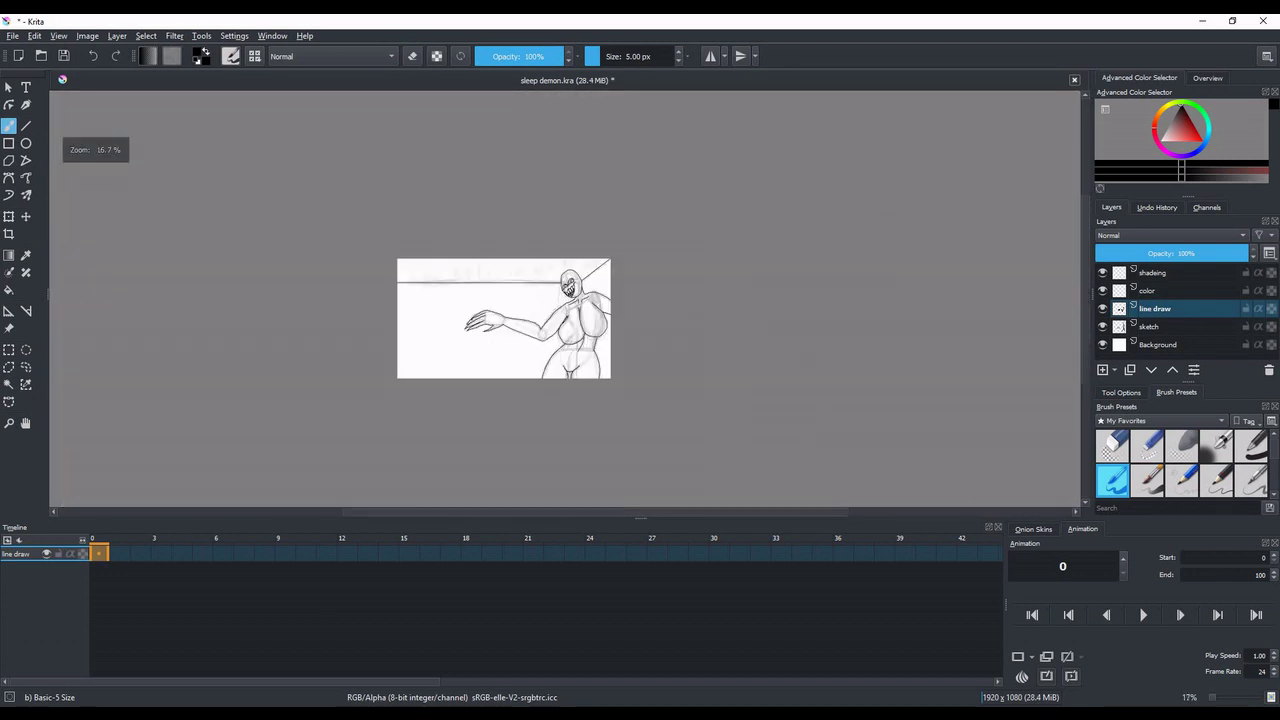
# Sketch upward strokes from the outstretched hand's claws on the sketch layer, and return to the line draw layer.
pyautogui.scroll(4, 305, 325)
pyautogui.click(1152, 327)
pyautogui.moveTo(416, 400)
pyautogui.mouseDown()
pyautogui.moveTo(457, 250)
pyautogui.moveTo(455, 320)
pyautogui.mouseUp()
pyautogui.moveTo(490, 218); pyautogui.dragTo(400, 390)
pyautogui.moveTo(505, 198)
pyautogui.mouseDown()
pyautogui.moveTo(430, 330)
pyautogui.moveTo(483, 219)
pyautogui.mouseUp()
pyautogui.press('pageup')
pyautogui.scroll(3, 414, 401)
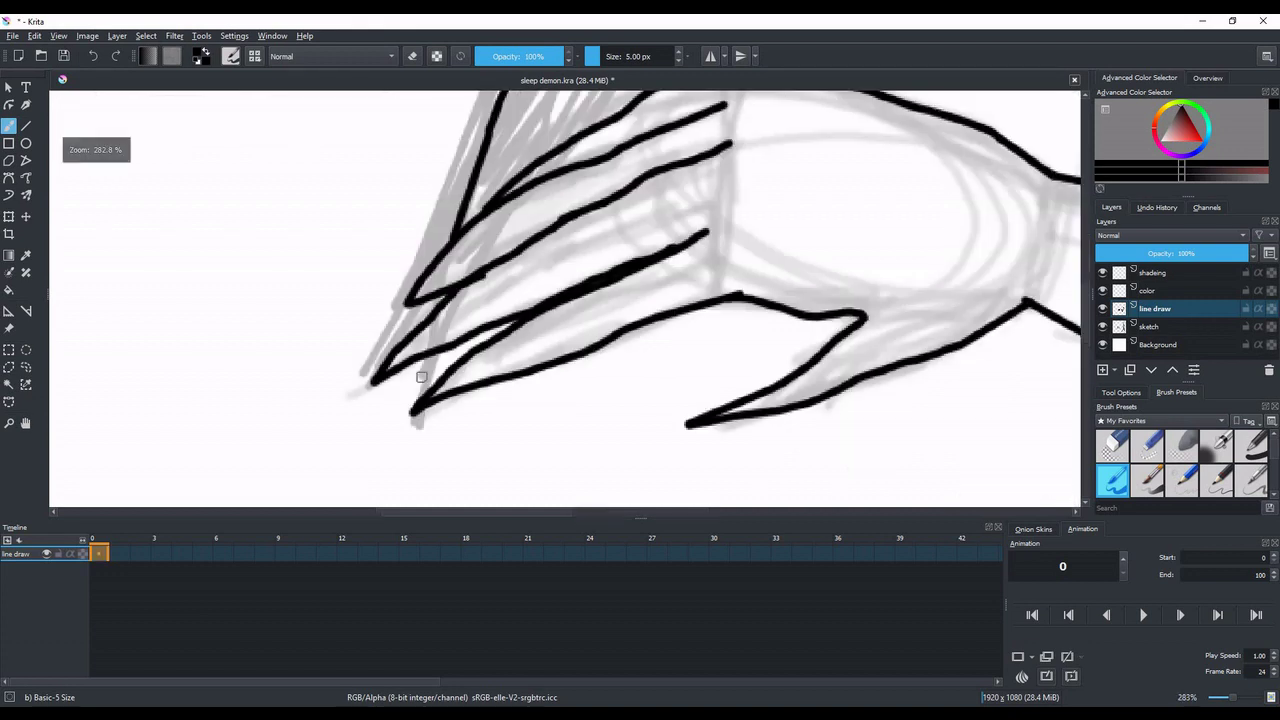
pyautogui.moveTo(413, 400); pyautogui.dragTo(429, 361)
pyautogui.scroll(-3, 414, 415)
pyautogui.click(93, 56)
pyautogui.scroll(-3, 413, 362)
pyautogui.scroll(2, 655, 307)
# Touch up the outline of the demon's upper eye with ink and eraser strokes, undoing the last one.
pyautogui.scroll(6, 585, 248)
pyautogui.moveTo(641, 346)
pyautogui.mouseDown()
pyautogui.moveTo(629, 385)
pyautogui.moveTo(674, 352)
pyautogui.moveTo(686, 266)
pyautogui.mouseUp()
pyautogui.press('e')
pyautogui.click(413, 57)
pyautogui.moveTo(740, 378)
pyautogui.mouseDown()
pyautogui.moveTo(722, 345)
pyautogui.moveTo(579, 460)
pyautogui.moveTo(681, 285)
pyautogui.moveTo(747, 314)
pyautogui.mouseUp()
pyautogui.click(92, 57)
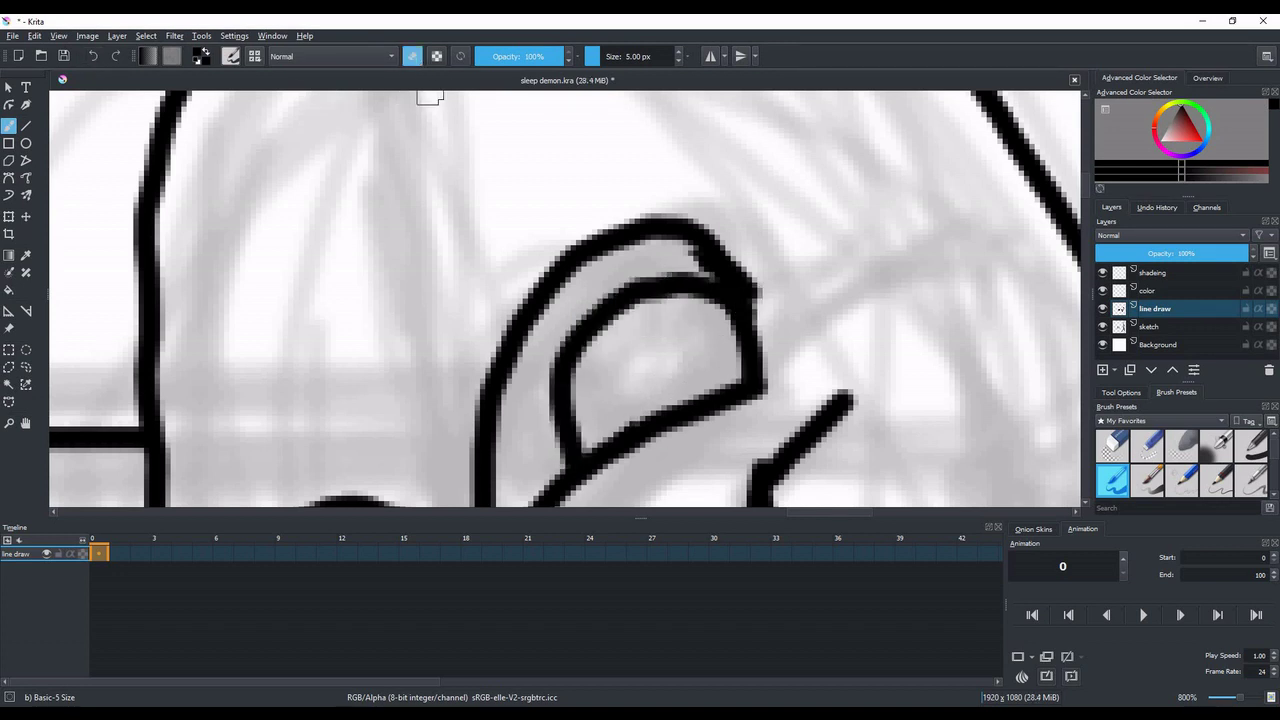
pyautogui.press('-')
pyautogui.press('-')
pyautogui.press('-')
pyautogui.press('-')
pyautogui.press('-')
pyautogui.press('-')
pyautogui.press('-')
pyautogui.press('-')
pyautogui.scroll(3, 341, 194)
pyautogui.click(429, 305)
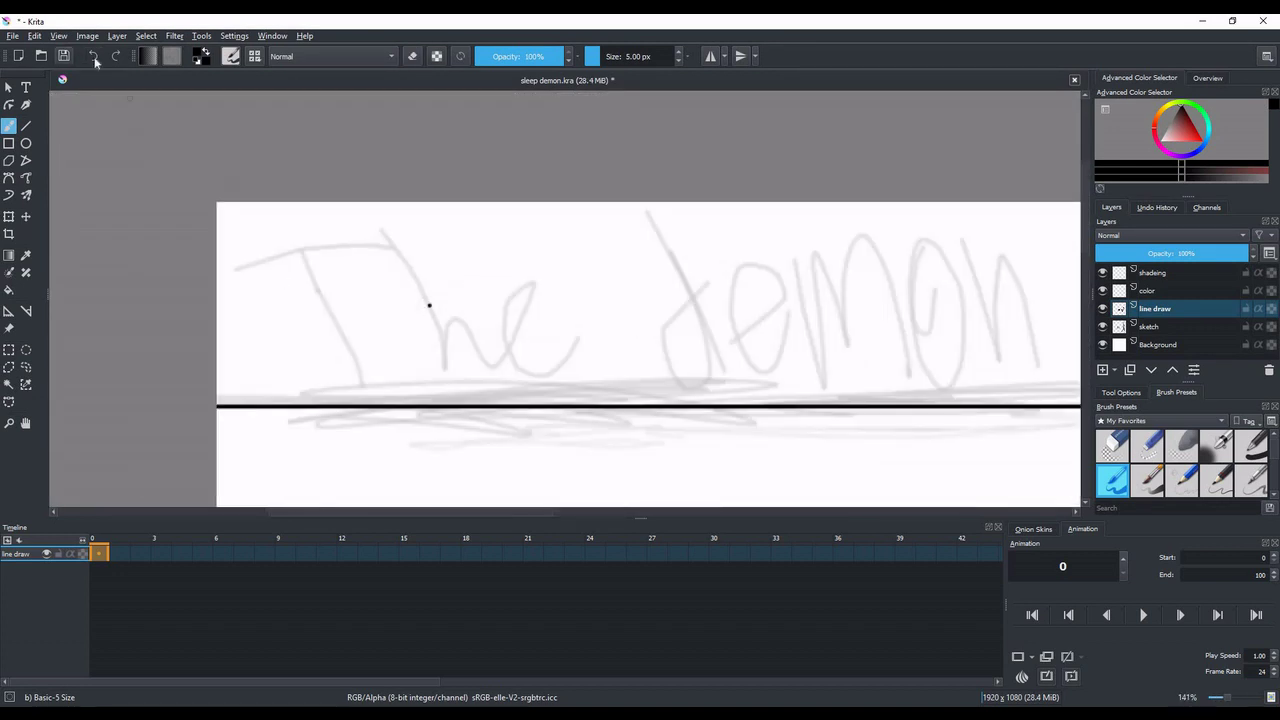
pyautogui.scroll(2, 286, 258)
pyautogui.moveTo(474, 235); pyautogui.dragTo(146, 269)
pyautogui.scroll(-3, 327, 285)
pyautogui.scroll(2, 366, 375)
pyautogui.moveTo(284, 167); pyautogui.dragTo(289, 359)
pyautogui.moveTo(417, 167)
pyautogui.mouseDown()
pyautogui.moveTo(474, 274)
pyautogui.moveTo(541, 350)
pyautogui.mouseUp()
pyautogui.moveTo(549, 325); pyautogui.dragTo(662, 285)
pyautogui.click(93, 57)
pyautogui.click(93, 57)
pyautogui.click(93, 57)
pyautogui.click(93, 57)
# Create a text object above the ceiling line and replace its placeholder with "The demon that watches you sleep".
pyautogui.click(26, 87)
pyautogui.scroll(-4, 300, 230)
pyautogui.moveTo(268, 206)
pyautogui.mouseDown()
pyautogui.moveTo(726, 246)
pyautogui.moveTo(749, 260)
pyautogui.mouseUp()
pyautogui.hotkey('ctrl', 'a')
pyautogui.write('Th')
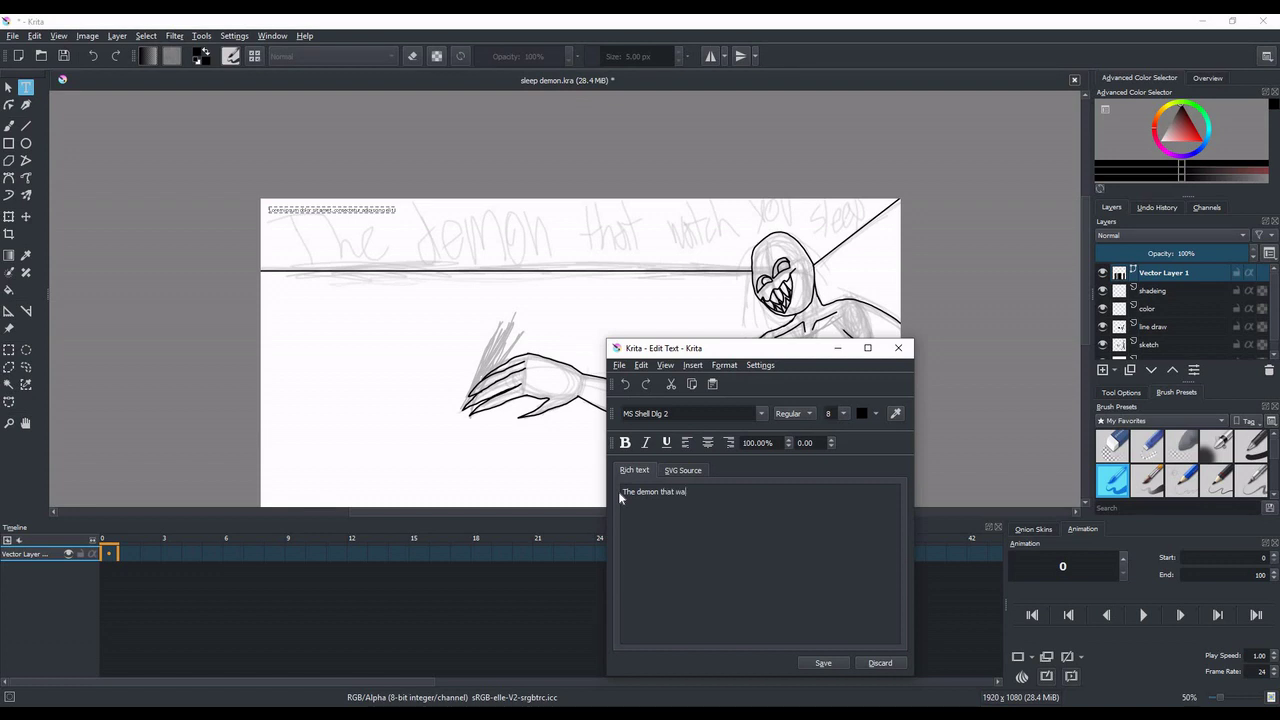
# Try the title text at font sizes 16 and 72, applying each to the canvas.
pyautogui.click(843, 413)
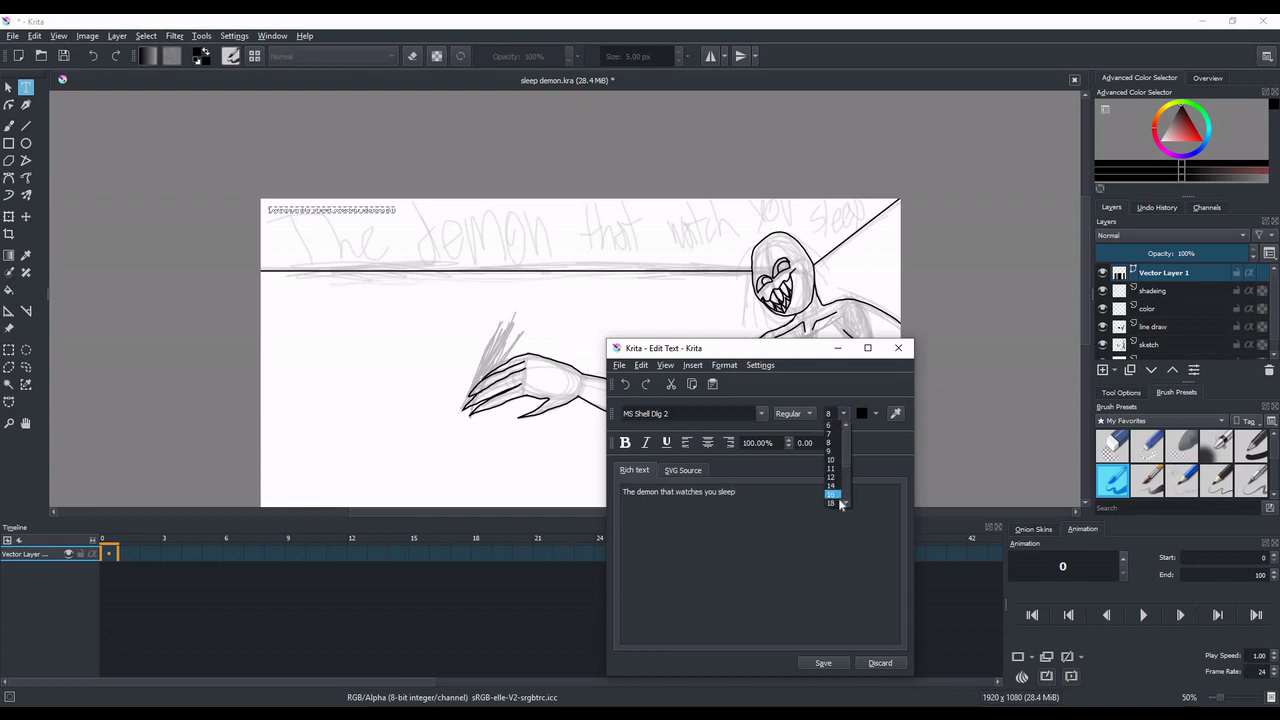
pyautogui.click(832, 495)
pyautogui.click(828, 661)
pyautogui.click(843, 413)
pyautogui.click(830, 503)
pyautogui.click(823, 663)
# Set the title text's font size to 48 and close the text editor.
pyautogui.click(843, 413)
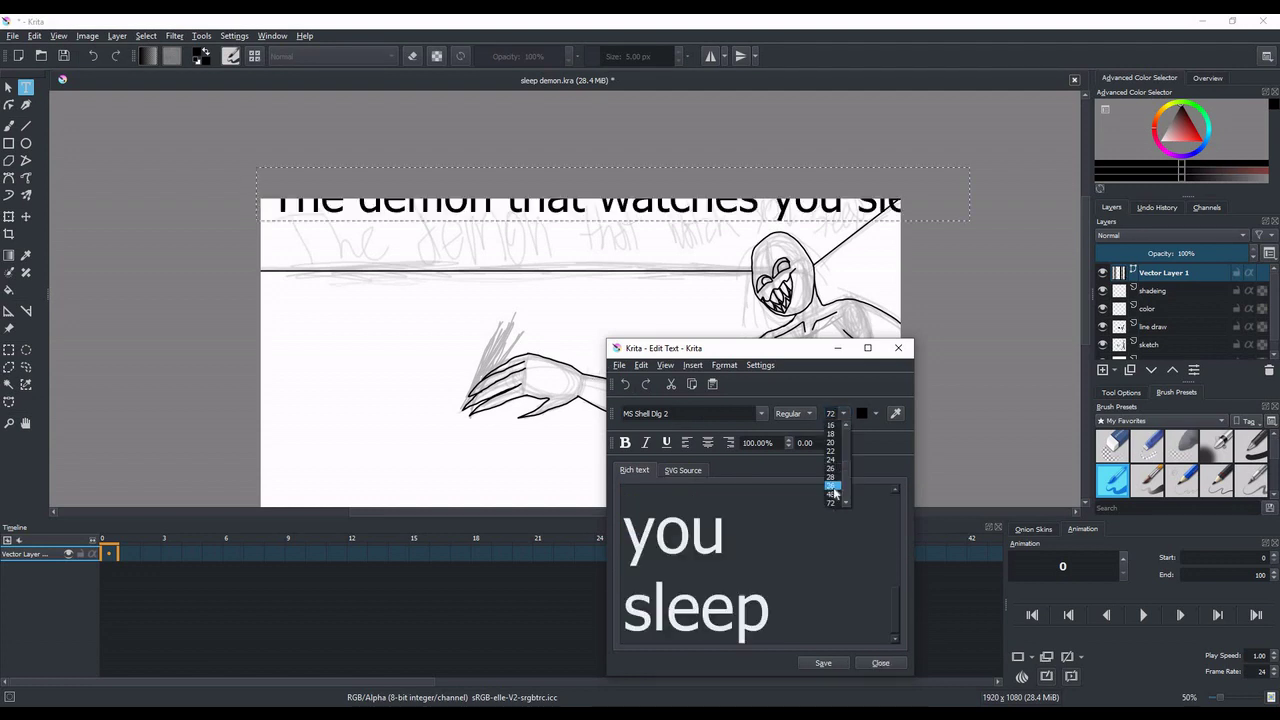
pyautogui.click(830, 490)
pyautogui.click(843, 413)
pyautogui.click(830, 495)
pyautogui.click(843, 413)
pyautogui.click(838, 495)
pyautogui.click(843, 413)
pyautogui.click(830, 495)
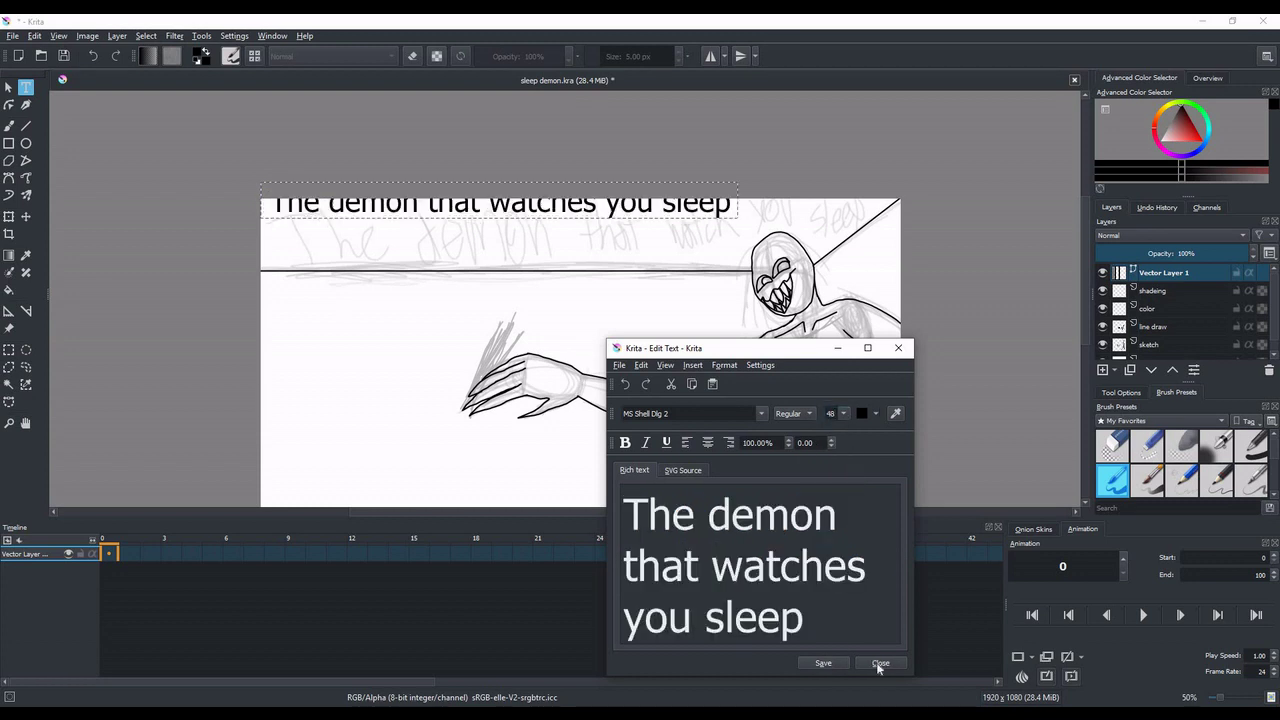
pyautogui.click(860, 665)
# Move the title text down into the band above the ceiling line, and reactivate the line draw layer.
pyautogui.moveTo(559, 239); pyautogui.dragTo(577, 268)
pyautogui.scroll(-1, 1156, 311)
pyautogui.click(1156, 313)
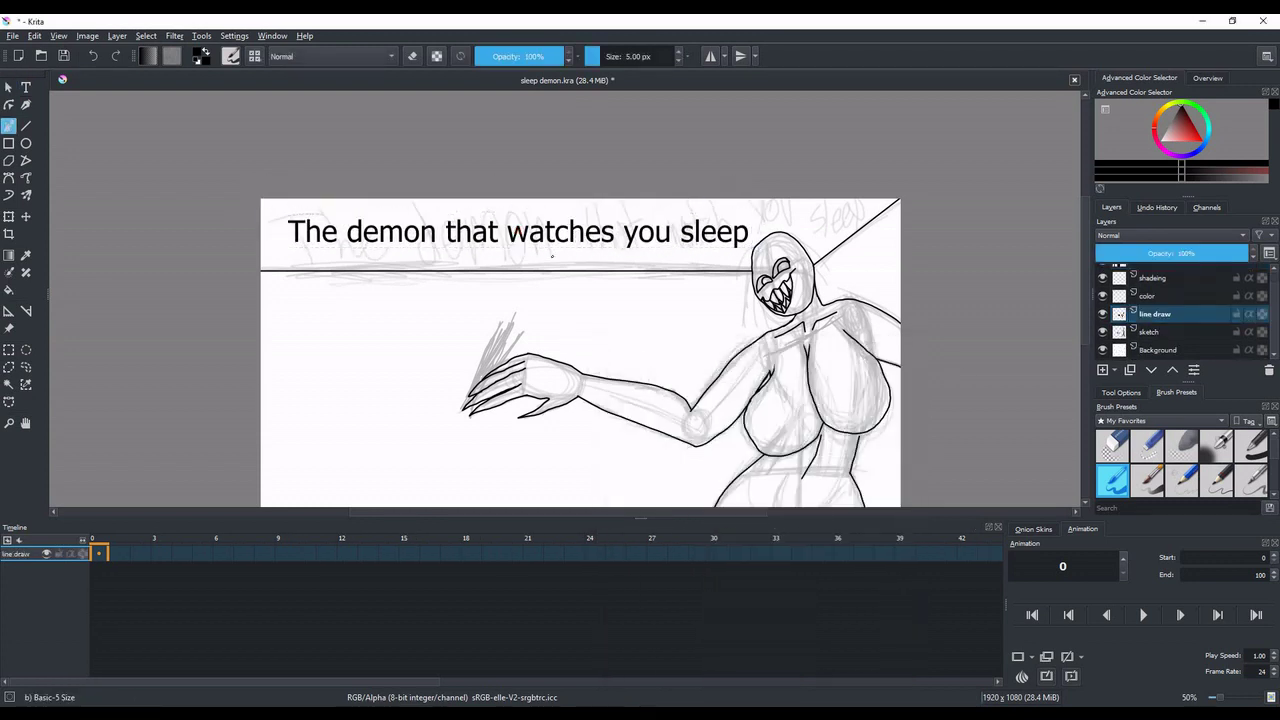
pyautogui.scroll(-2, 612, 190)
pyautogui.scroll(2, 580, 298)
pyautogui.scroll(-1, 685, 251)
pyautogui.scroll(2, 685, 252)
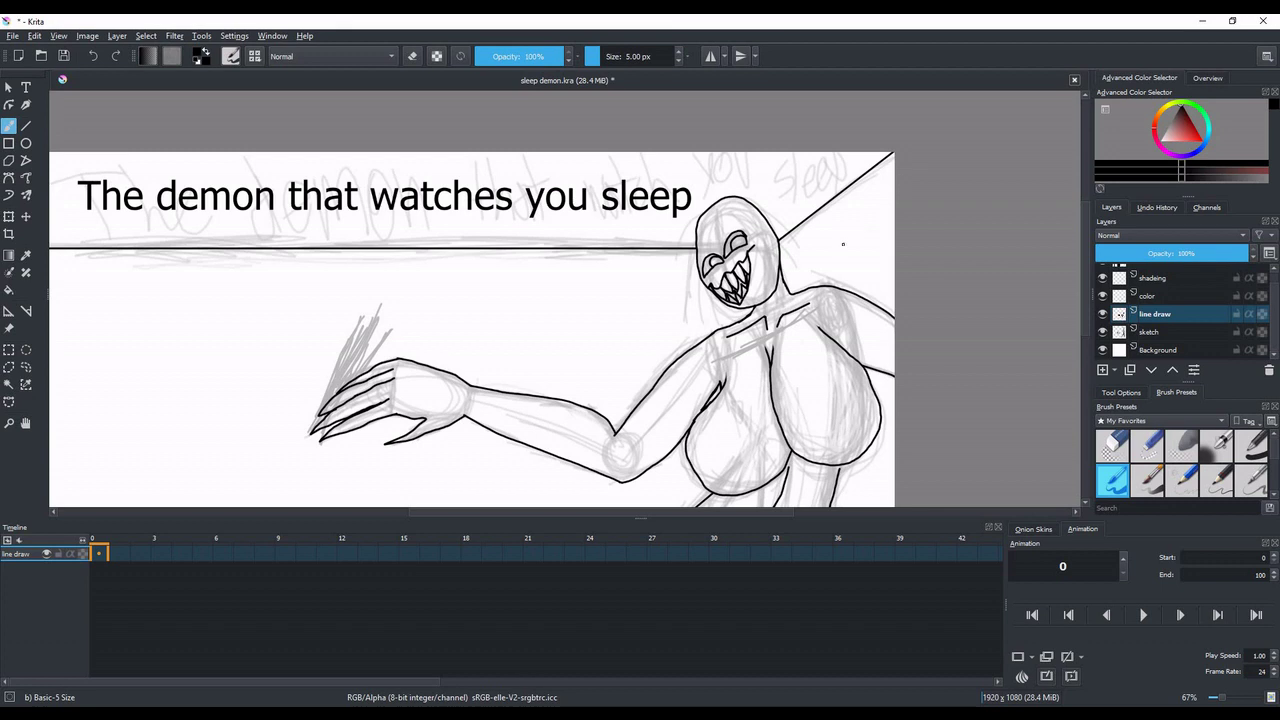
pyautogui.scroll(-1, 762, 280)
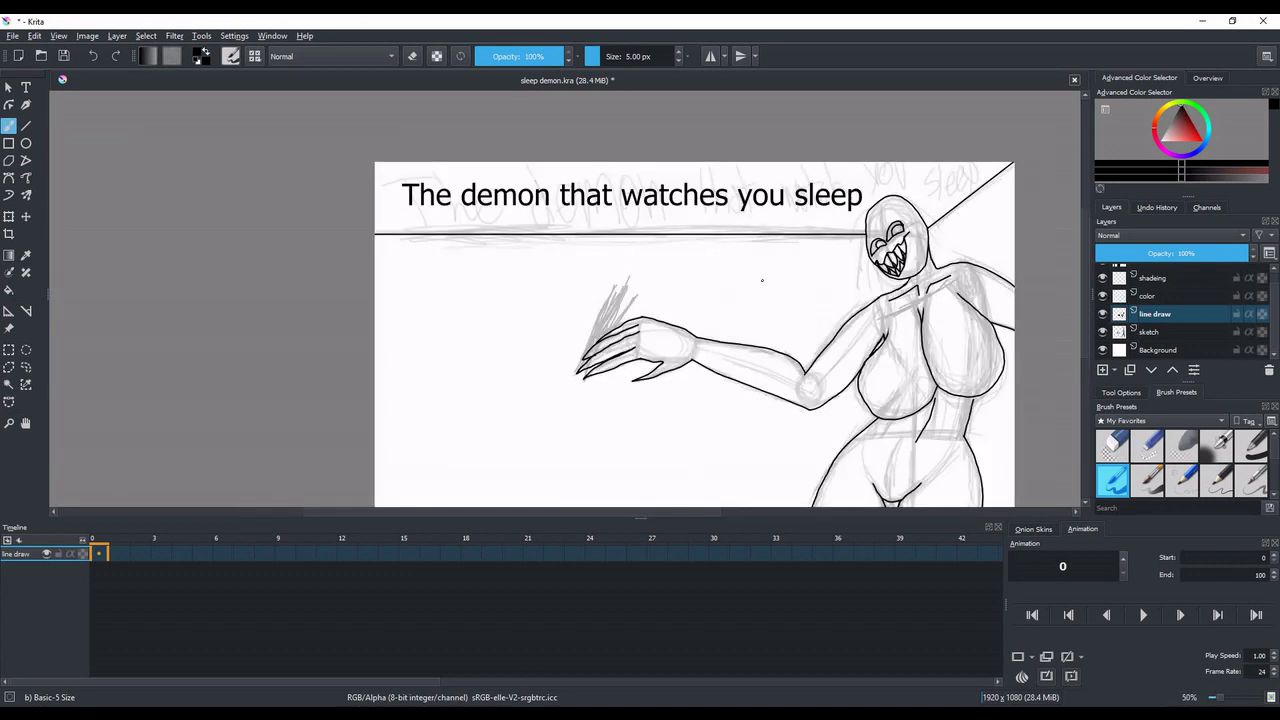
pyautogui.moveTo(1123, 306)
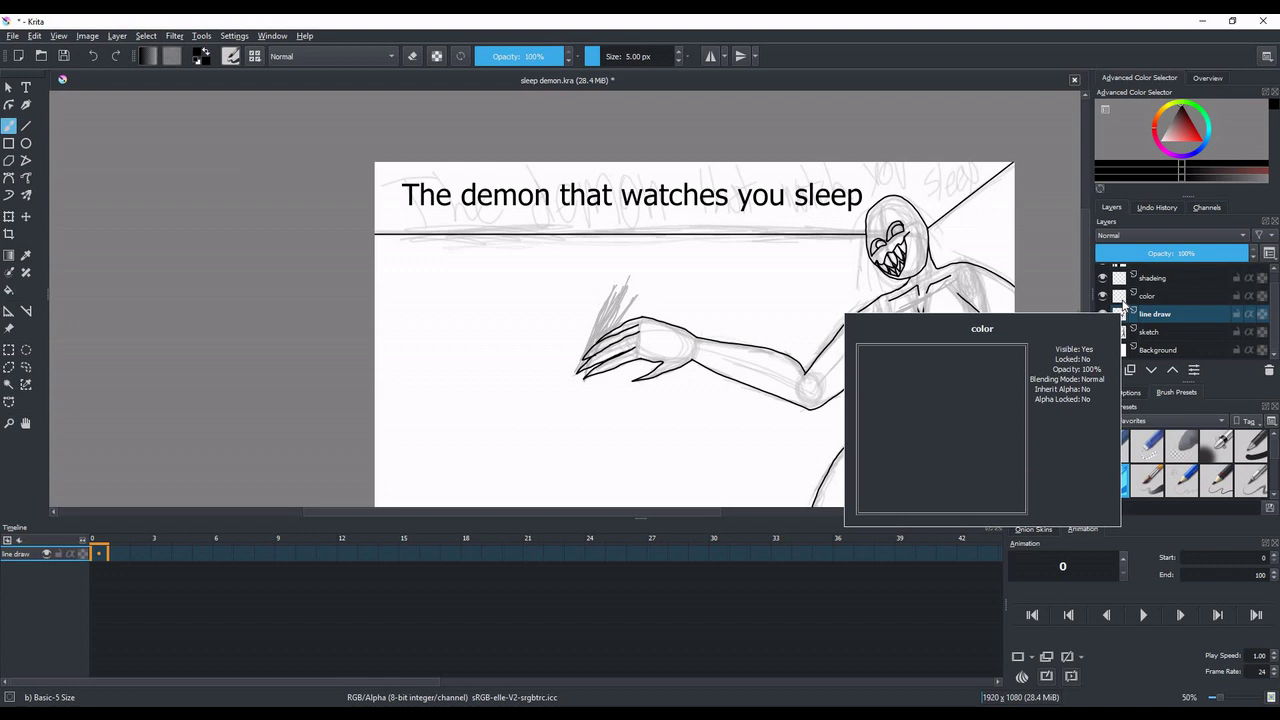
# Select the title text on Vector Layer 1 and recolor it bright red.
pyautogui.scroll(1, 1122, 305)
pyautogui.click(26, 423)
pyautogui.moveTo(805, 418); pyautogui.dragTo(563, 380)
pyautogui.scroll(1, 563, 380)
pyautogui.scroll(-1, 563, 380)
pyautogui.click(1150, 273)
pyautogui.click(9, 87)
pyautogui.click(197, 147)
pyautogui.rightClick(612, 158)
pyautogui.press('Escape')
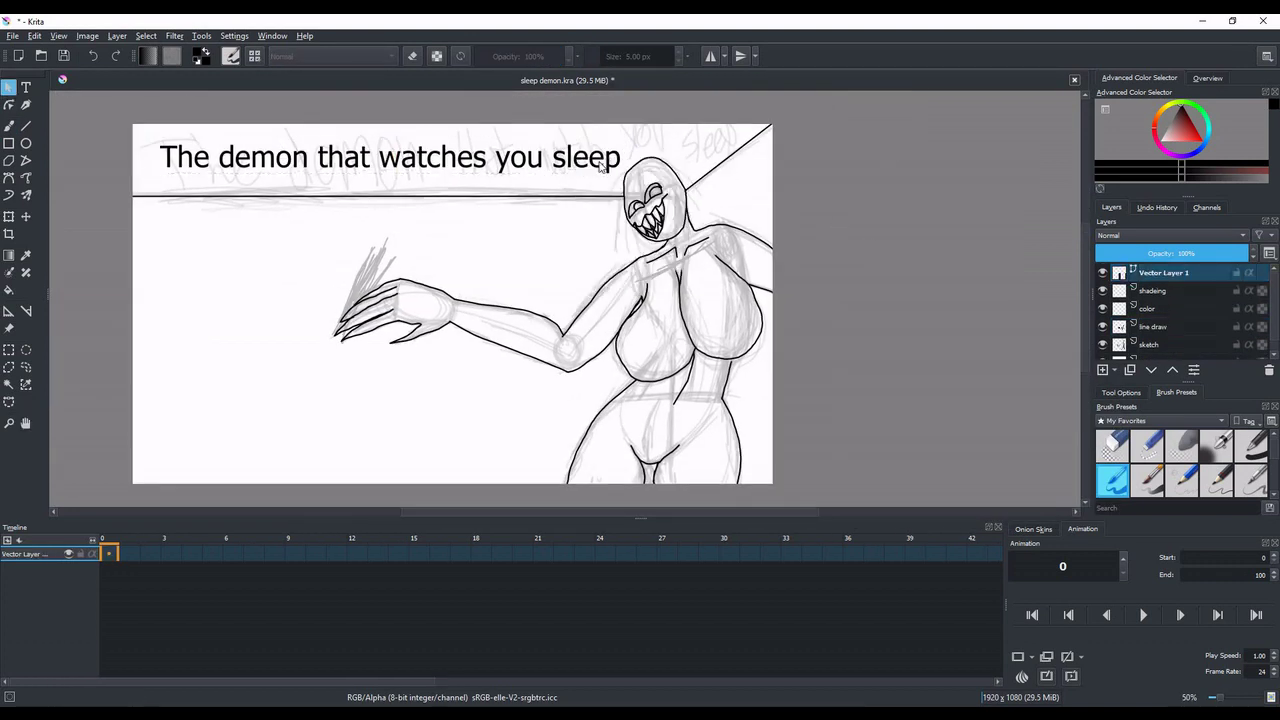
pyautogui.moveTo(1190, 132); pyautogui.dragTo(1227, 171)
pyautogui.rightClick(1171, 274)
pyautogui.click(1172, 279)
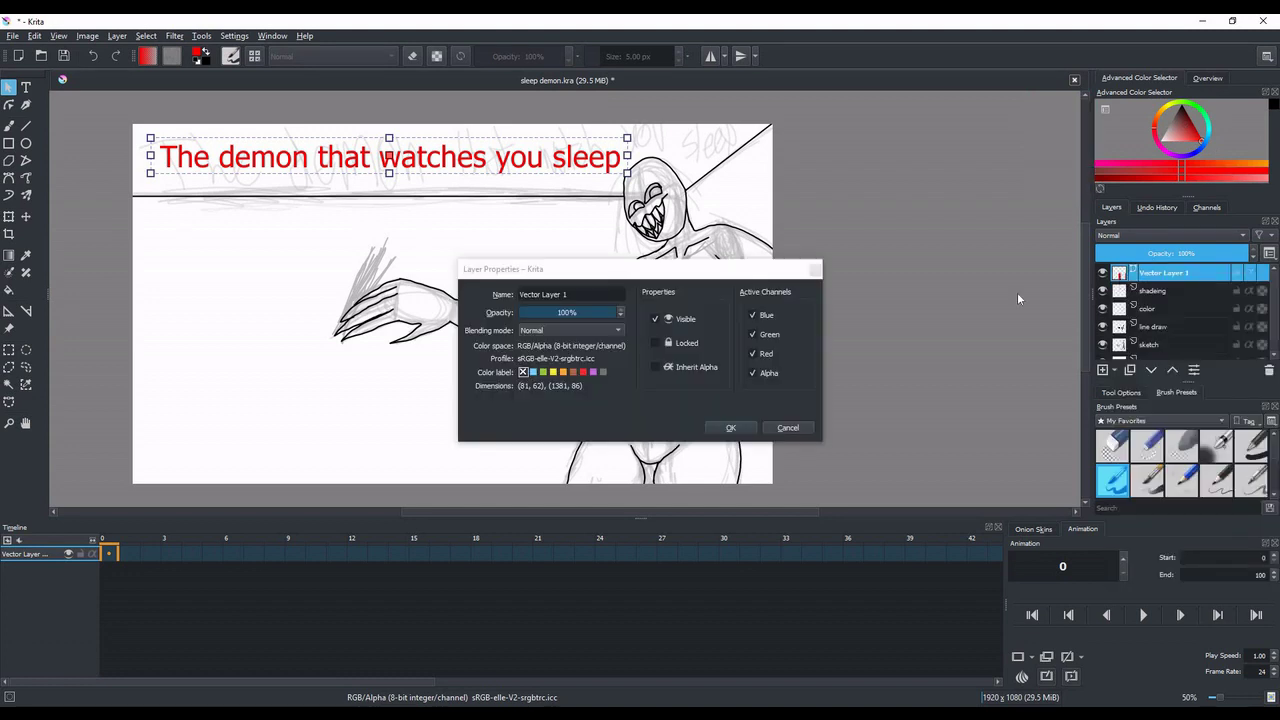
pyautogui.click(730, 428)
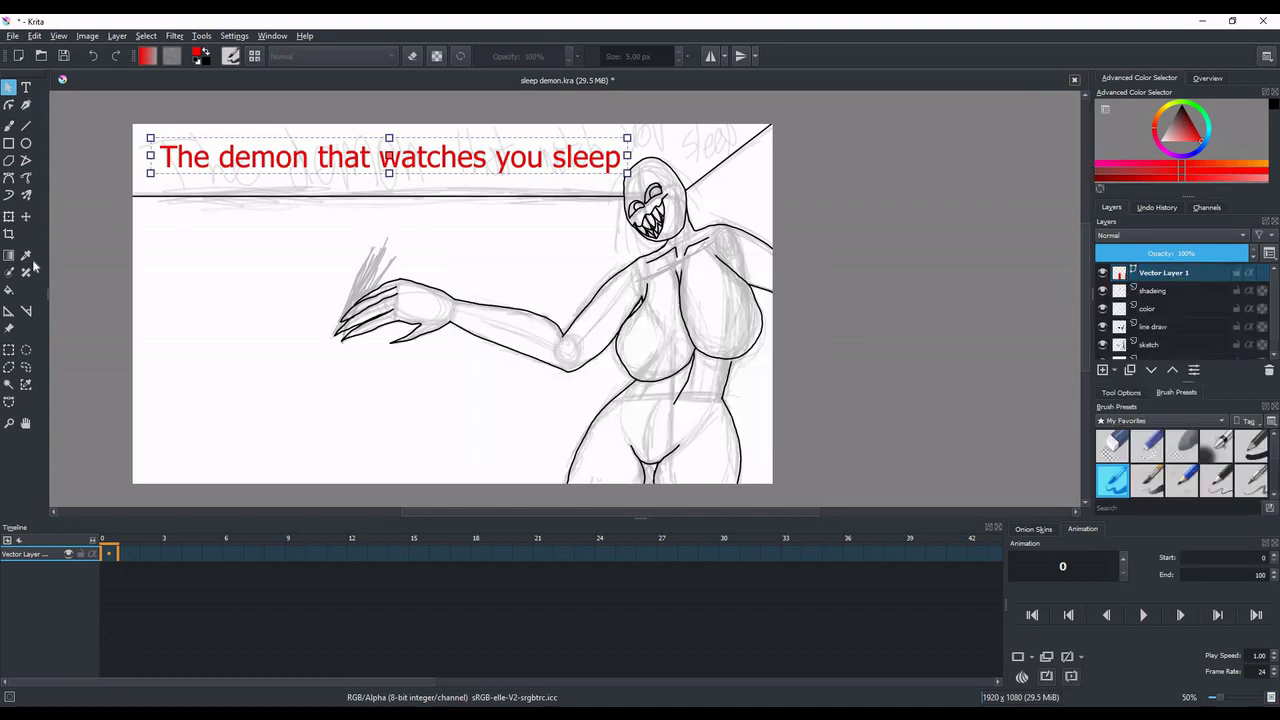
pyautogui.click(8, 216)
pyautogui.click(26, 87)
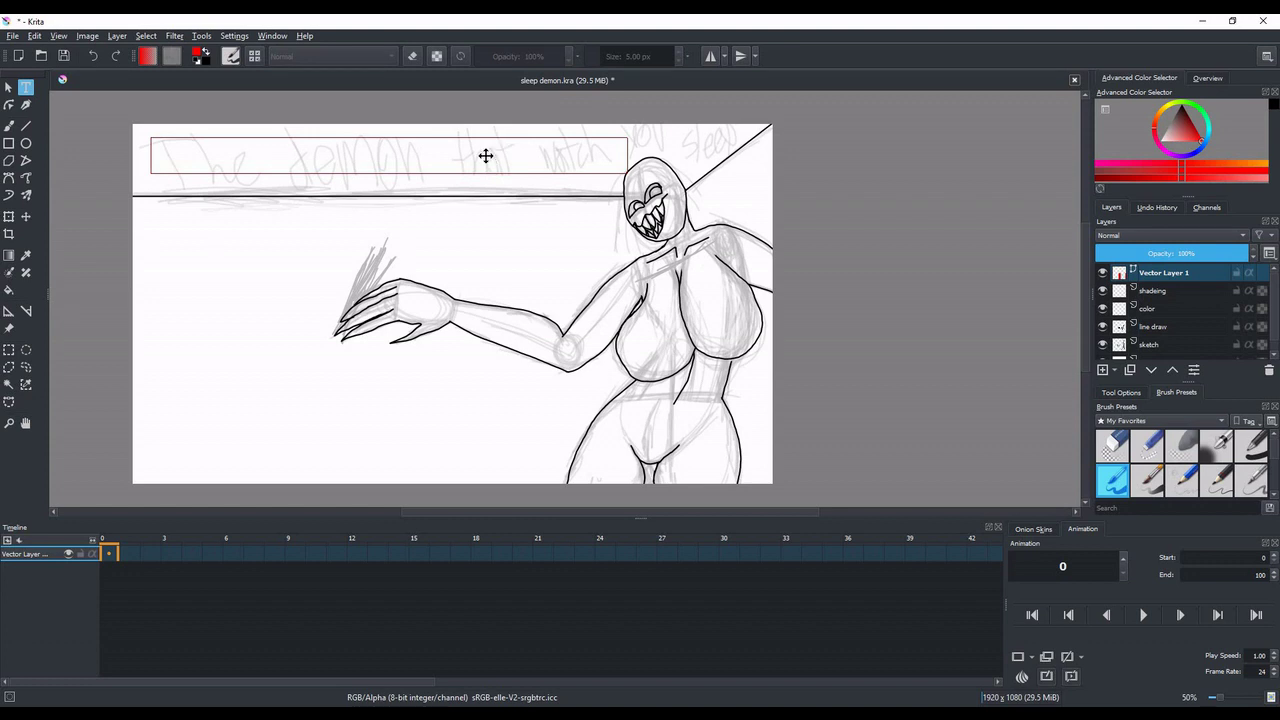
pyautogui.click(26, 216)
pyautogui.click(26, 87)
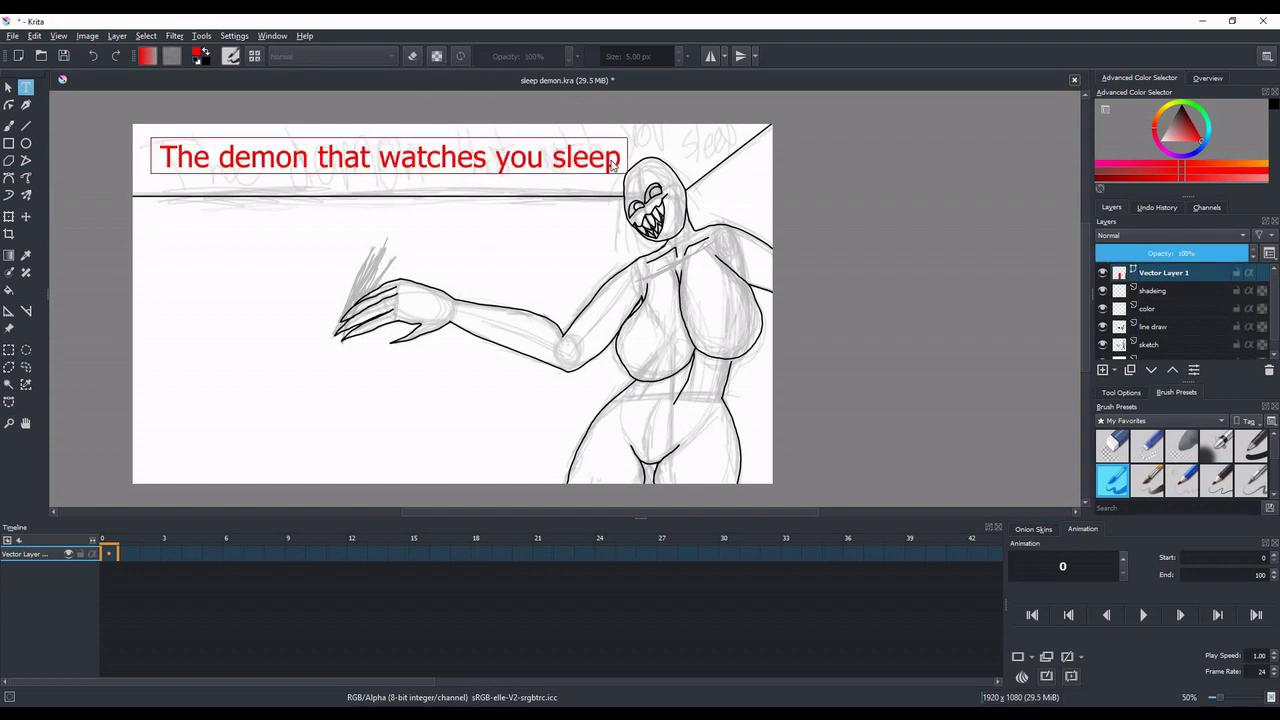
# Hide the sketch layer and fill the demon's arms and upper body with dark grey on the color layer.
pyautogui.click(1148, 308)
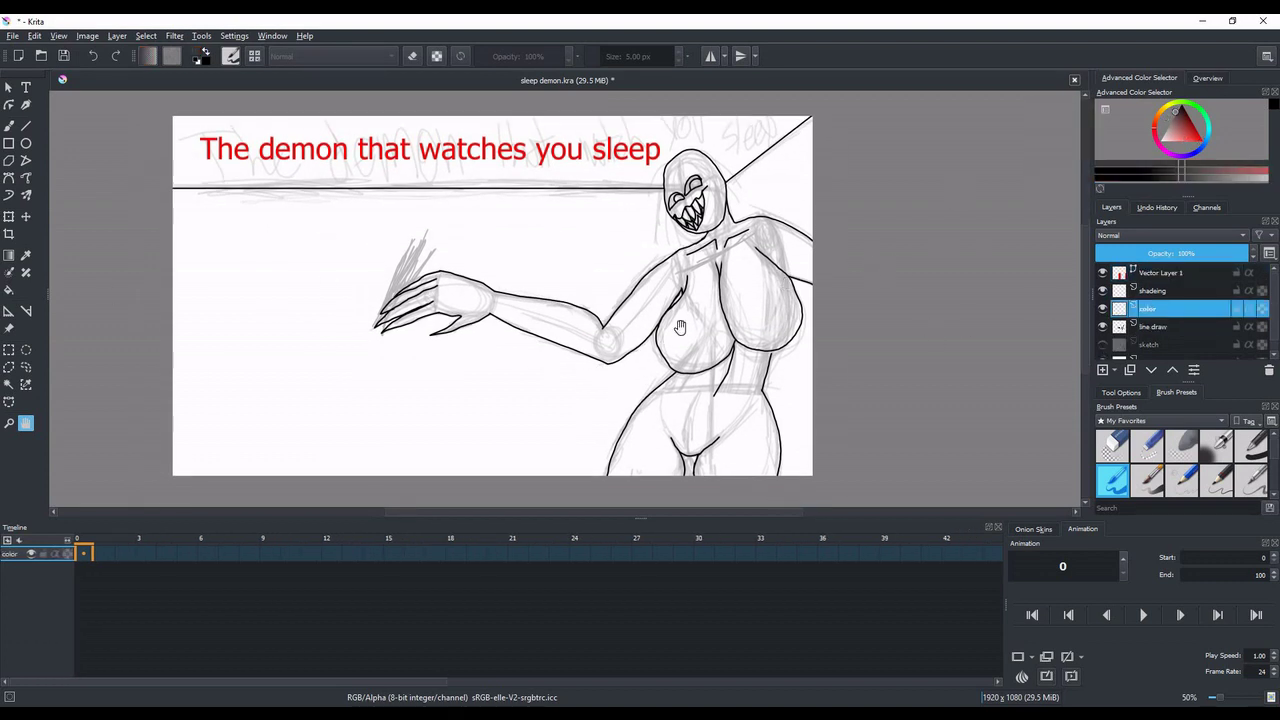
pyautogui.click(1103, 344)
pyautogui.click(9, 291)
pyautogui.click(606, 357)
pyautogui.click(722, 408)
pyautogui.click(93, 56)
# Close the gap between the waist outline and the chest on the line draw layer with the brush.
pyautogui.scroll(4, 786, 395)
pyautogui.click(1152, 328)
pyautogui.press('b')
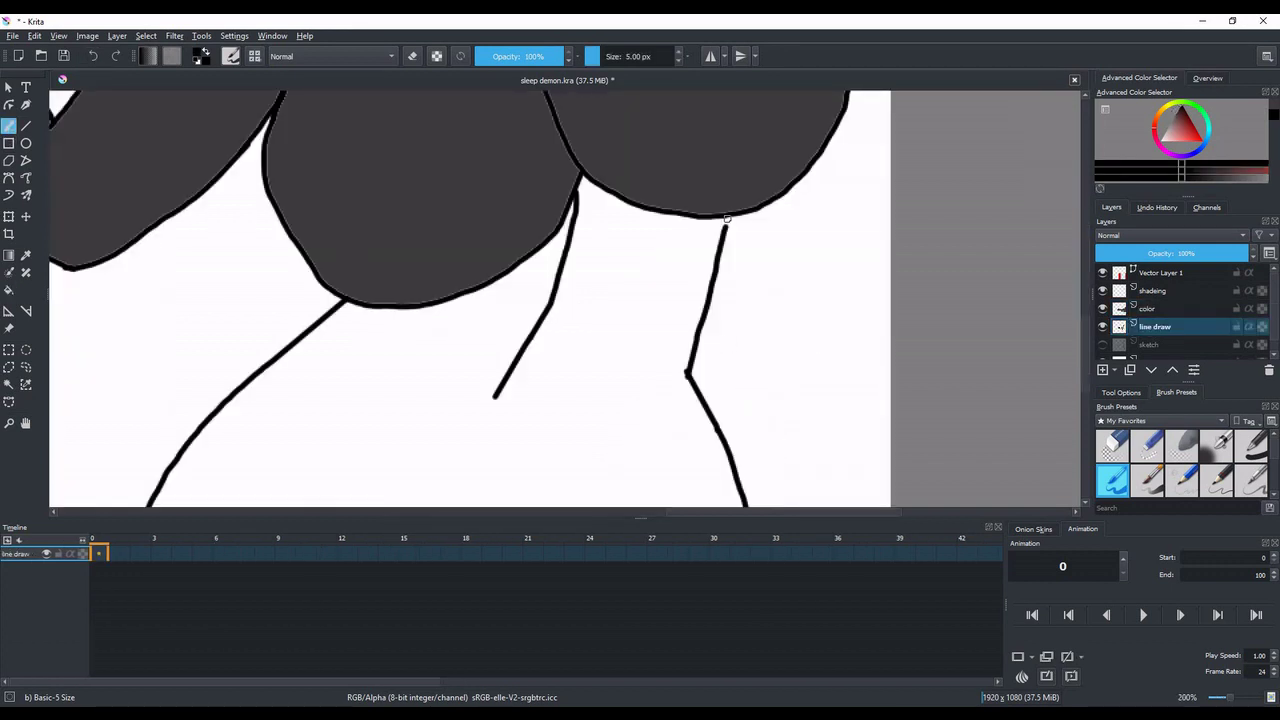
pyautogui.press('x')
# Fill the demon's lower body with the same dark grey on the color layer.
pyautogui.click(1172, 309)
pyautogui.scroll(-5, 811, 310)
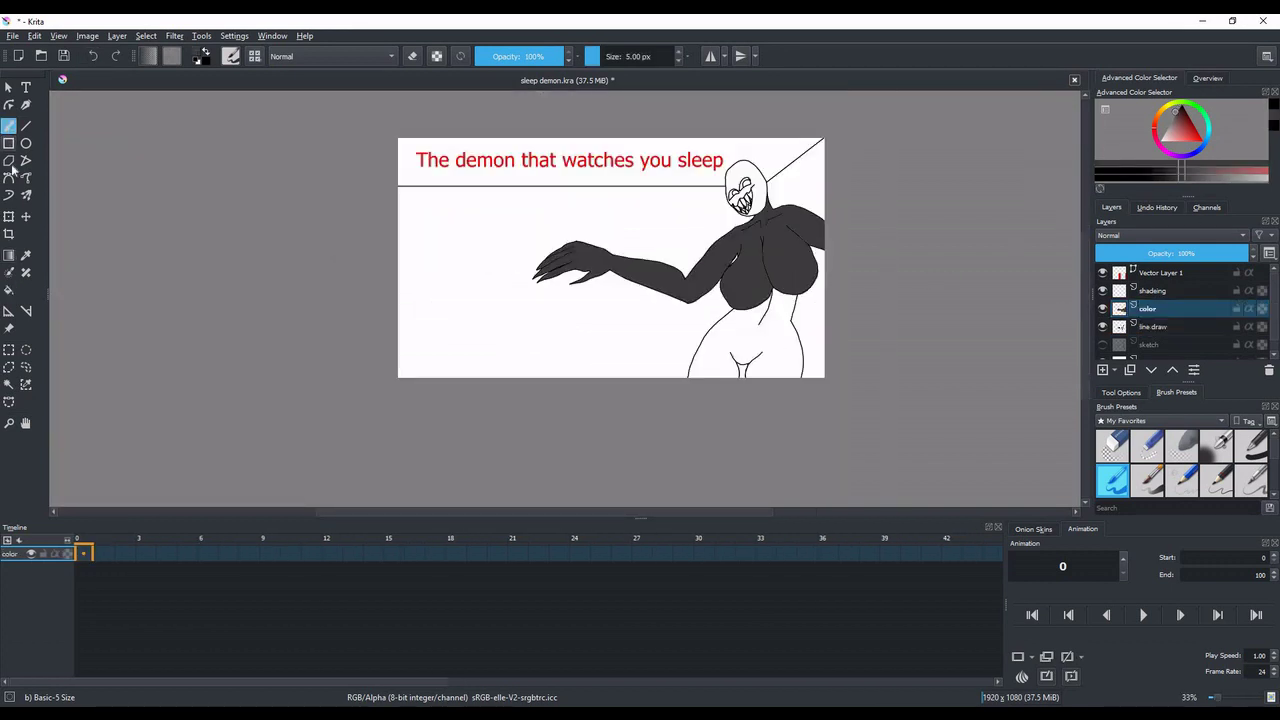
pyautogui.scroll(3, 726, 376)
pyautogui.click(9, 291)
pyautogui.click(655, 345)
pyautogui.scroll(-4, 668, 352)
# Fill the demon's head with the body's dark grey.
pyautogui.scroll(6, 702, 260)
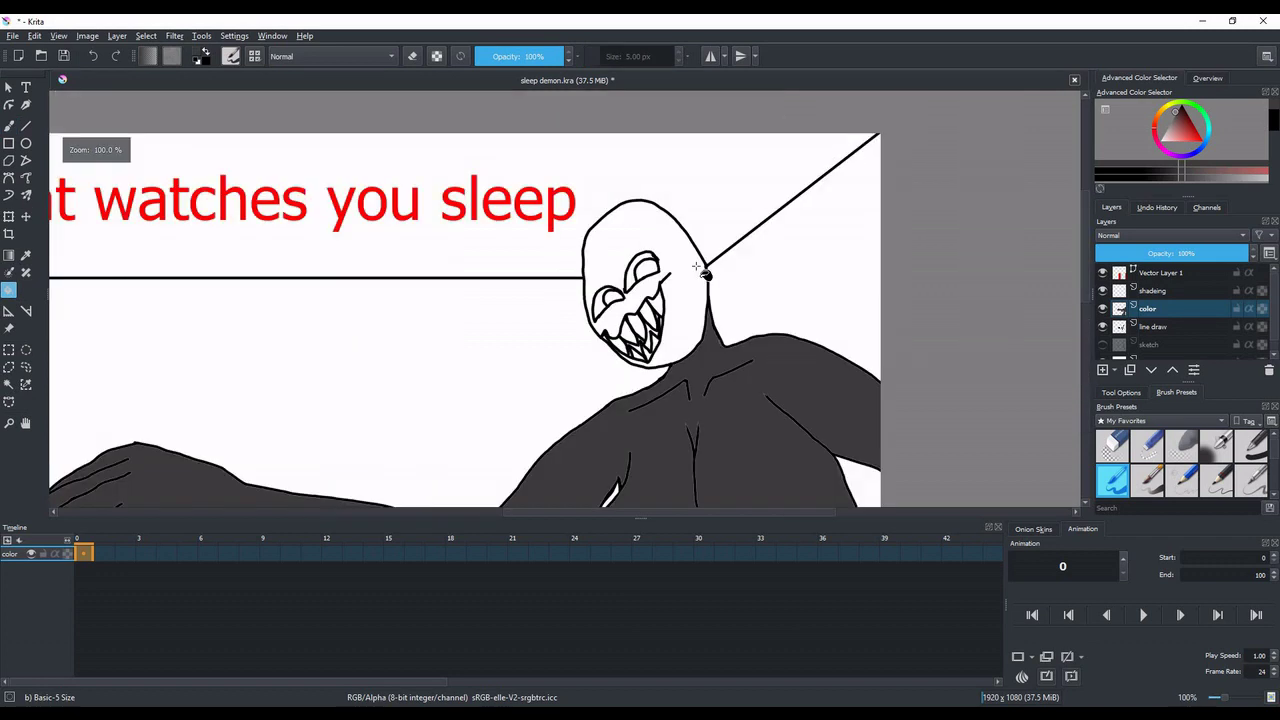
pyautogui.click(672, 300)
pyautogui.scroll(2, 540, 330)
pyautogui.scroll(-3, 702, 242)
pyautogui.scroll(3, 702, 238)
# Sample the black line color and fill both eye sockets with it.
pyautogui.keyDown('ctrl'); pyautogui.click(714, 230); pyautogui.keyUp('ctrl')
pyautogui.click(608, 264)
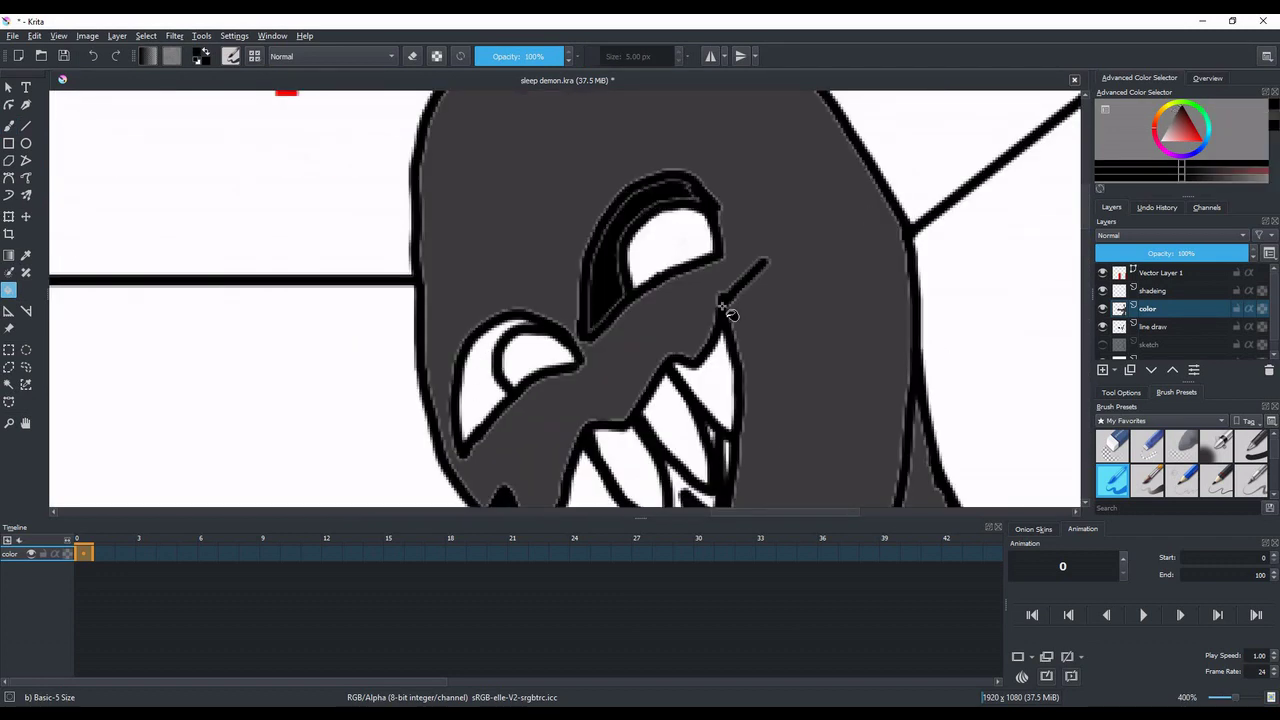
pyautogui.click(484, 384)
# Sample the title's red and fill both of the demon's eyes with it.
pyautogui.keyDown('ctrl'); pyautogui.click(287, 94); pyautogui.keyUp('ctrl')
pyautogui.click(555, 351)
pyautogui.click(665, 250)
pyautogui.scroll(-4, 746, 248)
# Choose a dark red and fill the mouth areas between the teeth.
pyautogui.scroll(5, 745, 310)
pyautogui.click(1189, 121)
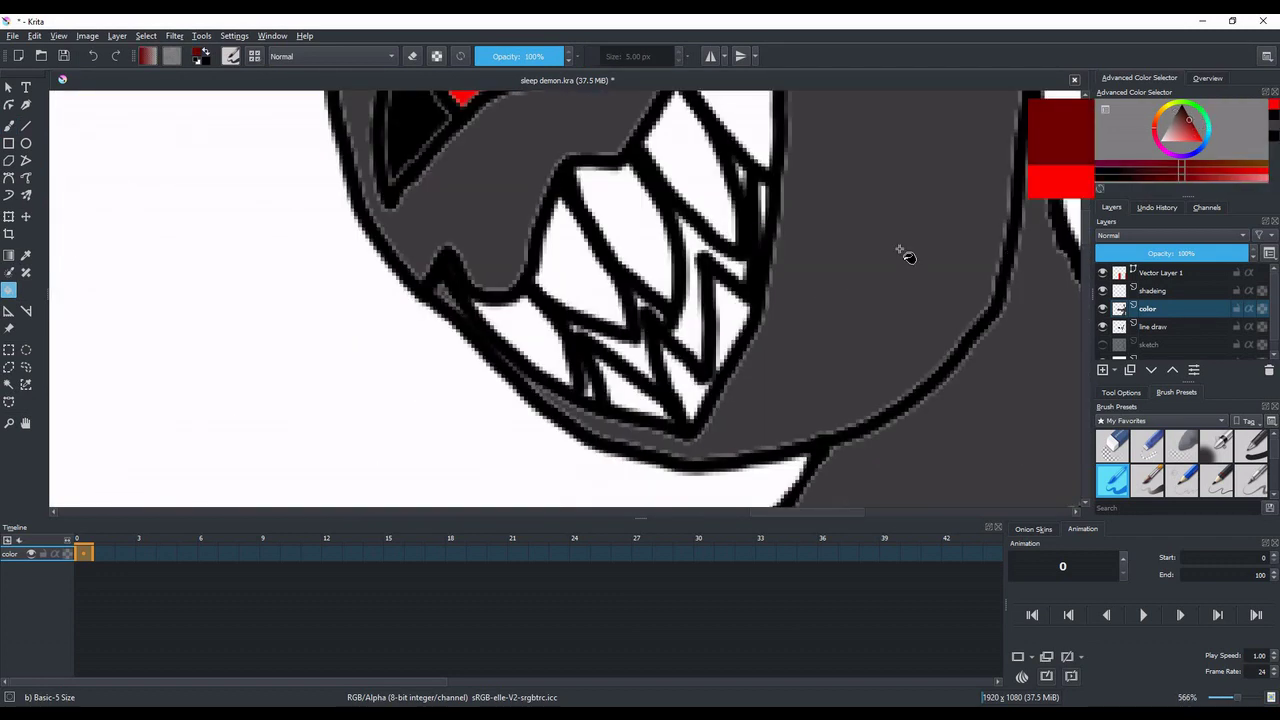
pyautogui.click(693, 325)
pyautogui.click(741, 176)
pyautogui.click(640, 335)
pyautogui.scroll(-8, 694, 380)
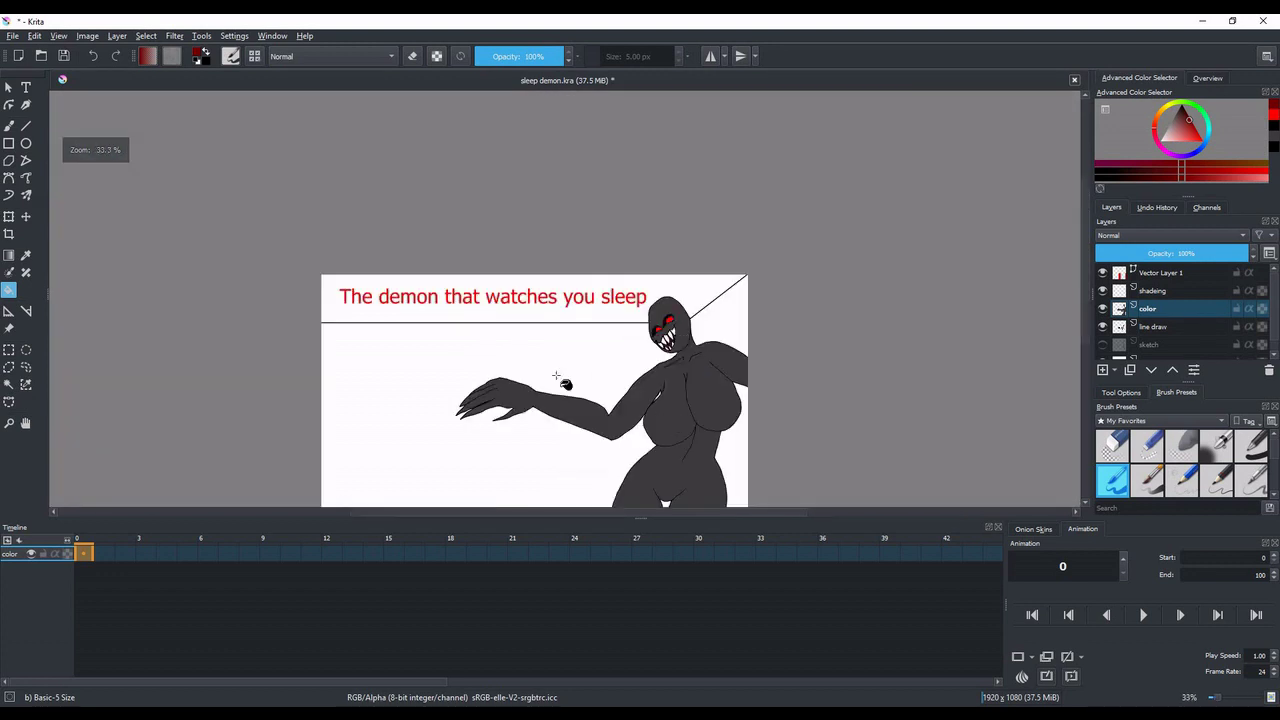
# Paint over the thin light gaps inside the eye sockets with the brush in black.
pyautogui.scroll(4, 652, 350)
pyautogui.scroll(3, 764, 206)
pyautogui.click(1274, 127)
pyautogui.click(8, 126)
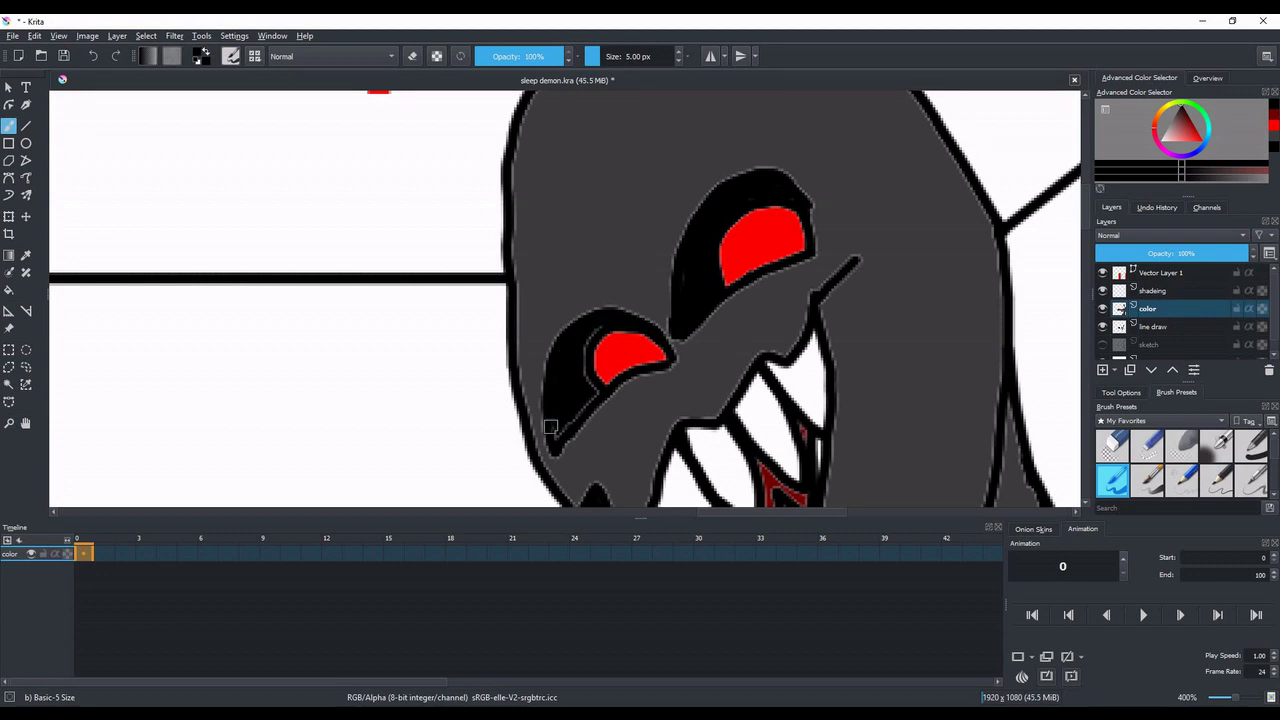
pyautogui.scroll(-2, 553, 318)
# Sample the head's dark grey and apply a fill beside the upper eye.
pyautogui.keyDown('ctrl'); pyautogui.click(545, 303); pyautogui.keyUp('ctrl')
pyautogui.click(9, 290)
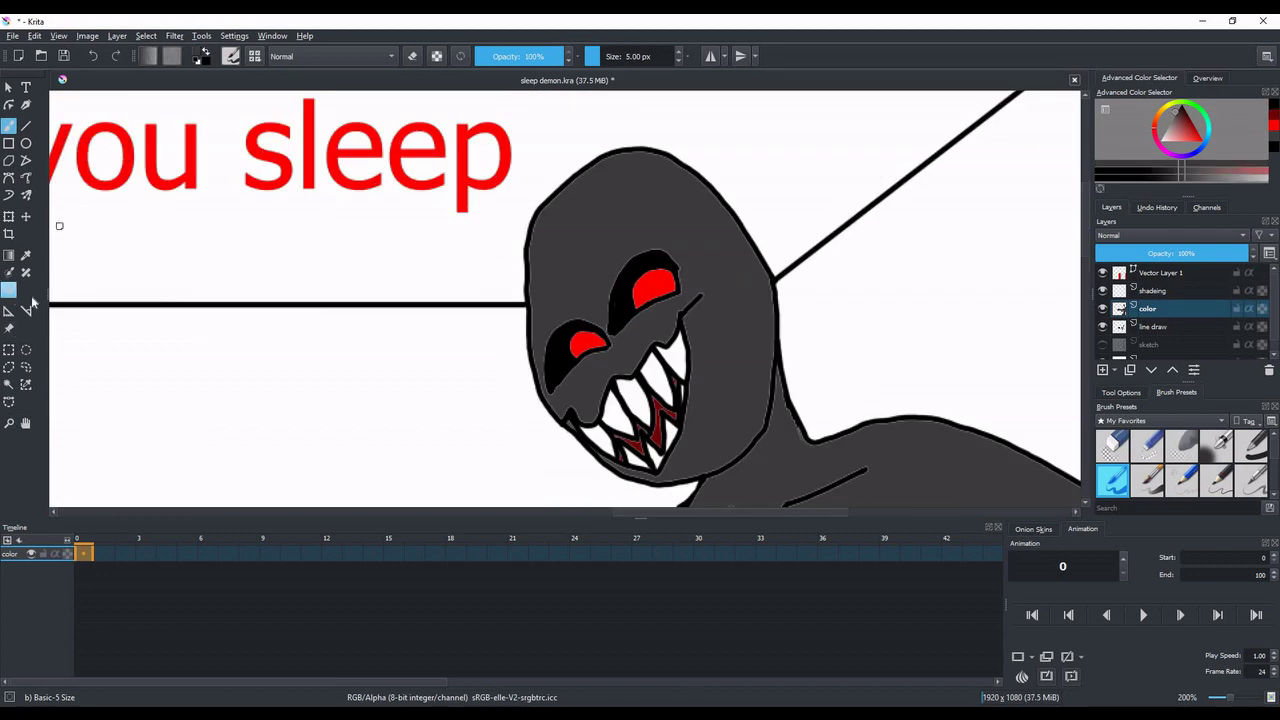
pyautogui.click(629, 263)
pyautogui.scroll(-2, 629, 263)
pyautogui.scroll(-2, 548, 255)
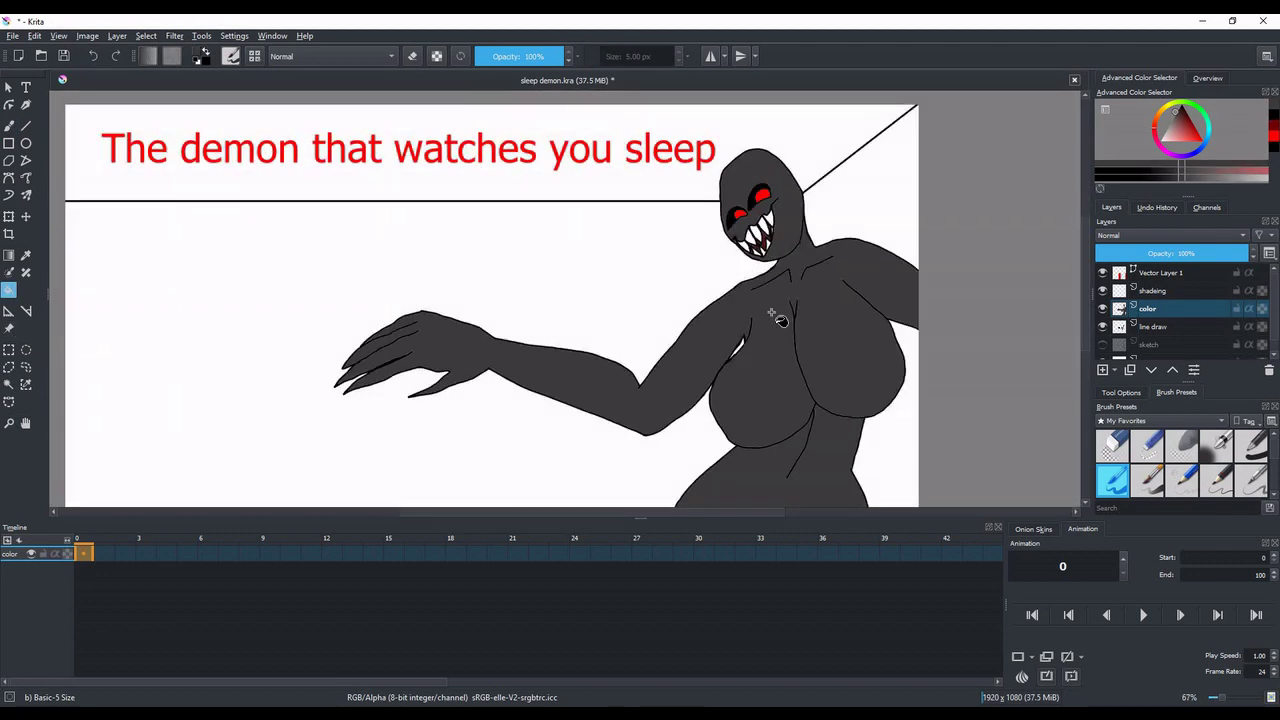
pyautogui.scroll(-3, 777, 343)
pyautogui.scroll(6, 680, 305)
pyautogui.scroll(-5, 657, 286)
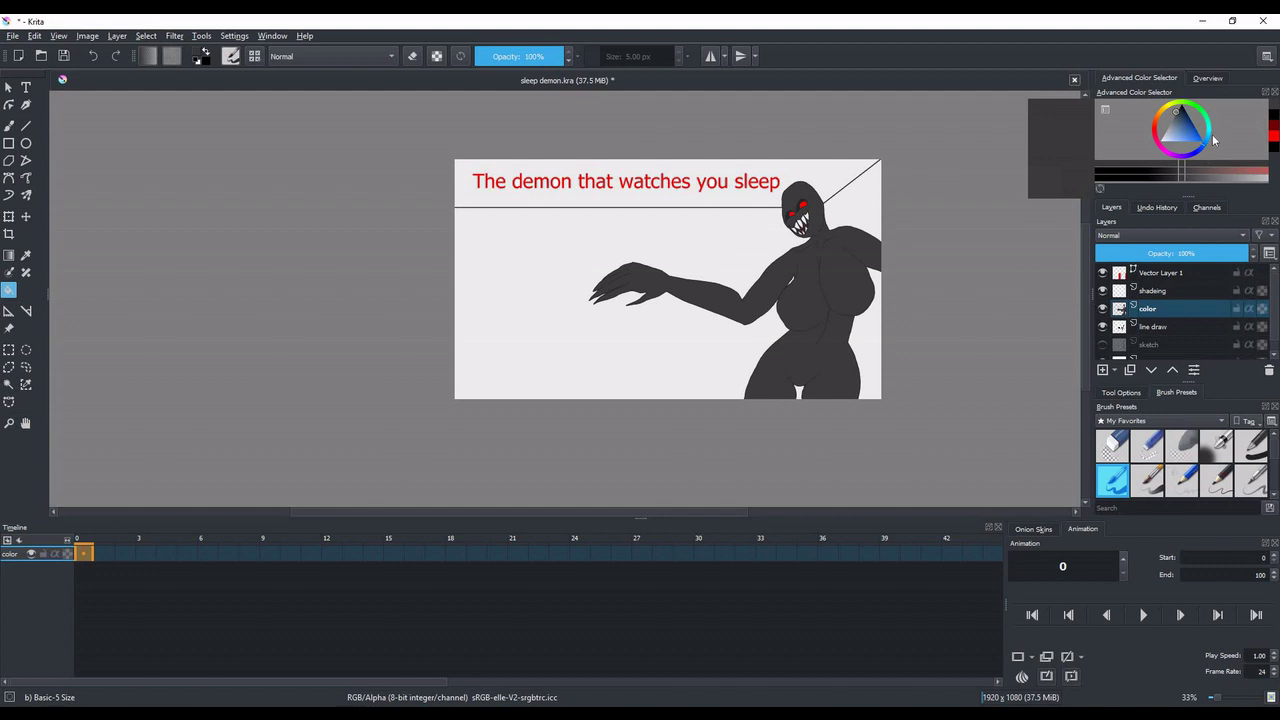
# Try filling the background with bright magenta, undoing each attempt.
pyautogui.click(1166, 152)
pyautogui.click(1201, 141)
pyautogui.scroll(2, 690, 238)
pyautogui.click(733, 240)
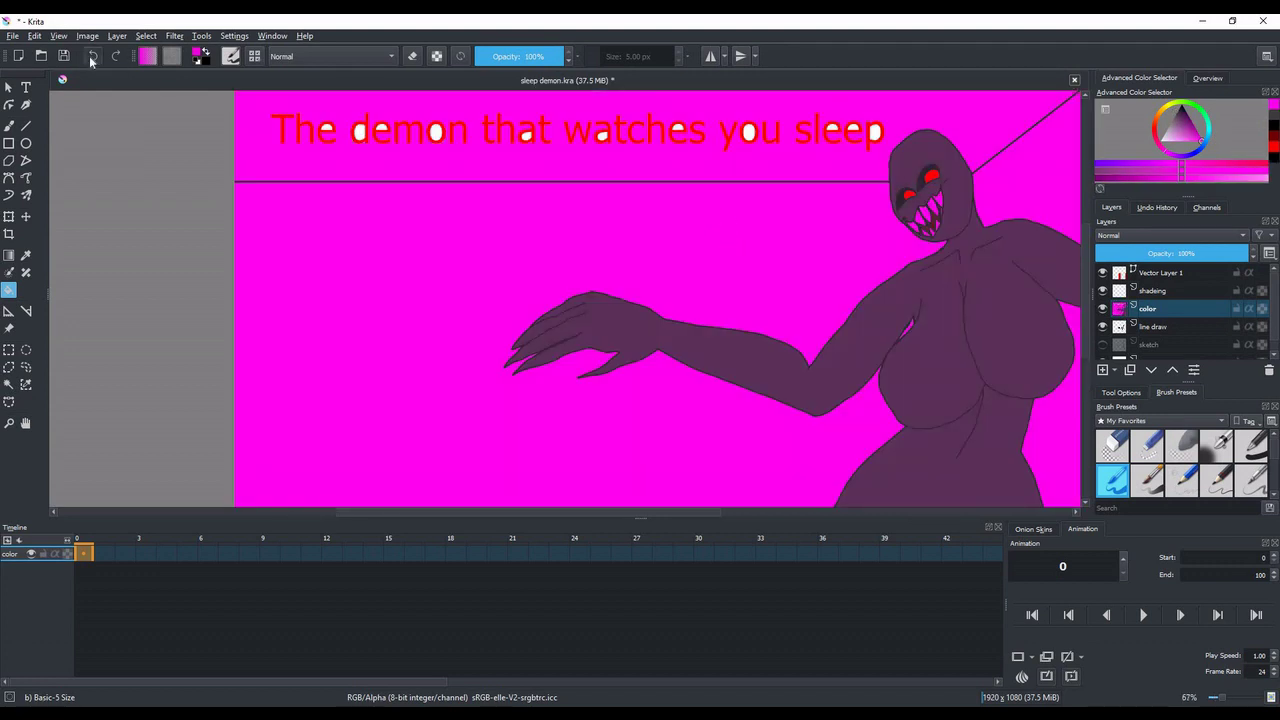
pyautogui.click(93, 57)
pyautogui.scroll(-2, 824, 223)
pyautogui.scroll(3, 880, 175)
pyautogui.click(683, 186)
pyautogui.click(93, 57)
pyautogui.scroll(-5, 628, 272)
pyautogui.scroll(2, 622, 274)
pyautogui.scroll(2, 555, 274)
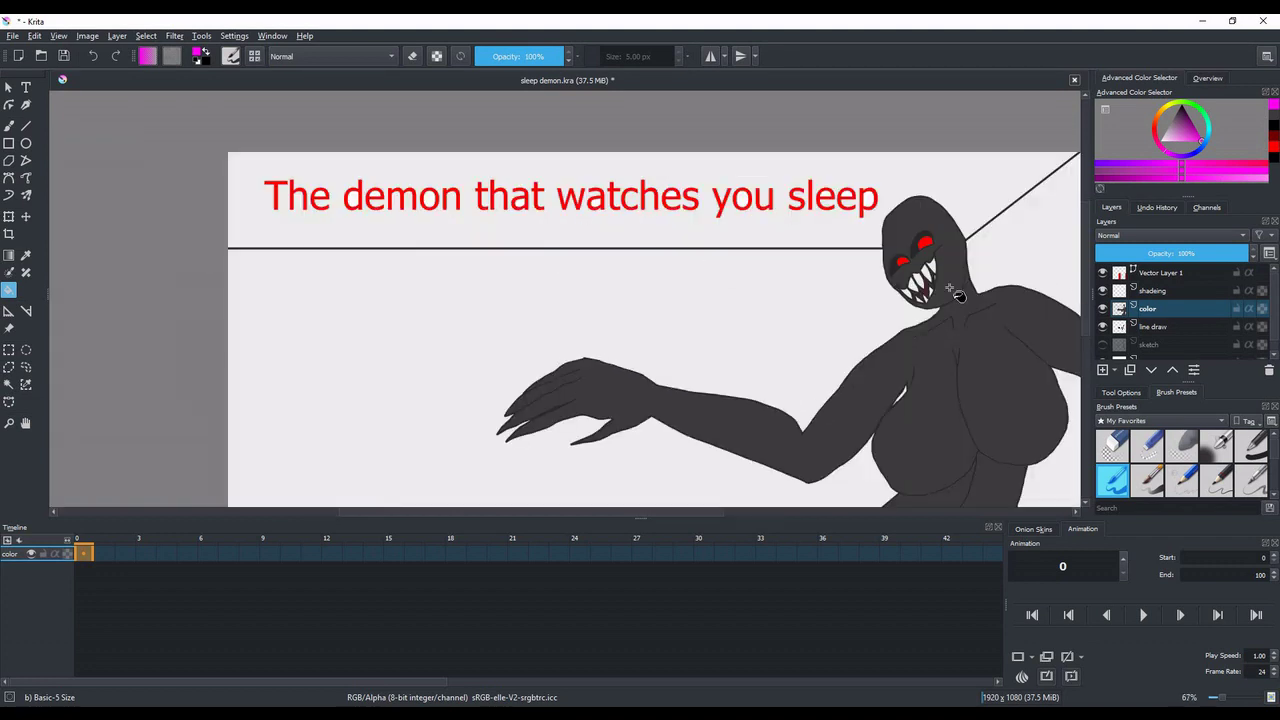
# Sample the body's dark color and try strokes and a fill in the gap between the thighs.
pyautogui.click(9, 125)
pyautogui.scroll(5, 571, 406)
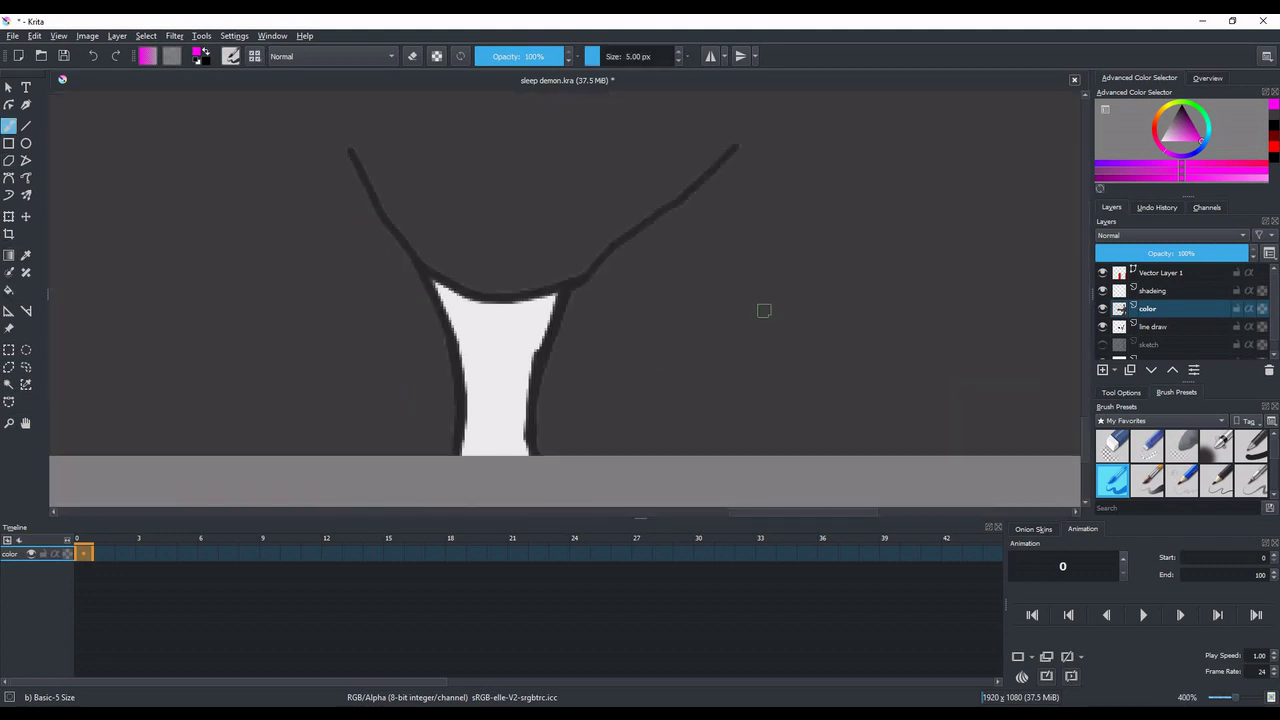
pyautogui.click(26, 255)
pyautogui.click(430, 273)
pyautogui.click(9, 126)
pyautogui.moveTo(499, 304); pyautogui.dragTo(472, 391)
pyautogui.click(93, 57)
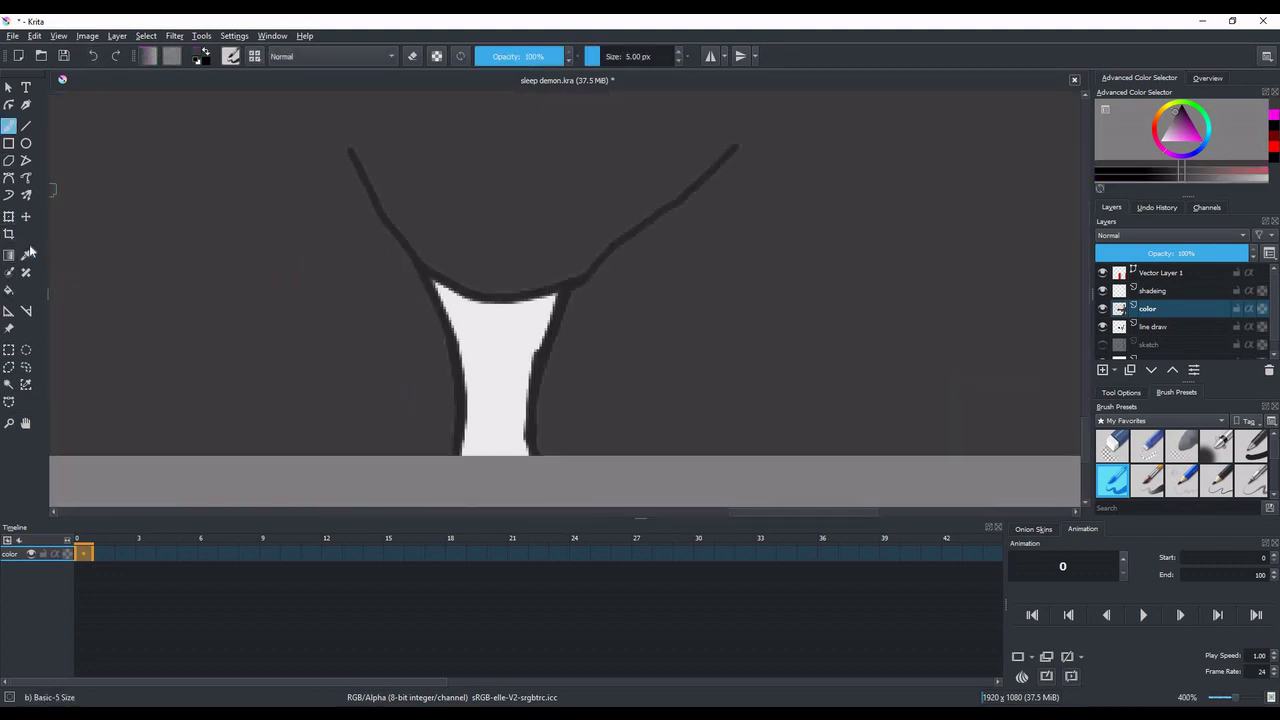
pyautogui.moveTo(491, 299)
pyautogui.mouseDown()
pyautogui.moveTo(466, 375)
pyautogui.moveTo(531, 375)
pyautogui.mouseUp()
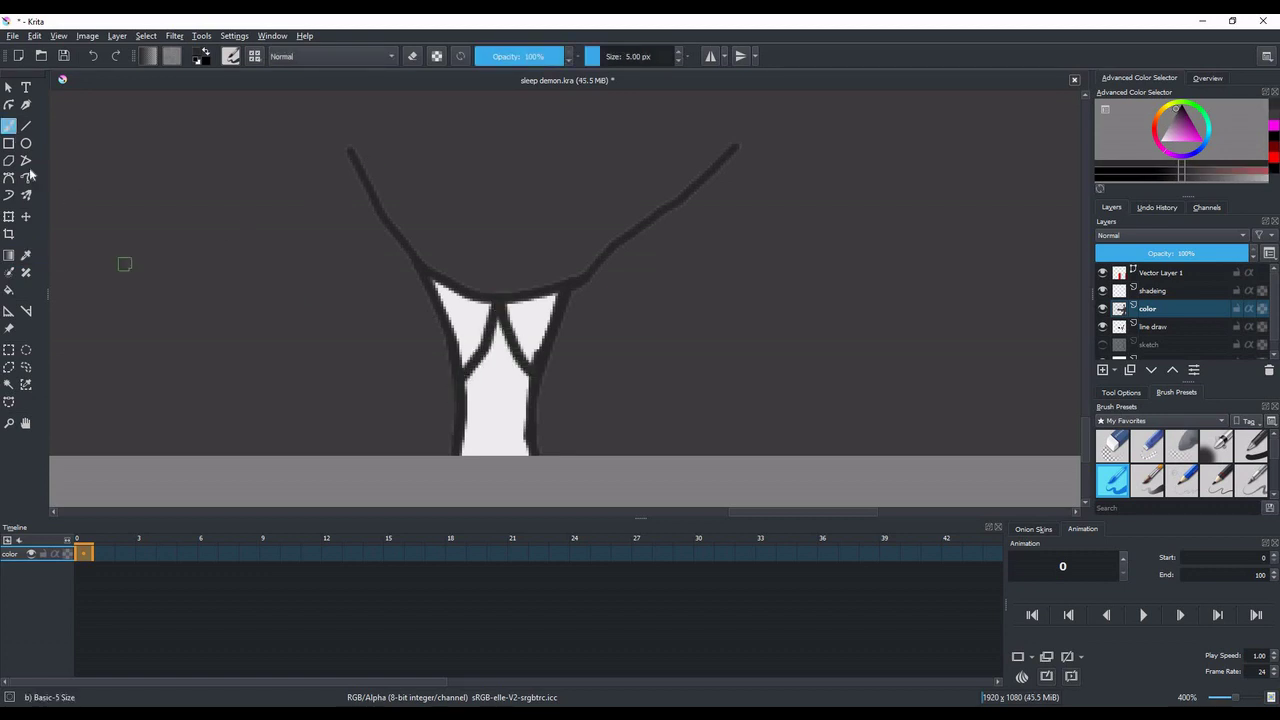
pyautogui.click(93, 57)
pyautogui.click(9, 290)
pyautogui.click(467, 310)
pyautogui.click(93, 57)
# Paint short dark brush strokes along the edges of the gap between the thighs.
pyautogui.click(9, 126)
pyautogui.scroll(4, 472, 319)
pyautogui.moveTo(535, 243)
pyautogui.mouseDown()
pyautogui.moveTo(458, 443)
pyautogui.moveTo(513, 344)
pyautogui.mouseUp()
pyautogui.click(93, 57)
pyautogui.moveTo(317, 166)
pyautogui.mouseDown()
pyautogui.moveTo(416, 252)
pyautogui.moveTo(478, 430)
pyautogui.moveTo(457, 325)
pyautogui.moveTo(414, 343)
pyautogui.moveTo(440, 405)
pyautogui.mouseUp()
pyautogui.scroll(-1, 463, 403)
pyautogui.moveTo(590, 245)
pyautogui.mouseDown()
pyautogui.moveTo(711, 219)
pyautogui.moveTo(589, 271)
pyautogui.moveTo(638, 402)
pyautogui.moveTo(703, 253)
pyautogui.moveTo(657, 280)
pyautogui.moveTo(635, 317)
pyautogui.mouseUp()
pyautogui.scroll(-13, 635, 317)
pyautogui.scroll(4, 575, 287)
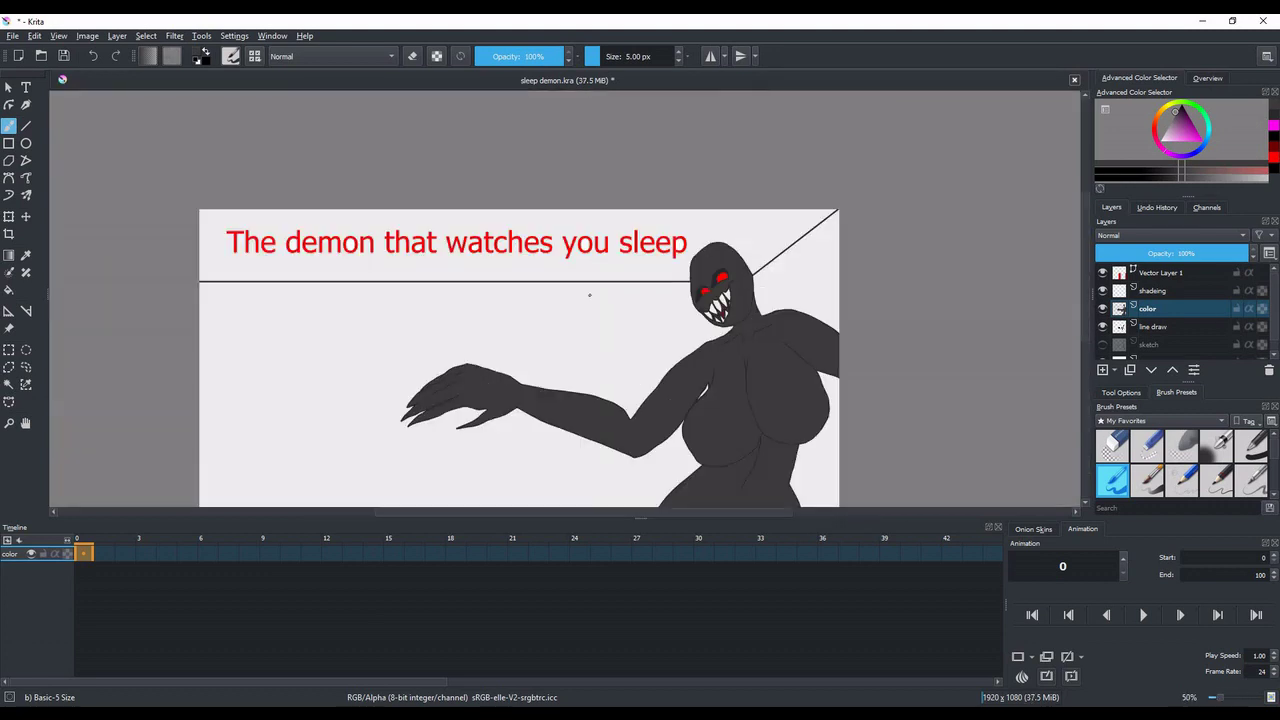
pyautogui.click(1155, 326)
pyautogui.scroll(-2, 600, 290)
pyautogui.scroll(2, 640, 330)
pyautogui.scroll(-2, 500, 270)
pyautogui.scroll(2, 340, 248)
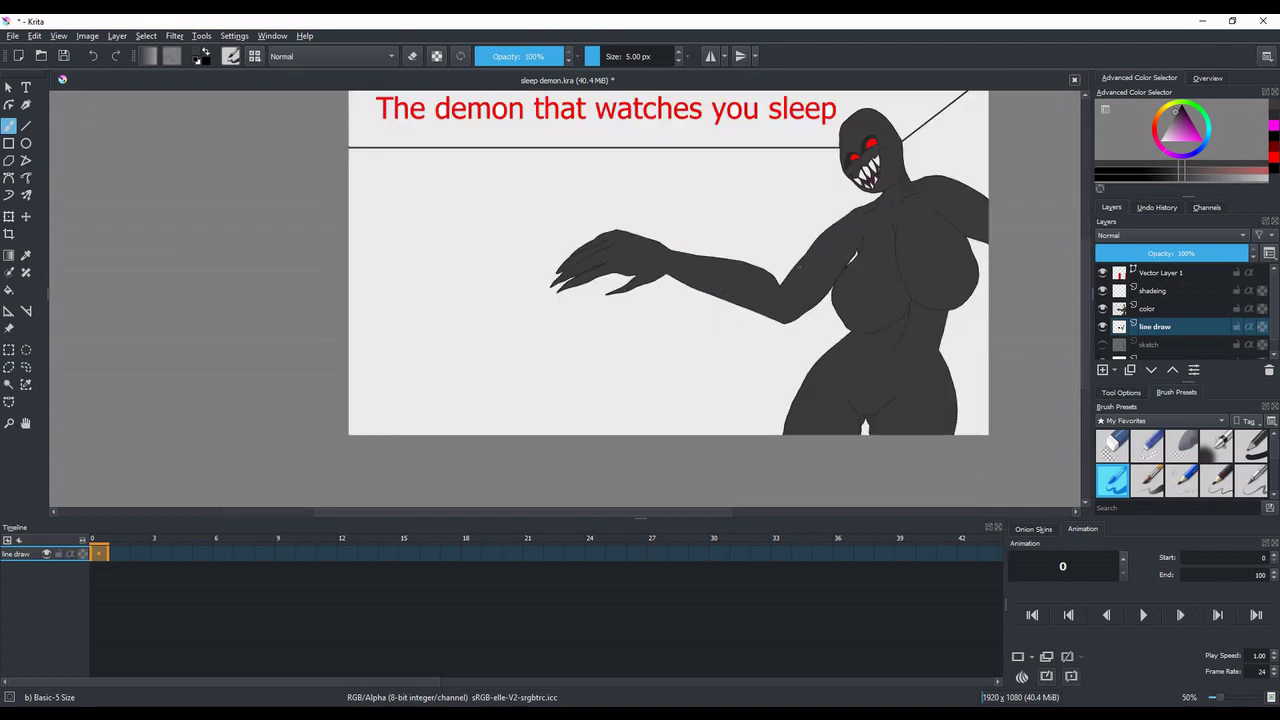
pyautogui.scroll(-5, 932, 210)
pyautogui.scroll(3, 932, 210)
# Paint thin wavy light grey hair strands over the demon's head and shoulders on the color layer with a 2 px brush.
pyautogui.click(1103, 328)
pyautogui.click(1162, 310)
pyautogui.moveTo(1163, 133); pyautogui.dragTo(1161, 135)
pyautogui.scroll(3, 835, 278)
pyautogui.moveTo(701, 316); pyautogui.dragTo(682, 237)
pyautogui.moveTo(697, 181)
pyautogui.mouseDown()
pyautogui.moveTo(735, 345)
pyautogui.moveTo(729, 433)
pyautogui.mouseUp()
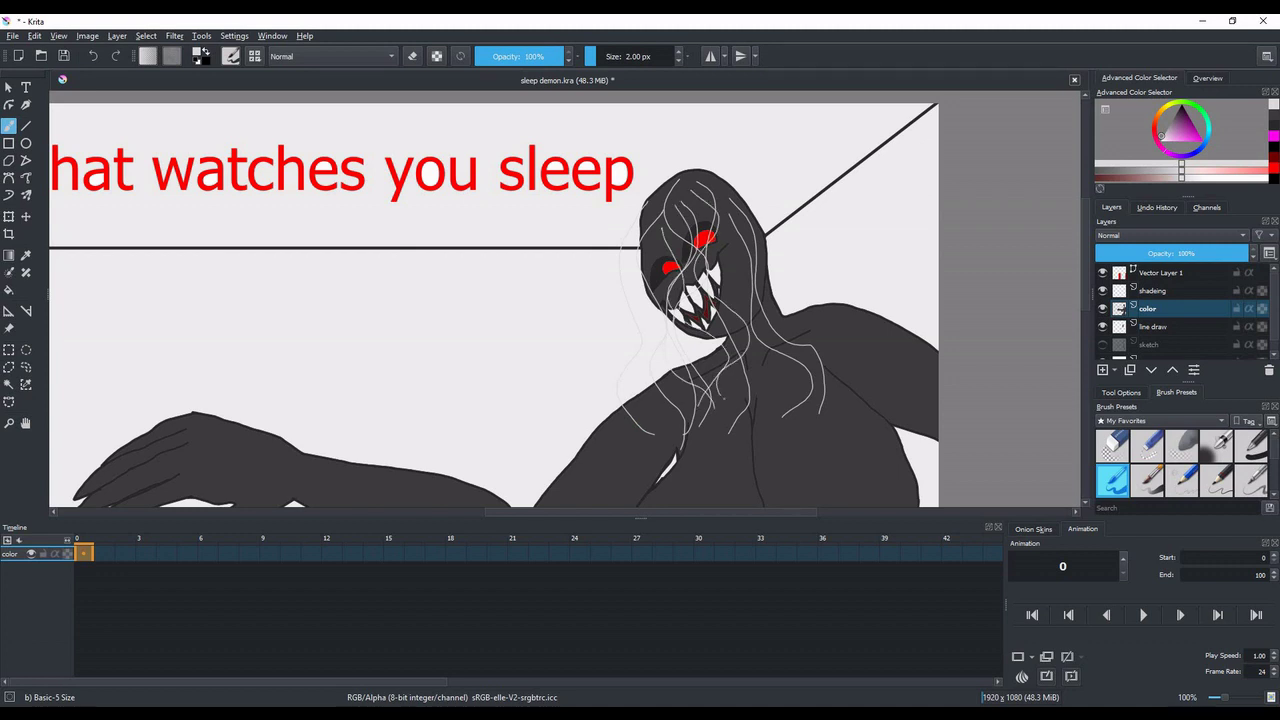
pyautogui.scroll(-5, 727, 300)
pyautogui.scroll(4, 727, 300)
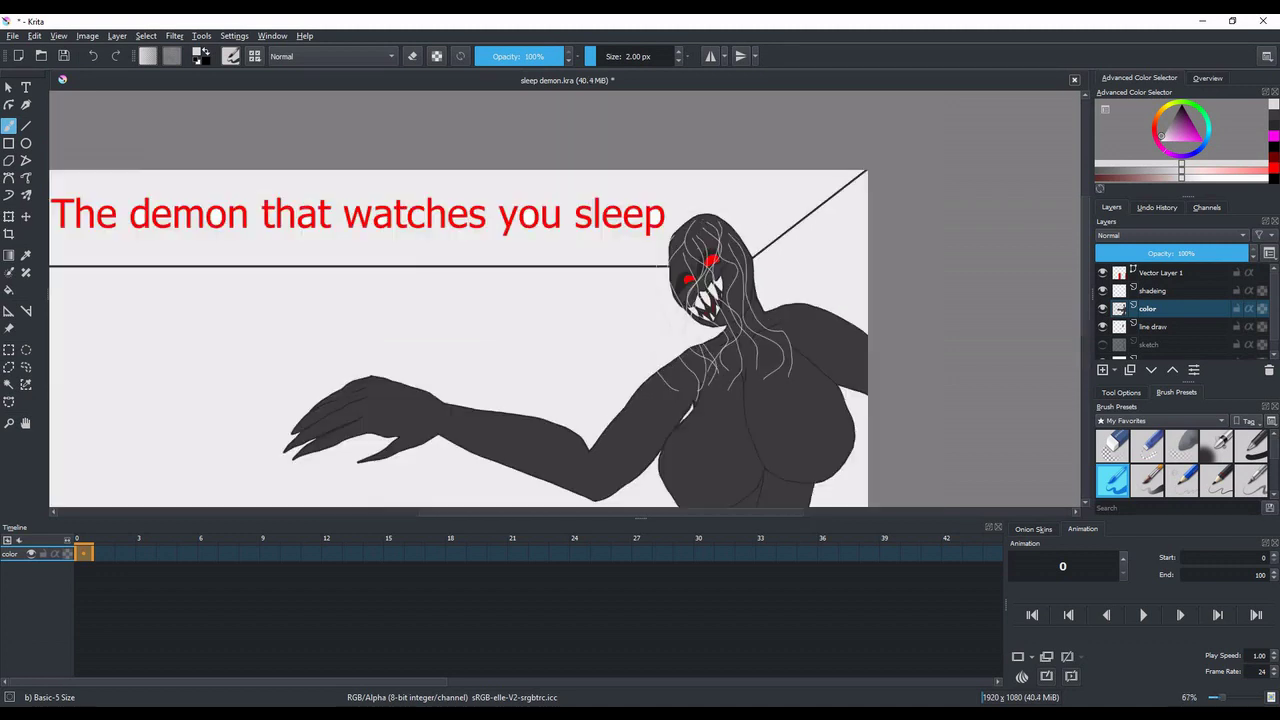
pyautogui.scroll(-1, 1133, 332)
pyautogui.scroll(-6, 930, 260)
pyautogui.scroll(5, 914, 264)
# Choose a dark purple and fill the background behind the demon with it on the color layer.
pyautogui.click(1102, 315)
pyautogui.click(1102, 315)
pyautogui.moveTo(1199, 134); pyautogui.dragTo(1193, 126)
pyautogui.click(9, 290)
pyautogui.click(329, 287)
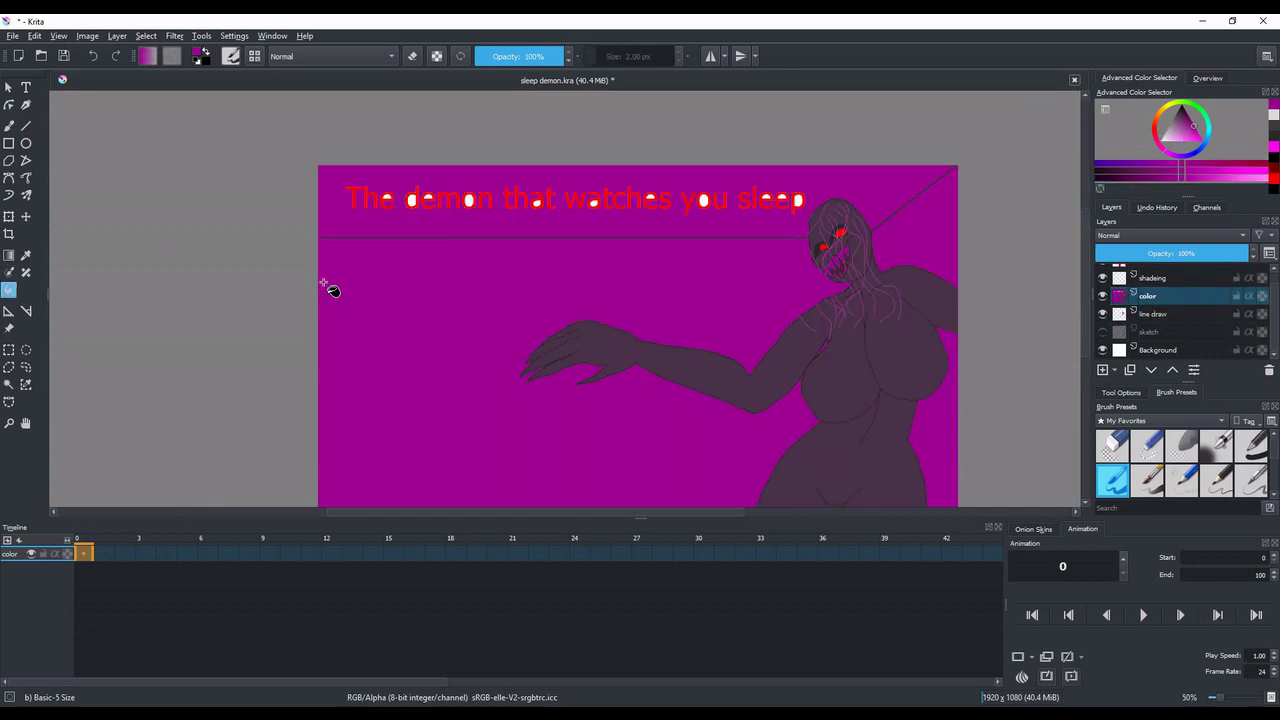
# Fill the white holes inside the title's letters with the background purple.
pyautogui.scroll(5, 374, 289)
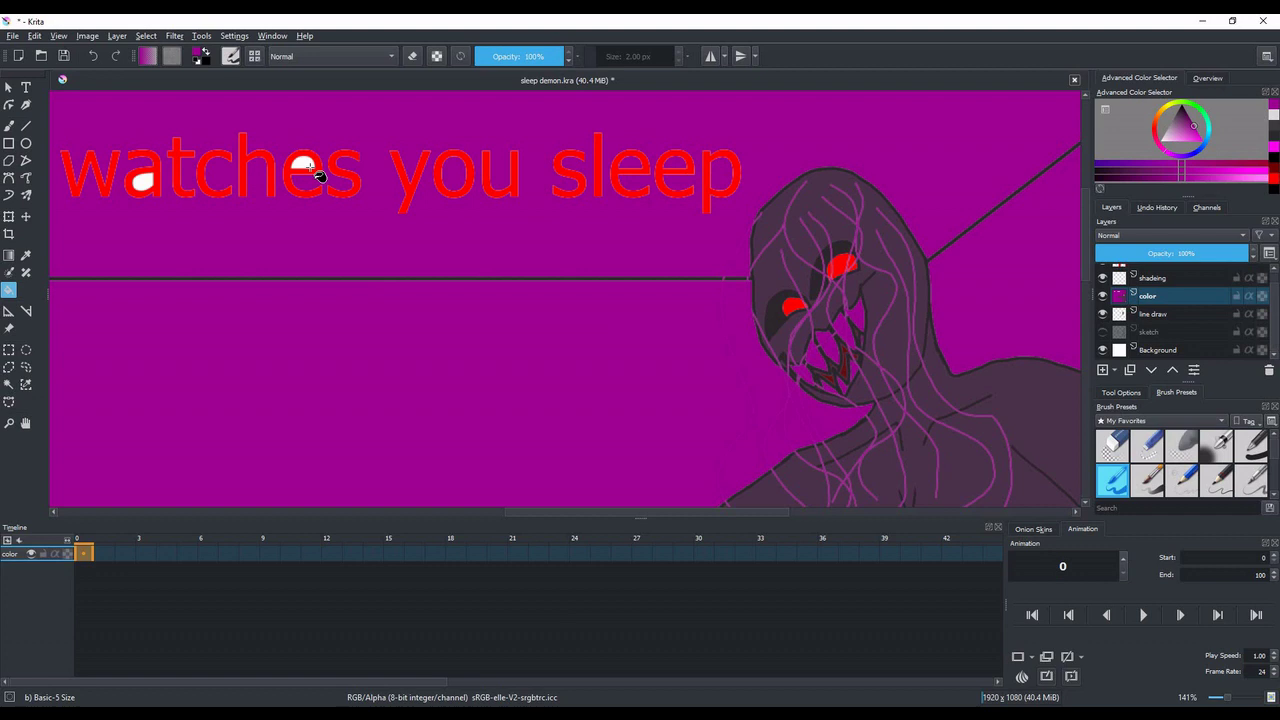
pyautogui.click(310, 168)
pyautogui.click(142, 182)
pyautogui.click(231, 297)
pyautogui.click(298, 311)
pyautogui.click(347, 297)
pyautogui.click(463, 308)
pyautogui.click(655, 317)
pyautogui.scroll(-4, 665, 310)
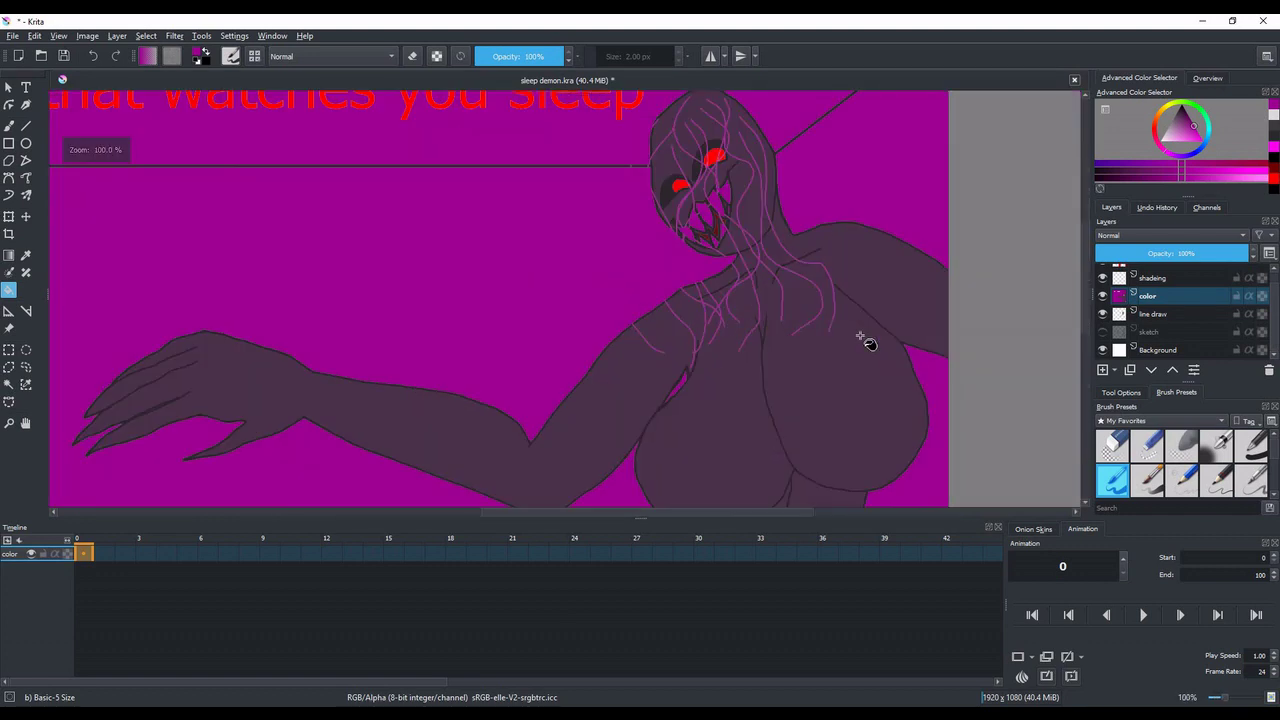
# Activate the shadeing layer and set its opacity to 51%.
pyautogui.scroll(-4, 852, 336)
pyautogui.scroll(3, 750, 376)
pyautogui.scroll(-3, 748, 374)
pyautogui.scroll(4, 745, 282)
pyautogui.scroll(-4, 512, 258)
pyautogui.scroll(2, 432, 295)
pyautogui.click(1154, 278)
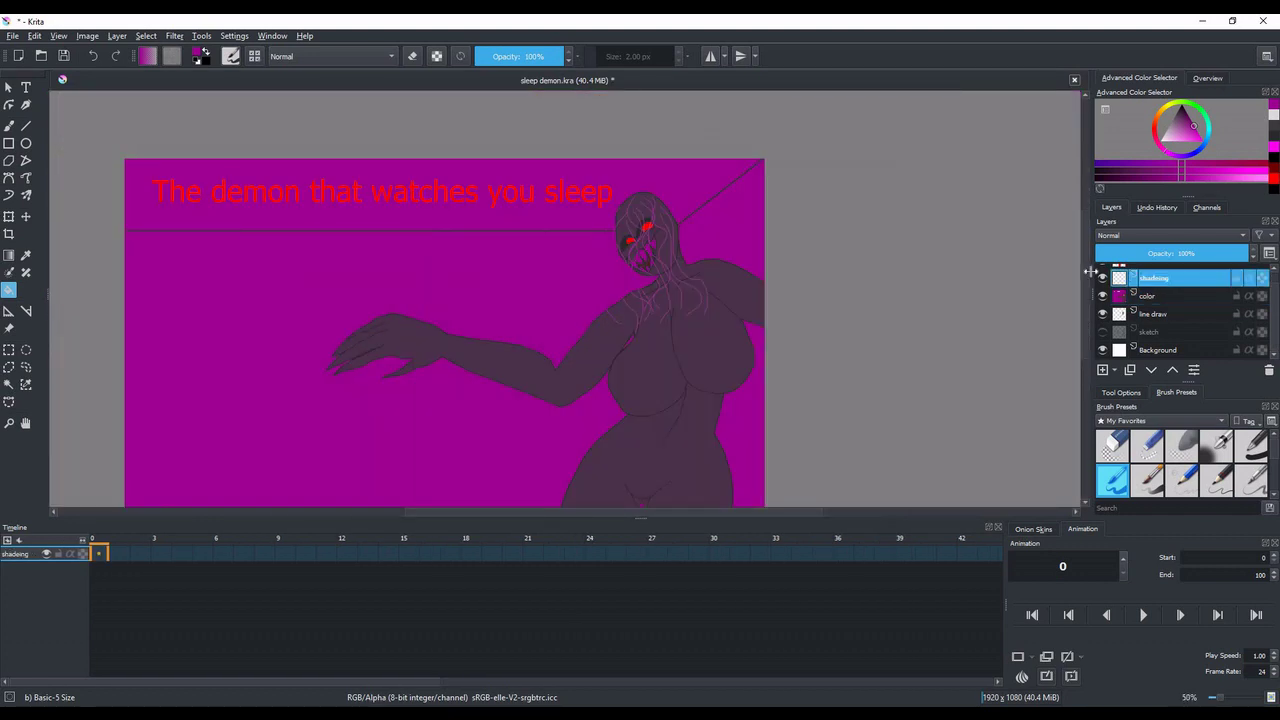
pyautogui.moveTo(1110, 254); pyautogui.dragTo(1170, 262)
# Darken the whole canvas with a black 600 px Airbrush Soft on the shadeing layer, and reduce the layer's opacity to 47%.
pyautogui.scroll(-1, 1183, 463)
pyautogui.scroll(1, 1183, 463)
pyautogui.click(1216, 448)
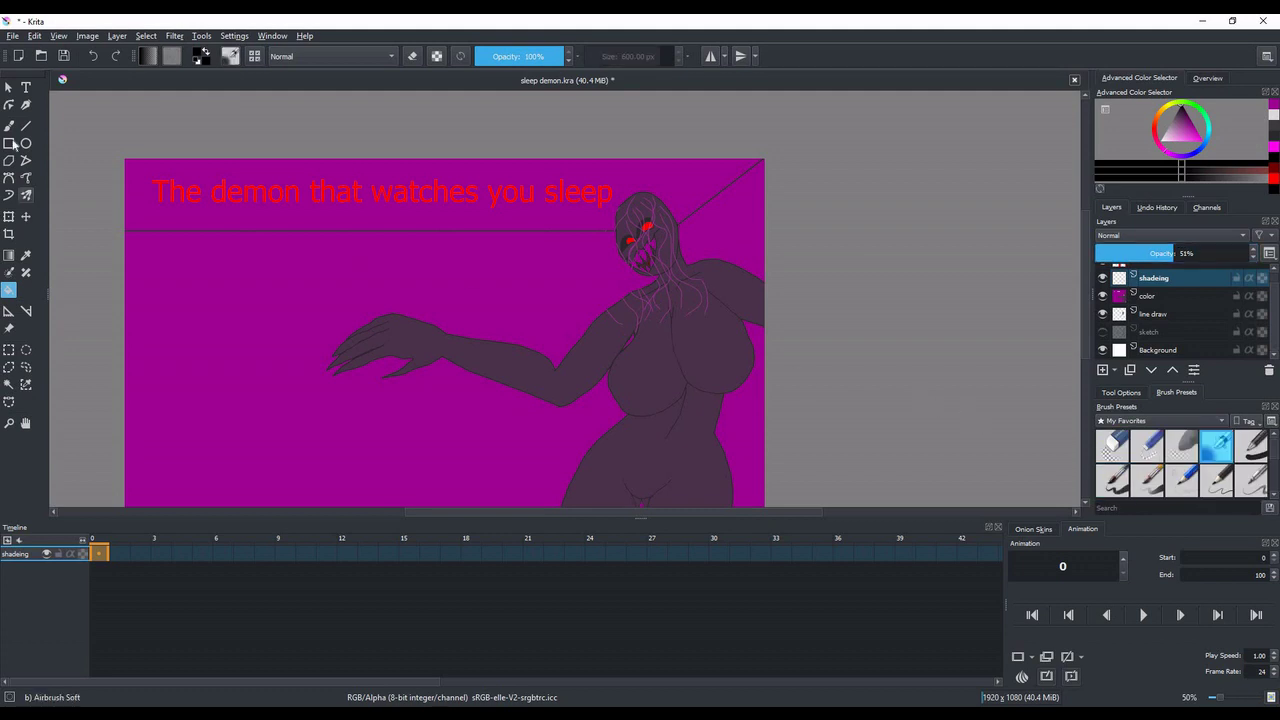
pyautogui.click(9, 126)
pyautogui.scroll(-2, 312, 180)
pyautogui.scroll(2, 226, 260)
pyautogui.scroll(-2, 222, 272)
pyautogui.moveTo(236, 190)
pyautogui.mouseDown()
pyautogui.moveTo(287, 328)
pyautogui.moveTo(480, 200)
pyautogui.moveTo(460, 260)
pyautogui.moveTo(500, 320)
pyautogui.moveTo(492, 366)
pyautogui.moveTo(380, 230)
pyautogui.mouseUp()
pyautogui.scroll(2, 361, 253)
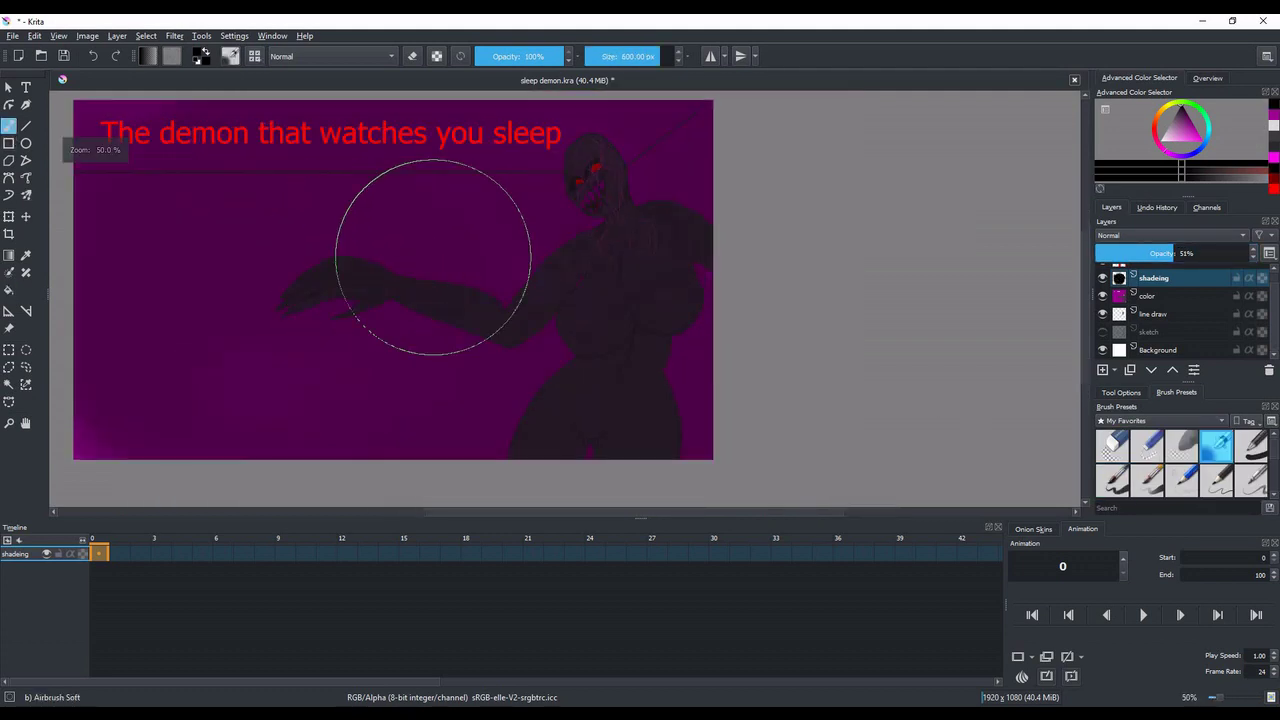
pyautogui.click(1165, 252)
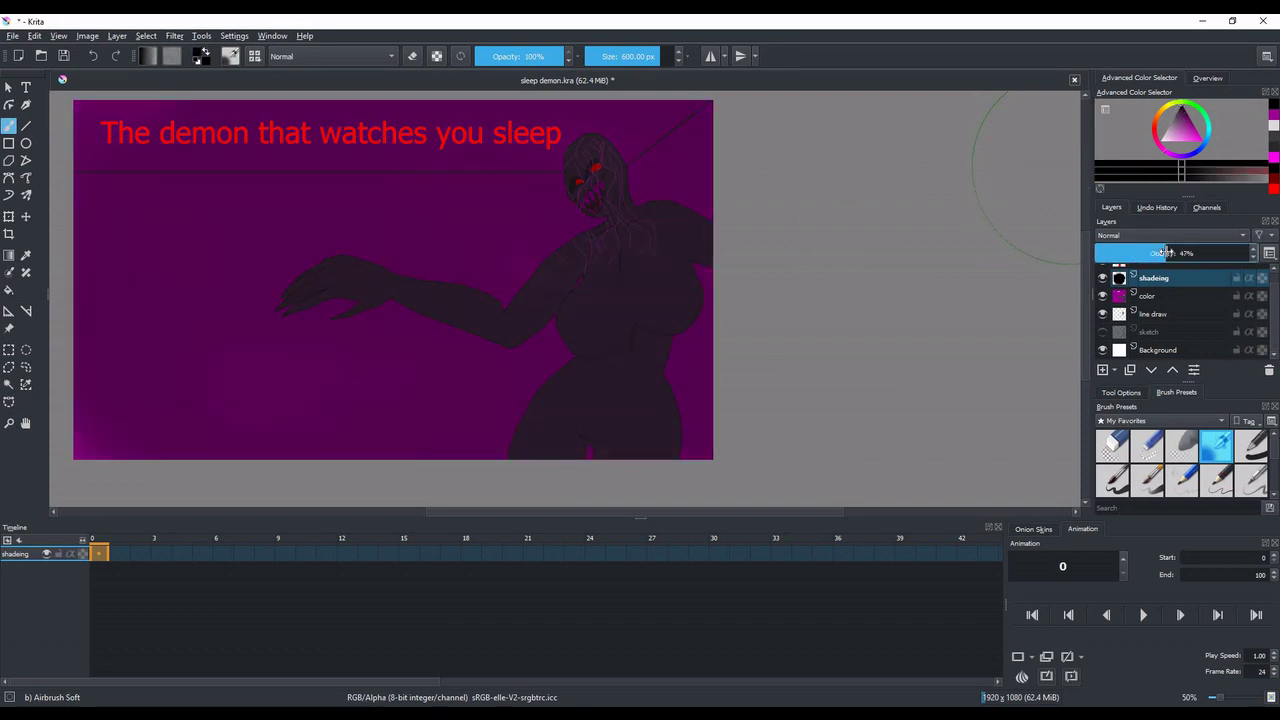
# Try to fill the gap beside the demon's teeth with white on the color layer, and undo the fill.
pyautogui.click(1147, 296)
pyautogui.scroll(4, 590, 180)
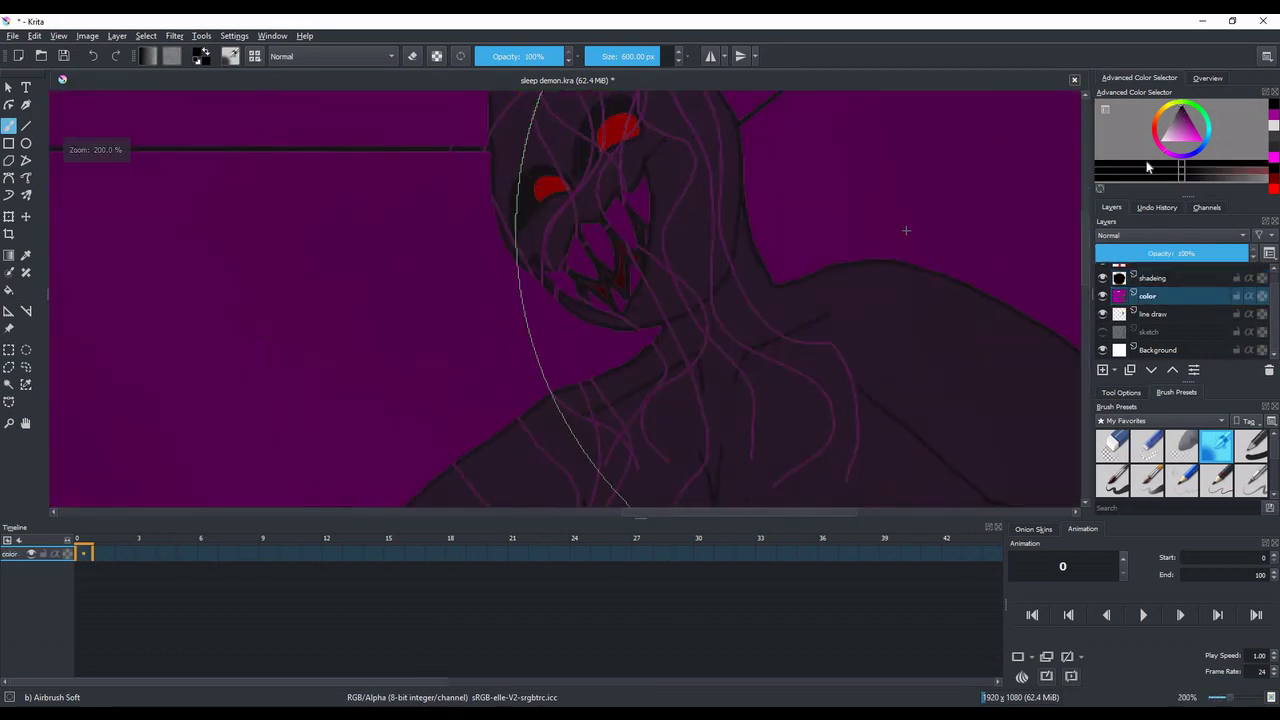
pyautogui.click(1112, 480)
pyautogui.scroll(2, 643, 232)
pyautogui.scroll(-1, 648, 345)
pyautogui.click(8, 290)
pyautogui.click(603, 371)
pyautogui.hotkey('ctrl', 'z')
pyautogui.scroll(-3, 245, 266)
pyautogui.scroll(4, 258, 272)
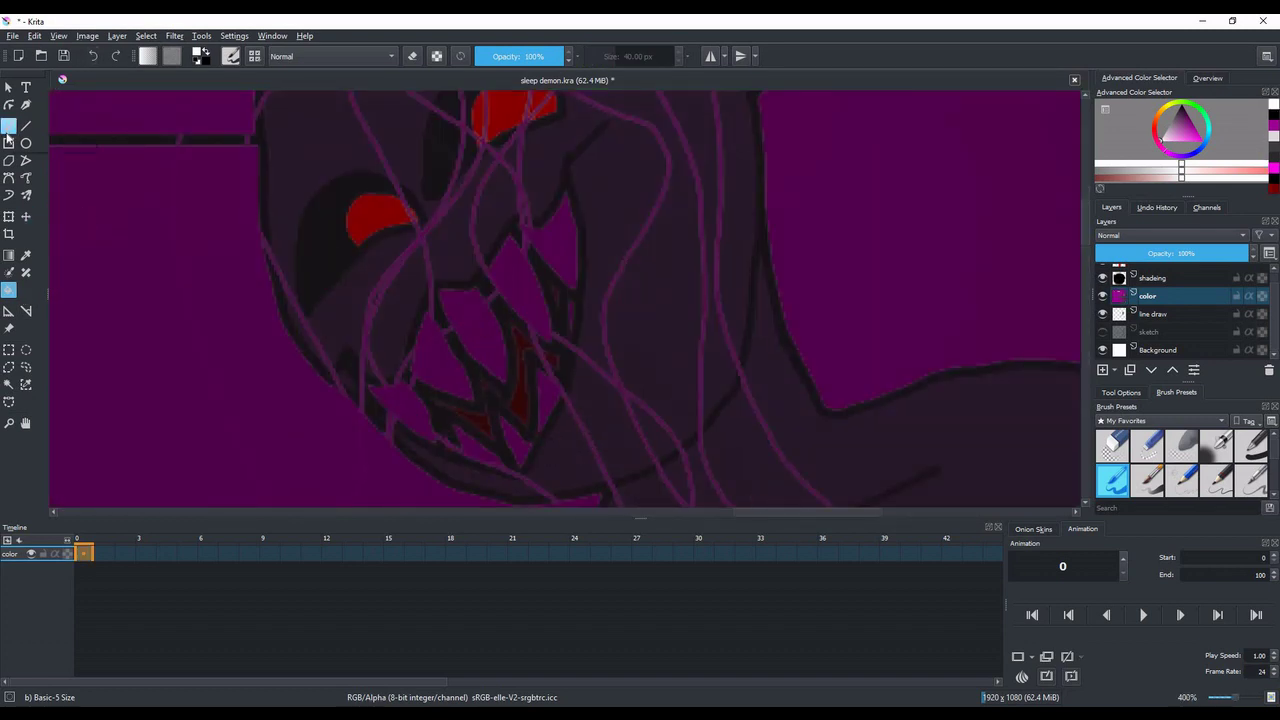
# Try a white Airbrush Soft stroke across the demon's hips on the color layer, and undo it.
pyautogui.scroll(-7, 394, 363)
pyautogui.scroll(2, 380, 363)
pyautogui.click(1215, 447)
pyautogui.scroll(-2, 770, 371)
pyautogui.scroll(2, 720, 364)
pyautogui.scroll(-1, 500, 300)
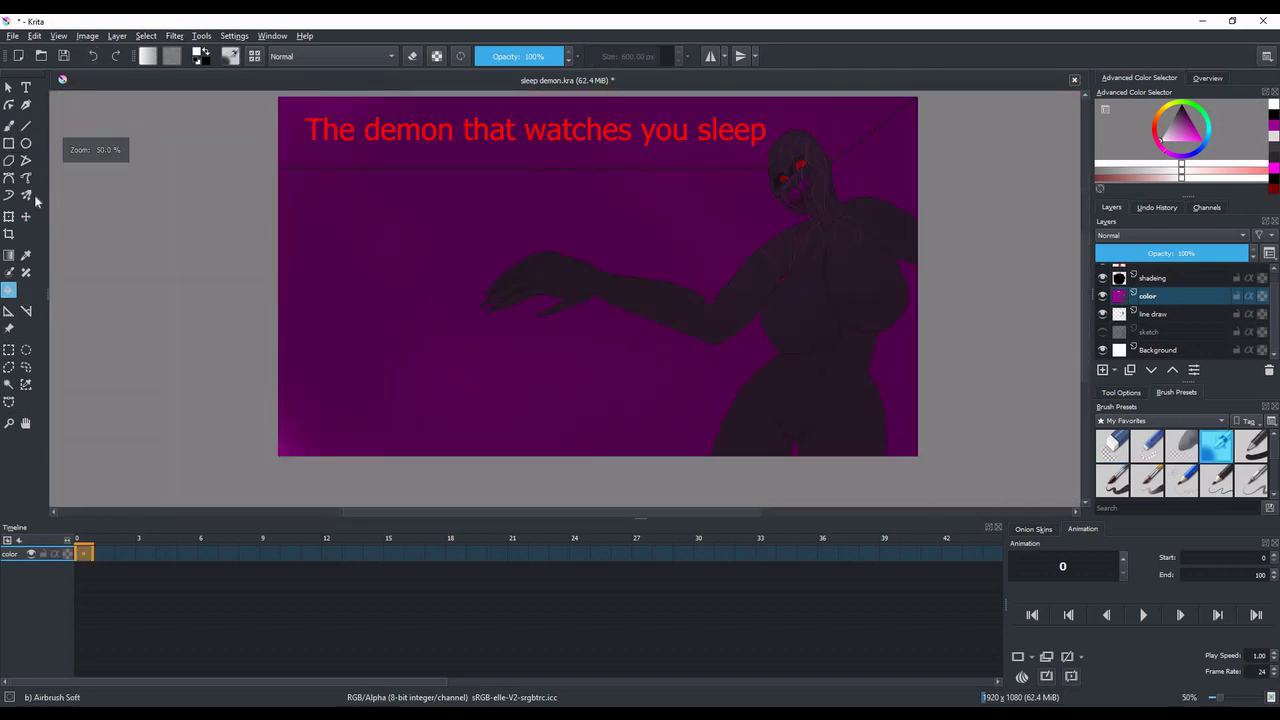
pyautogui.click(8, 126)
pyautogui.moveTo(735, 415); pyautogui.dragTo(860, 412)
pyautogui.click(92, 56)
# Switch the paint color back to black and set the shadeing layer's opacity to 56%.
pyautogui.click(206, 51)
pyautogui.click(1153, 278)
pyautogui.press('o')
pyautogui.scroll(1, 875, 290)
pyautogui.scroll(2, 677, 245)
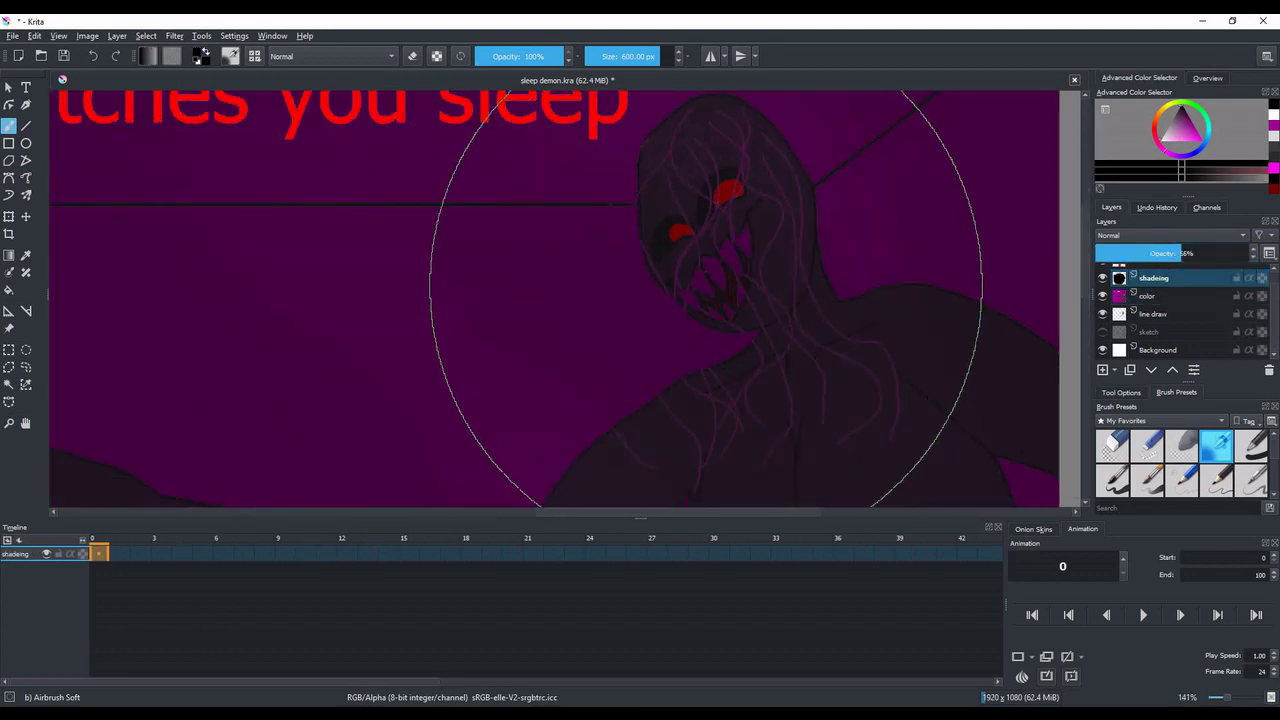
pyautogui.scroll(-3, 706, 285)
pyautogui.scroll(1, 538, 255)
pyautogui.scroll(1, 1162, 283)
# Remove the layer holding the red title text.
pyautogui.click(1160, 275)
pyautogui.rightClick(1160, 274)
pyautogui.click(1171, 377)
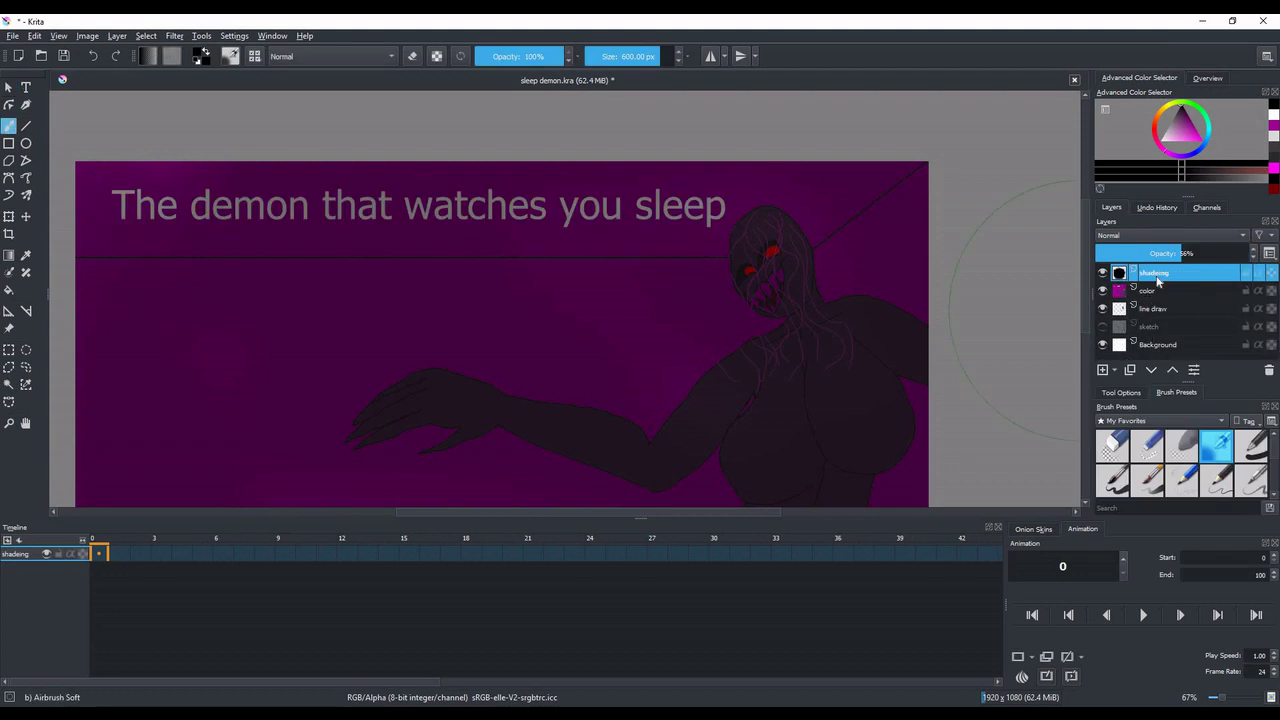
# Try covering the end of the white title with a dark purple Basic-5 Size stroke on the color layer, and undo it.
pyautogui.click(1163, 292)
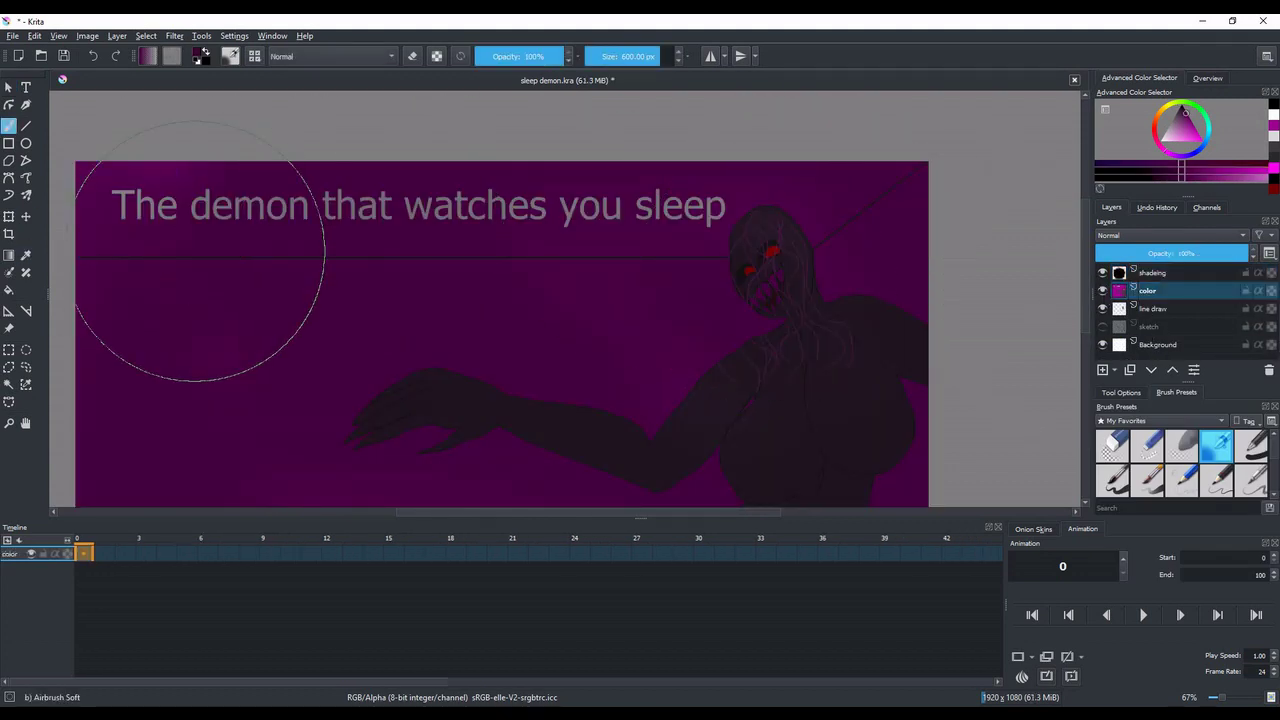
pyautogui.click(1113, 480)
pyautogui.moveTo(712, 186); pyautogui.dragTo(708, 238)
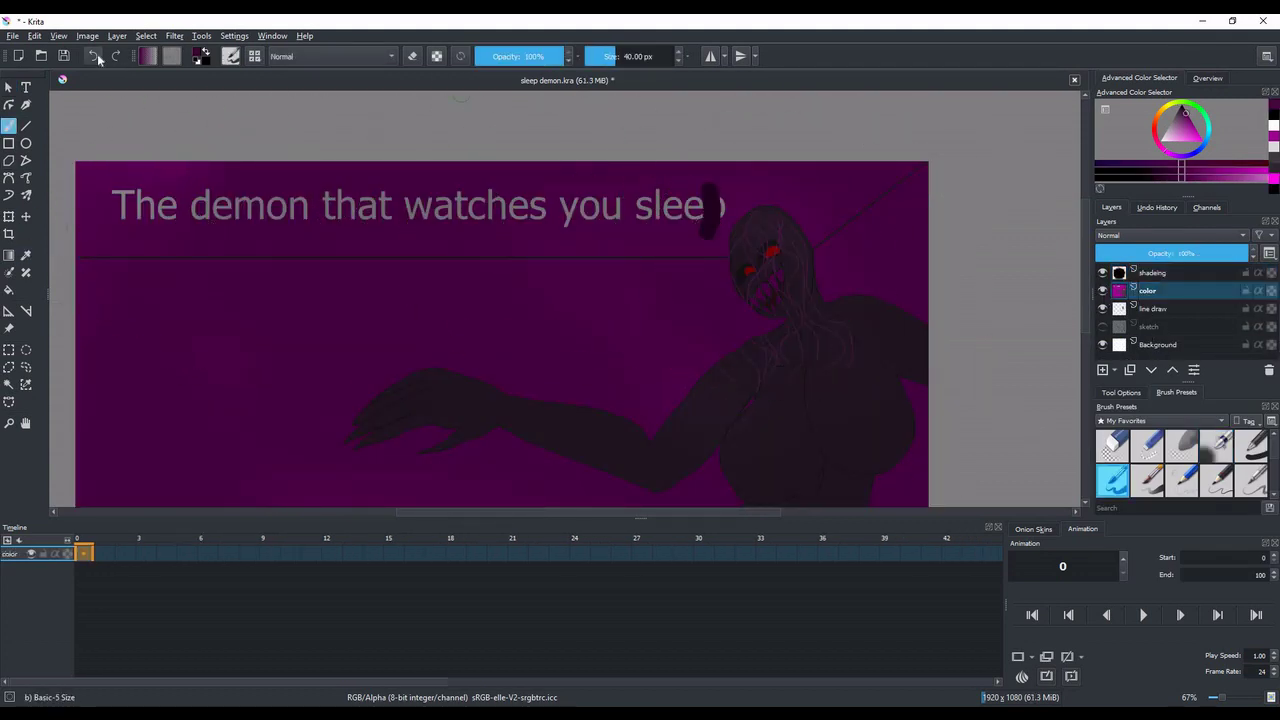
pyautogui.click(98, 58)
# Sample the darkened background color, try brushing it over the white title on the shadeing layer, and undo both strokes.
pyautogui.click(26, 255)
pyautogui.scroll(1, 715, 218)
pyautogui.click(1150, 274)
pyautogui.click(697, 273)
pyautogui.click(9, 126)
pyautogui.moveTo(245, 195); pyautogui.dragTo(415, 210)
pyautogui.click(96, 58)
pyautogui.moveTo(707, 217); pyautogui.dragTo(697, 247)
pyautogui.click(96, 58)
# Try another dark purple stroke over the title's end on the color layer, and undo it.
pyautogui.scroll(-1, 244, 264)
pyautogui.click(1150, 291)
pyautogui.moveTo(806, 284)
pyautogui.mouseDown()
pyautogui.moveTo(819, 266)
pyautogui.moveTo(847, 271)
pyautogui.mouseUp()
pyautogui.hotkey('ctrl', 'z')
pyautogui.scroll(1, 793, 293)
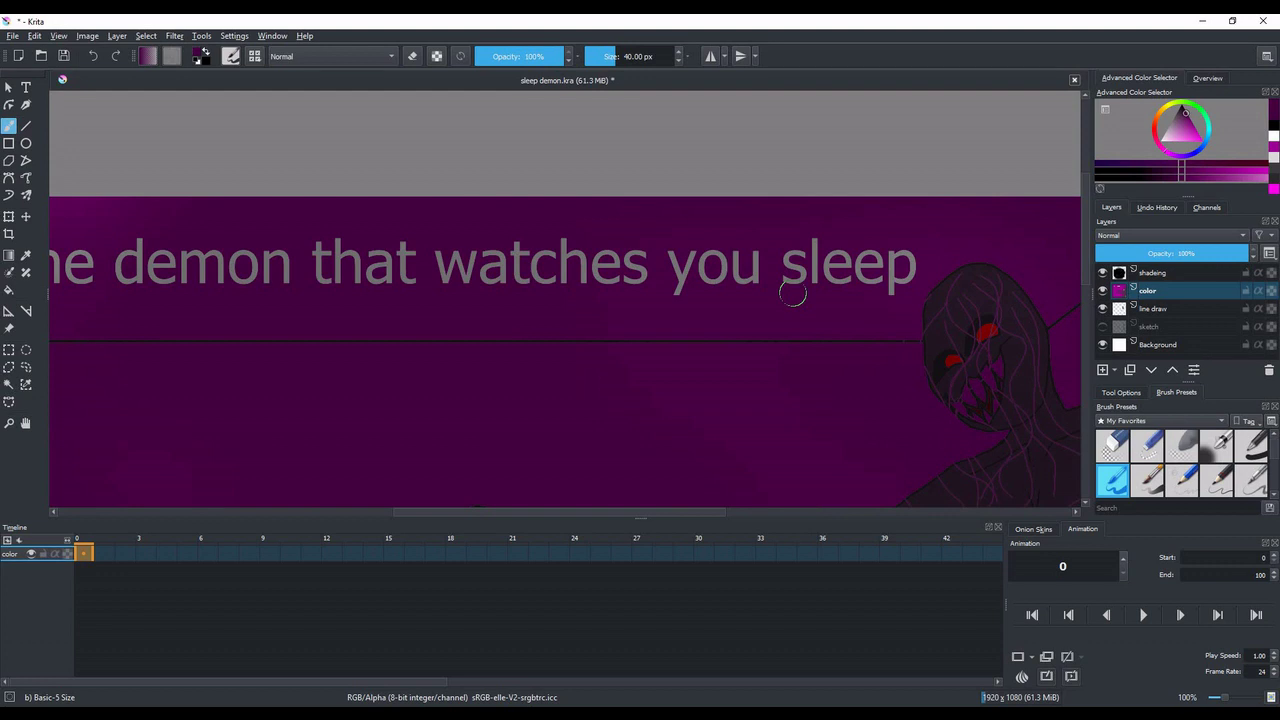
# Turn the shadeing layer's opacity all the way down and paint over the white title letters with the sampled background purple on the color layer.
pyautogui.click(1168, 273)
pyautogui.moveTo(1225, 254); pyautogui.dragTo(1086, 254)
pyautogui.click(1150, 291)
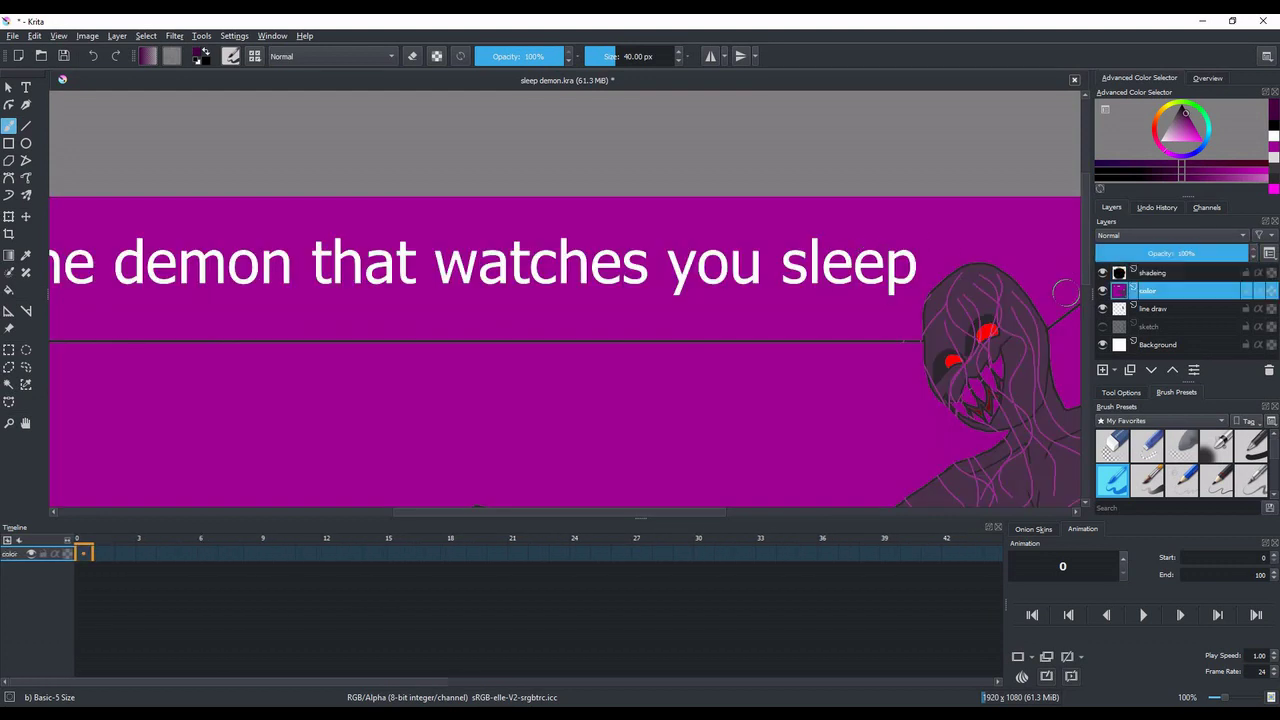
pyautogui.click(26, 255)
pyautogui.click(90, 230)
pyautogui.click(12, 131)
pyautogui.moveTo(214, 277)
pyautogui.mouseDown()
pyautogui.moveTo(469, 286)
pyautogui.moveTo(832, 266)
pyautogui.moveTo(815, 252)
pyautogui.mouseUp()
pyautogui.scroll(1, 622, 270)
pyautogui.moveTo(155, 265)
pyautogui.mouseDown()
pyautogui.moveTo(622, 270)
pyautogui.moveTo(560, 220)
pyautogui.mouseUp()
pyautogui.scroll(-3, 483, 277)
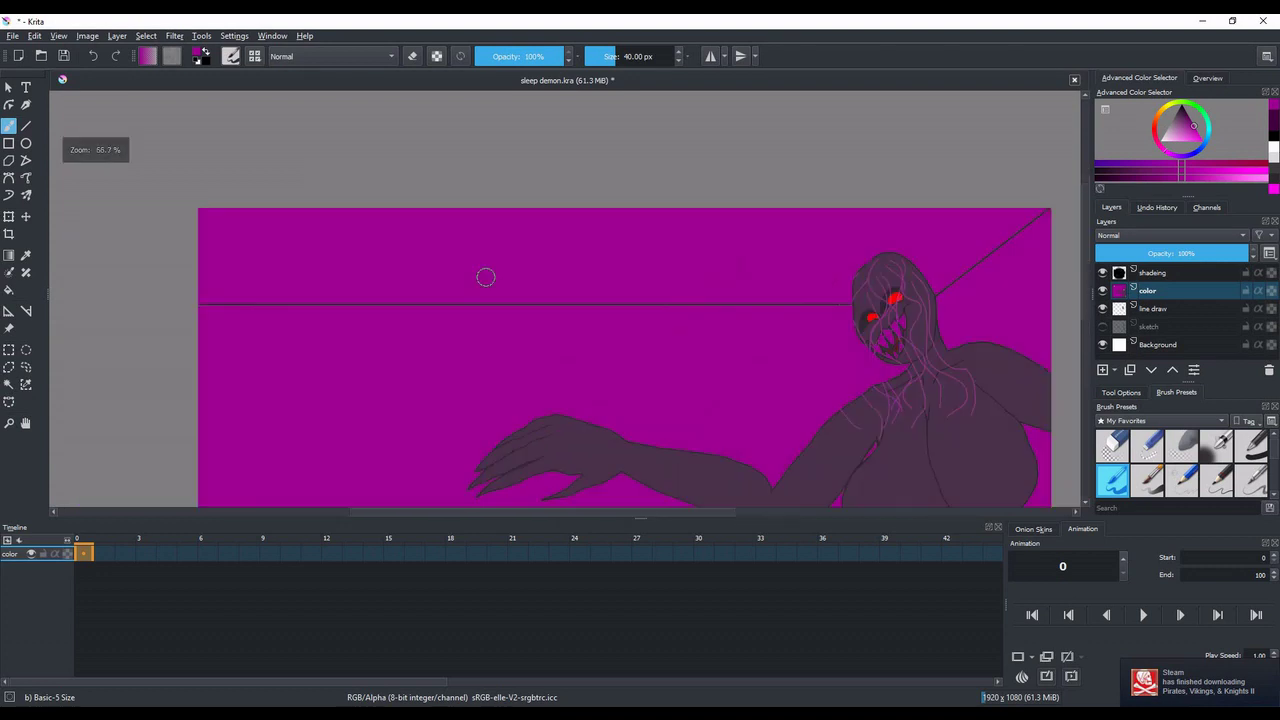
# Set the shadeing layer's opacity to 52% and darken the upper background beside the head with a black 600 px Airbrush Soft.
pyautogui.click(1153, 272)
pyautogui.click(1216, 446)
pyautogui.moveTo(754, 240); pyautogui.dragTo(706, 270)
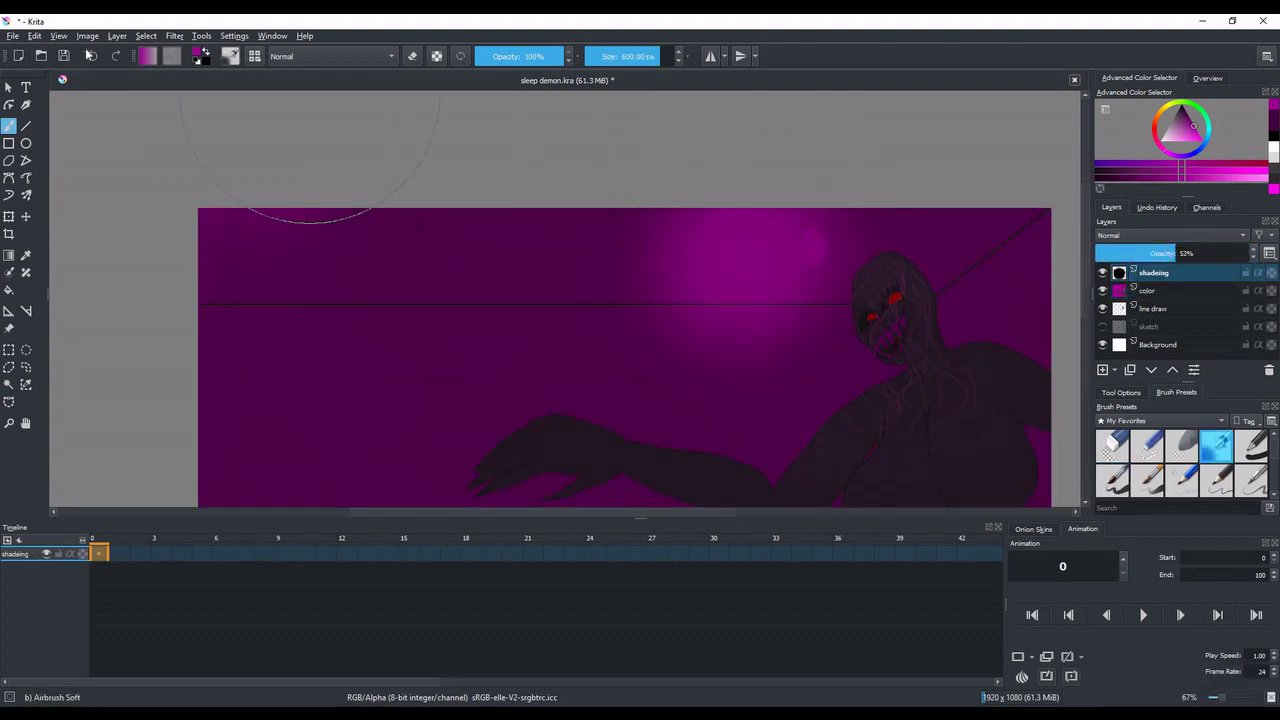
pyautogui.click(93, 56)
pyautogui.click(1274, 136)
pyautogui.moveTo(845, 237); pyautogui.dragTo(768, 248)
pyautogui.scroll(-3, 474, 240)
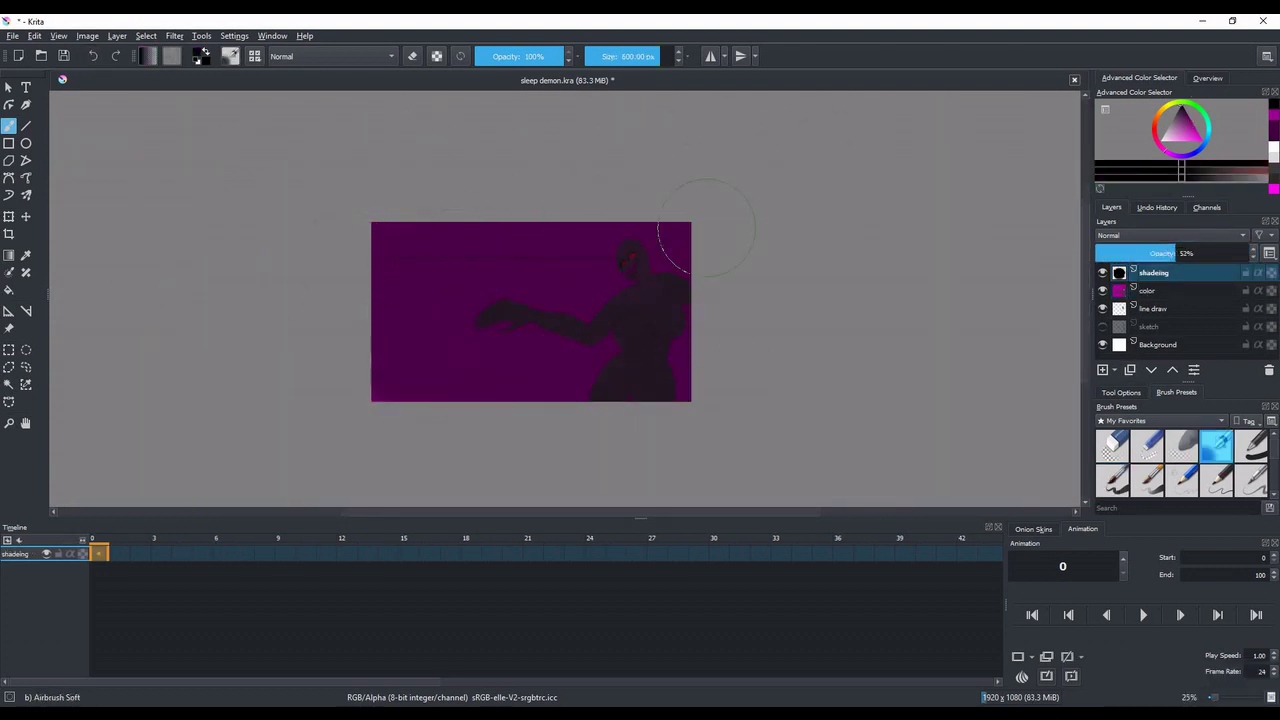
pyautogui.scroll(5, 706, 228)
pyautogui.scroll(-3, 760, 298)
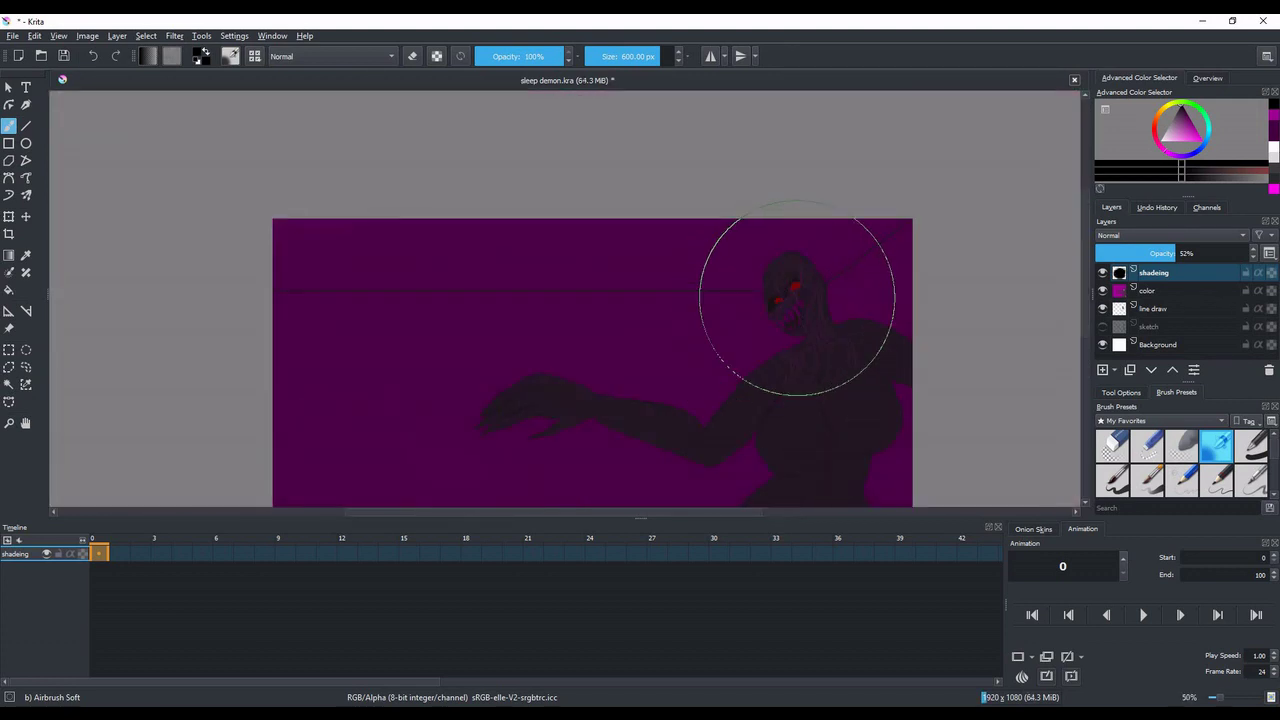
# Create a new text object across the top of the background and choose the Chiller font for it.
pyautogui.click(1150, 290)
pyautogui.scroll(-2, 830, 270)
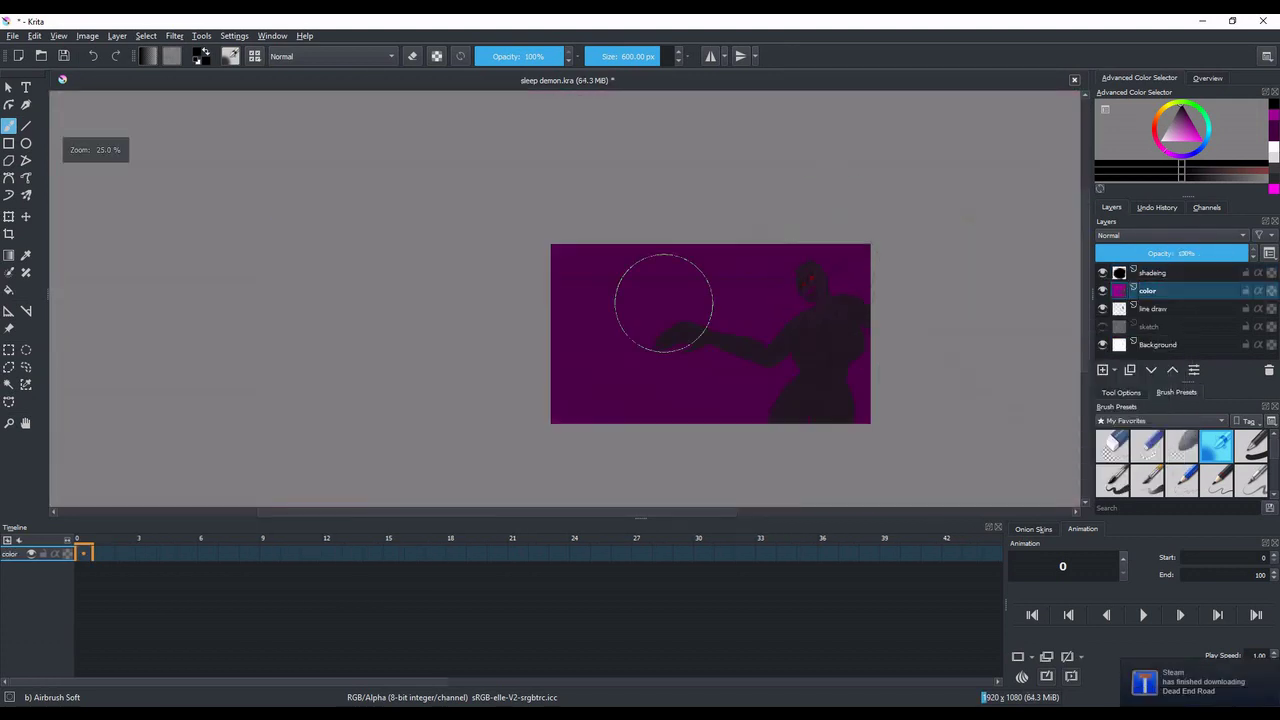
pyautogui.scroll(2, 664, 302)
pyautogui.click(26, 87)
pyautogui.moveTo(429, 194); pyautogui.dragTo(891, 334)
pyautogui.click(761, 413)
pyautogui.scroll(-10, 783, 510)
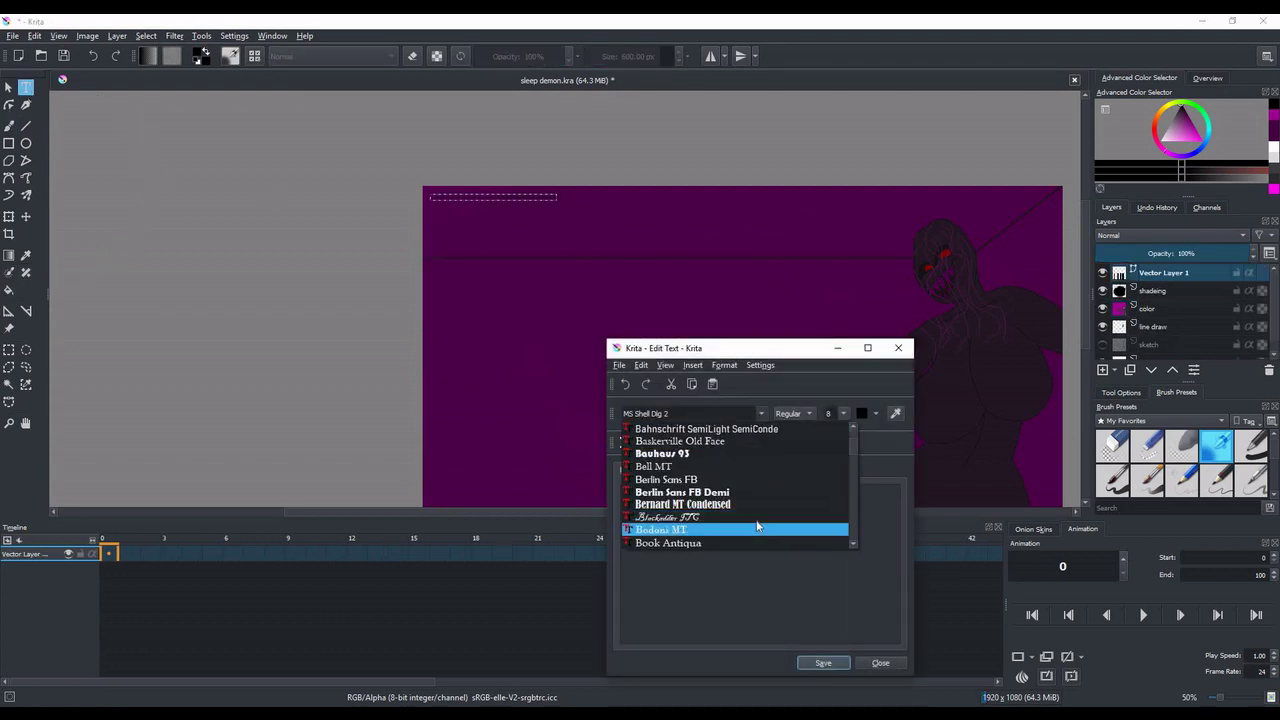
pyautogui.click(700, 428)
pyautogui.press('BackSpace')
# Enter the title "The demon that wasthes you sleep" and set its font size to 48.
pyautogui.click(843, 413)
pyautogui.scroll(-3, 837, 440)
pyautogui.click(835, 496)
pyautogui.click(843, 415)
pyautogui.click(835, 496)
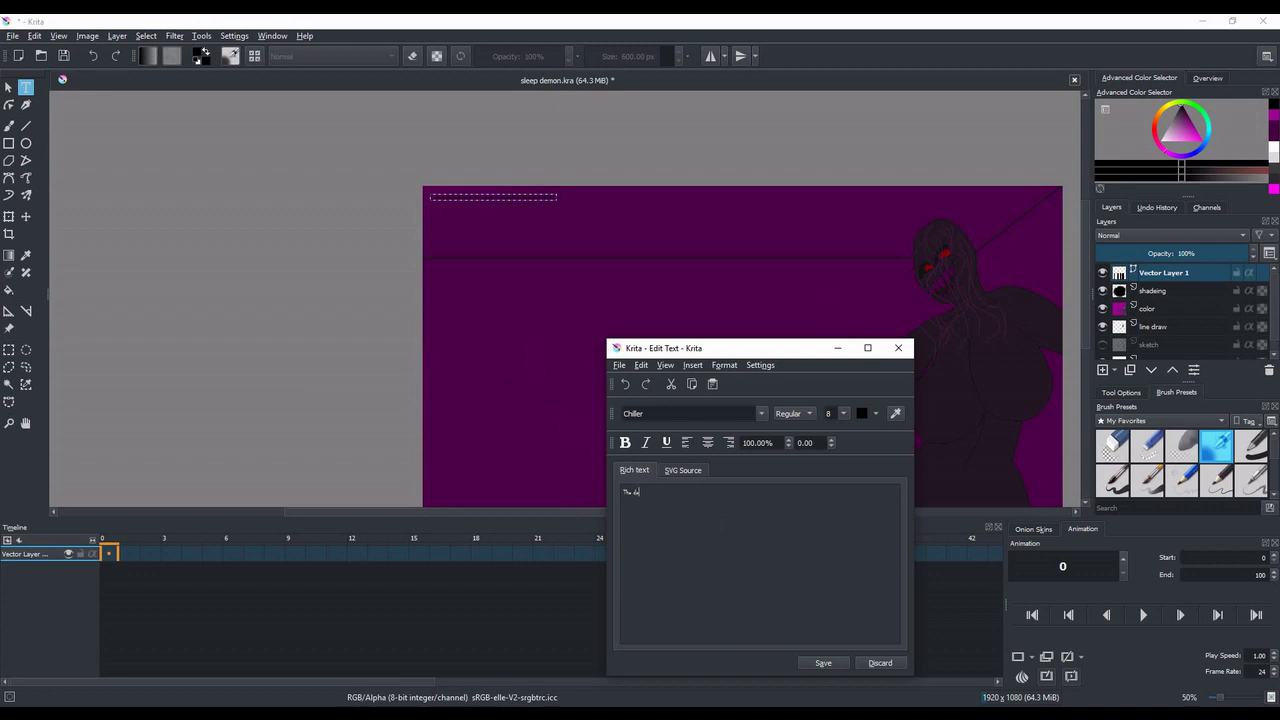
pyautogui.write('atches you sleep')
pyautogui.click(843, 413)
pyautogui.click(833, 490)
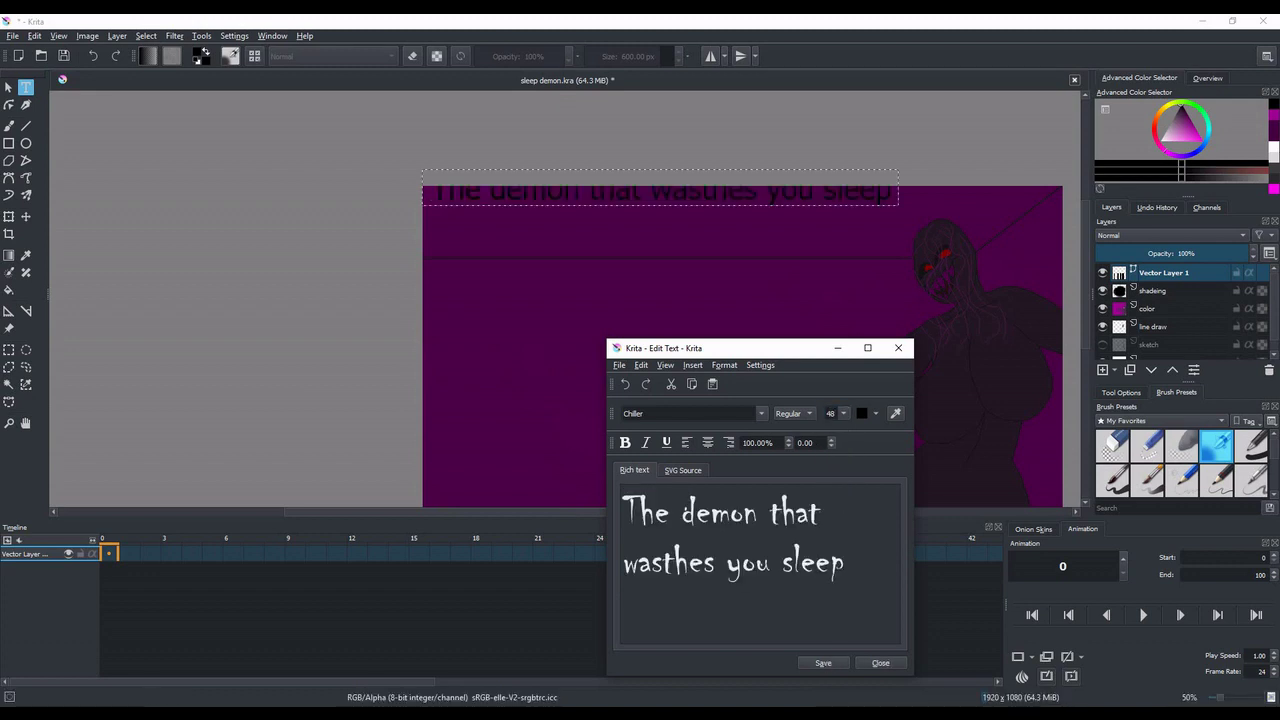
# Color the title text red, save the text and move it upward above the canvas.
pyautogui.click(877, 415)
pyautogui.click(880, 470)
pyautogui.click(825, 662)
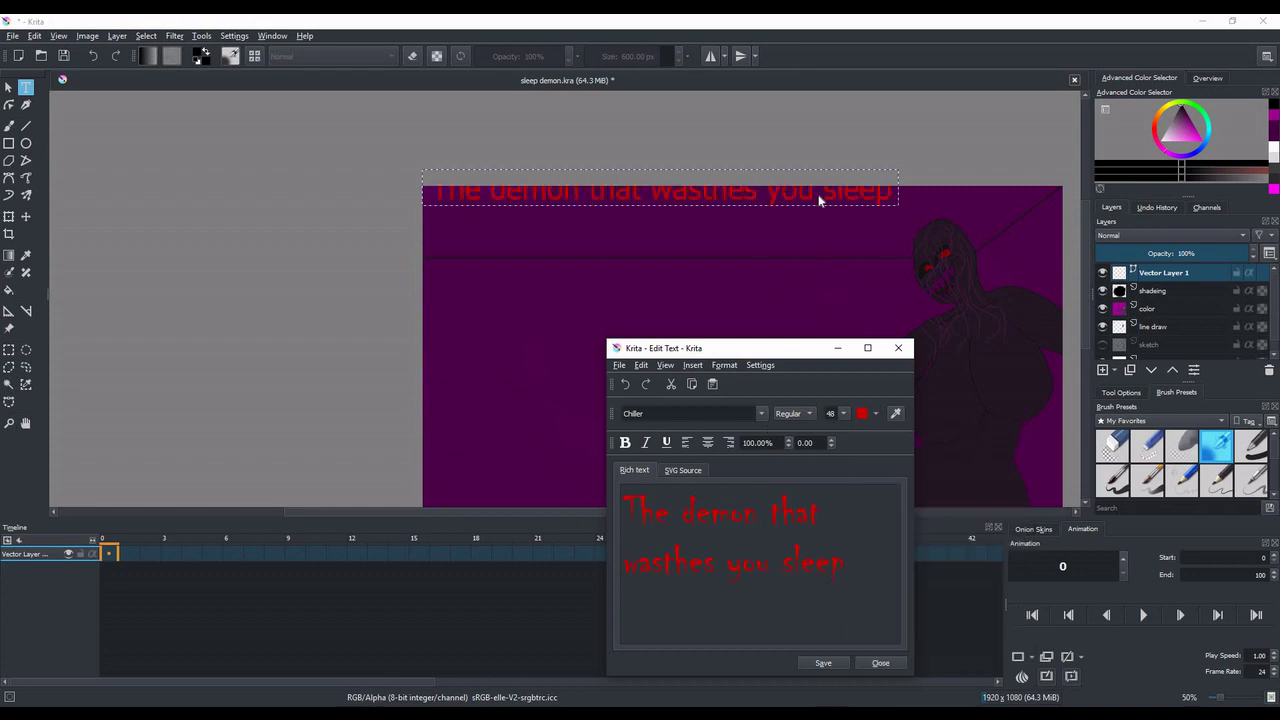
pyautogui.click(880, 662)
pyautogui.click(8, 87)
pyautogui.moveTo(848, 203)
pyautogui.mouseDown()
pyautogui.moveTo(861, 240)
pyautogui.moveTo(827, 225)
pyautogui.moveTo(840, 188)
pyautogui.mouseUp()
# Remove the Vector Layer 1 that holds the new title.
pyautogui.rightClick(1150, 270)
pyautogui.click(840, 243)
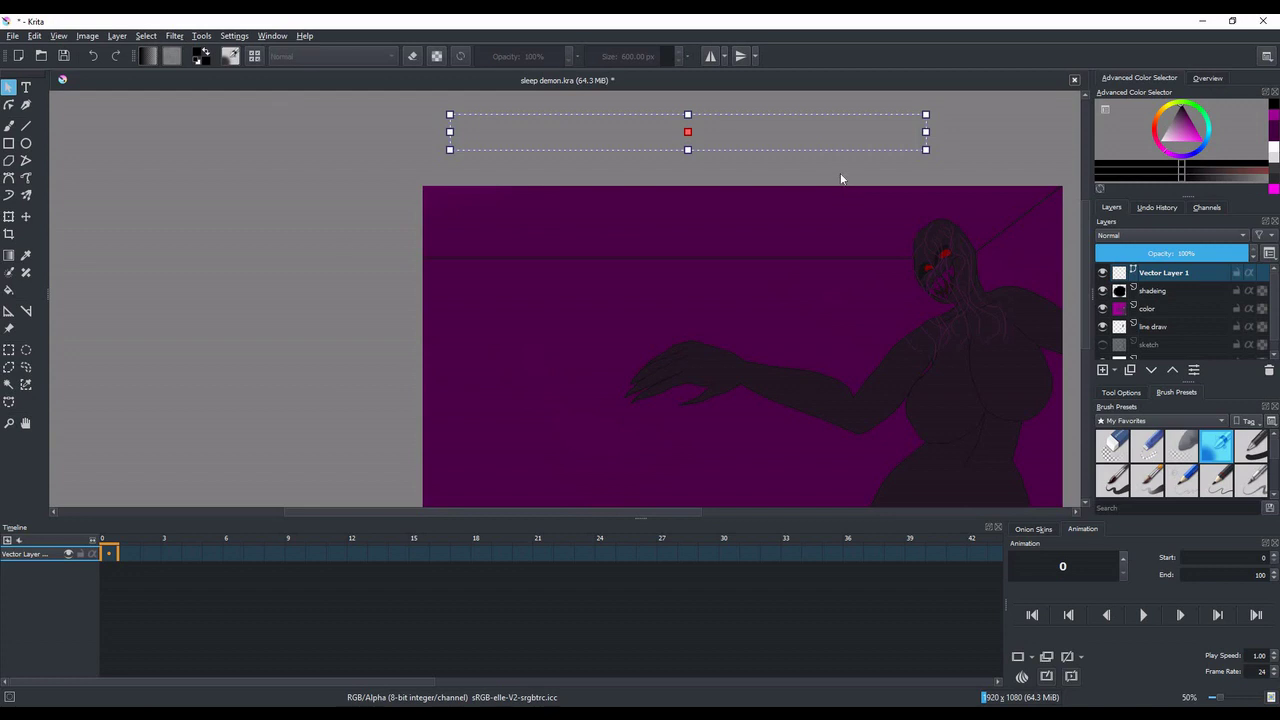
pyautogui.press('b')
pyautogui.rightClick(1160, 272)
pyautogui.click(1130, 407)
pyautogui.click(1160, 308)
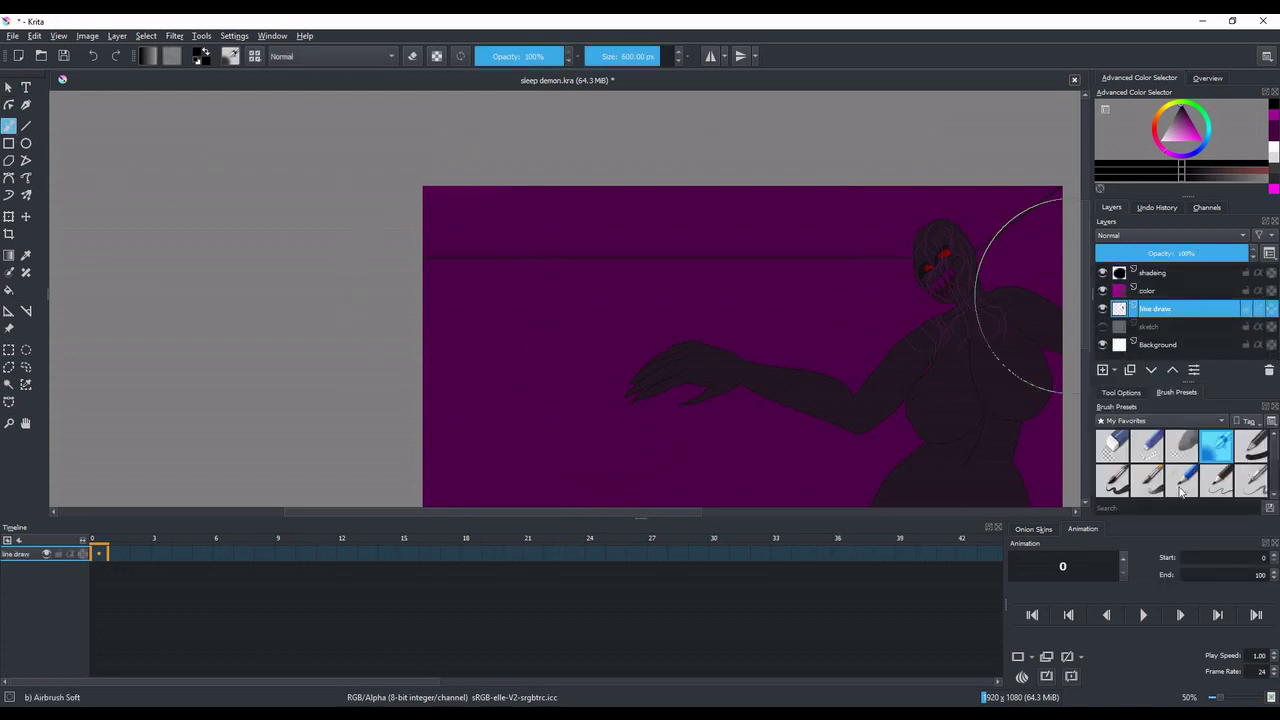
pyautogui.click(1112, 485)
pyautogui.click(1201, 141)
pyautogui.click(1155, 129)
pyautogui.scroll(1, 561, 196)
pyautogui.scroll(-1, 440, 264)
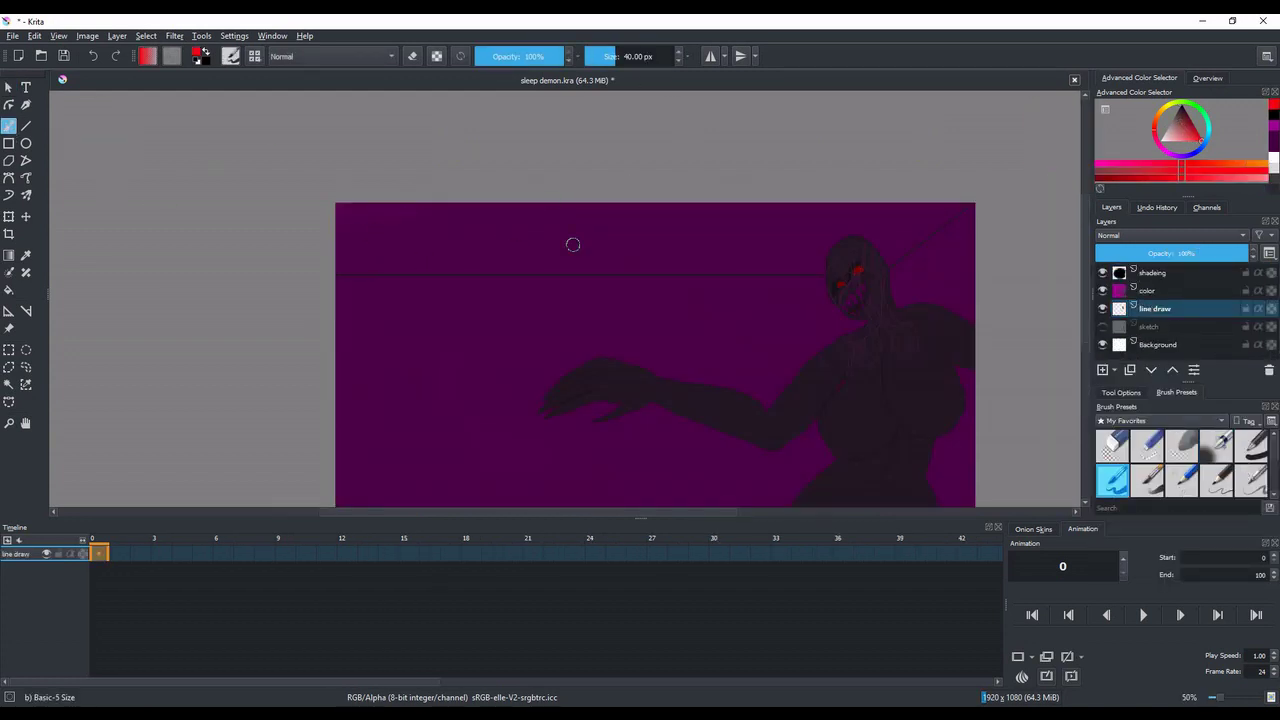
pyautogui.moveTo(708, 351); pyautogui.dragTo(686, 317)
# Raise the shadeing layer's opacity slightly and save the drawing.
pyautogui.click(1153, 272)
pyautogui.click(1192, 253)
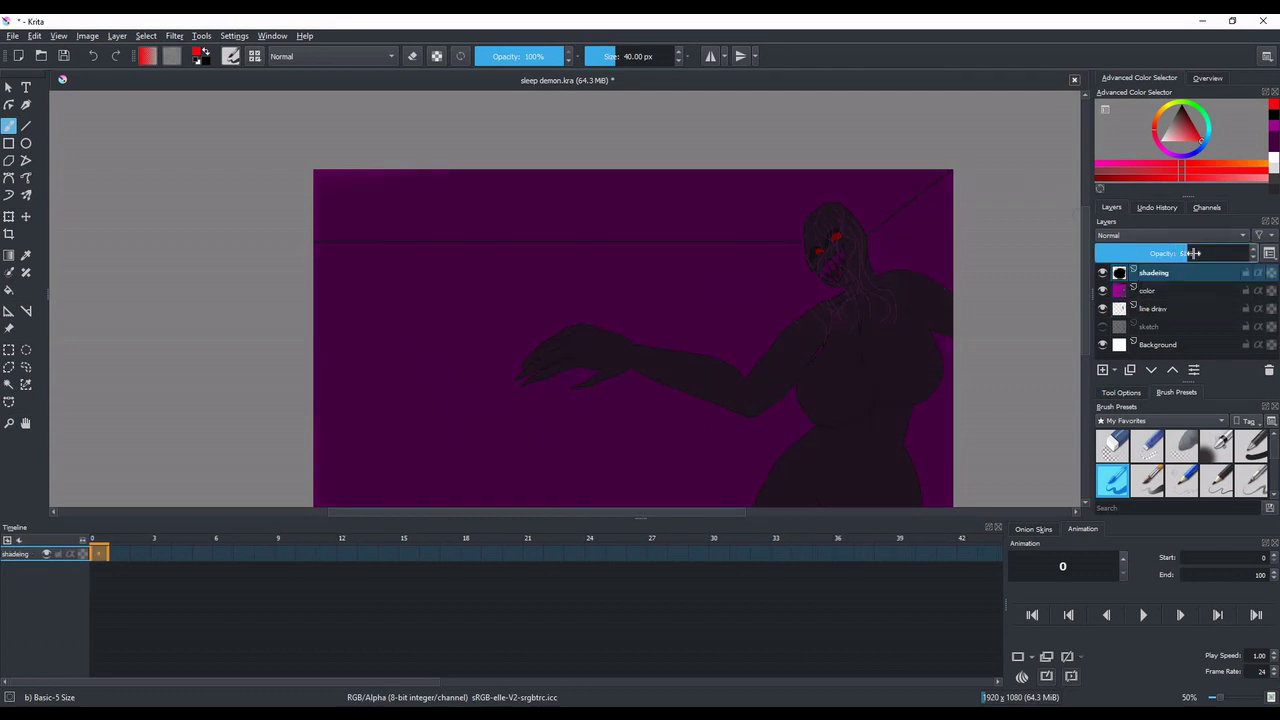
pyautogui.click(13, 36)
pyautogui.click(32, 98)
pyautogui.click(691, 383)
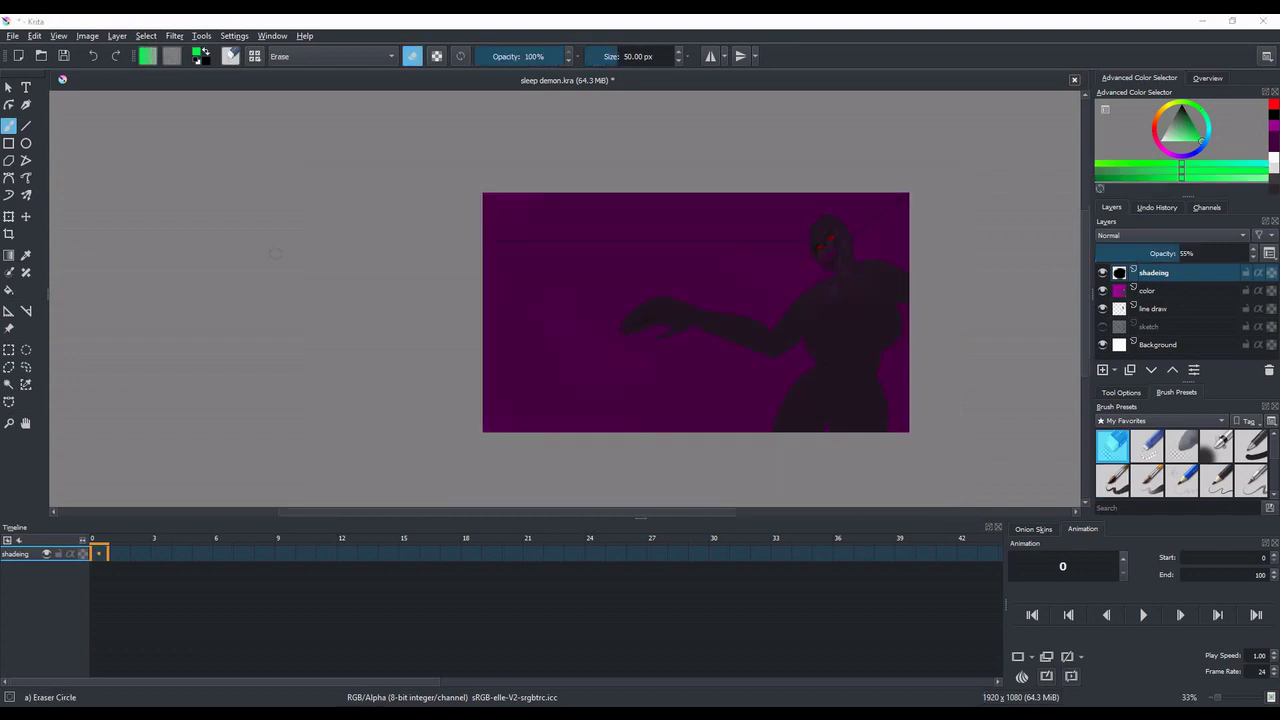
# Erase the black shading on the shadeing layer, then try a green Airbrush Soft stroke and undo it.
pyautogui.moveTo(714, 308)
pyautogui.mouseDown()
pyautogui.moveTo(500, 304)
pyautogui.moveTo(700, 314)
pyautogui.mouseUp()
pyautogui.moveTo(580, 240)
pyautogui.mouseDown()
pyautogui.moveTo(862, 205)
pyautogui.moveTo(640, 264)
pyautogui.mouseUp()
pyautogui.moveTo(903, 199)
pyautogui.mouseDown()
pyautogui.moveTo(880, 405)
pyautogui.moveTo(711, 334)
pyautogui.moveTo(543, 377)
pyautogui.moveTo(500, 342)
pyautogui.mouseUp()
pyautogui.click(1217, 446)
pyautogui.moveTo(857, 395)
pyautogui.mouseDown()
pyautogui.moveTo(571, 371)
pyautogui.moveTo(790, 330)
pyautogui.mouseUp()
pyautogui.hotkey('ctrl', 'z')
pyautogui.scroll(2, 827, 250)
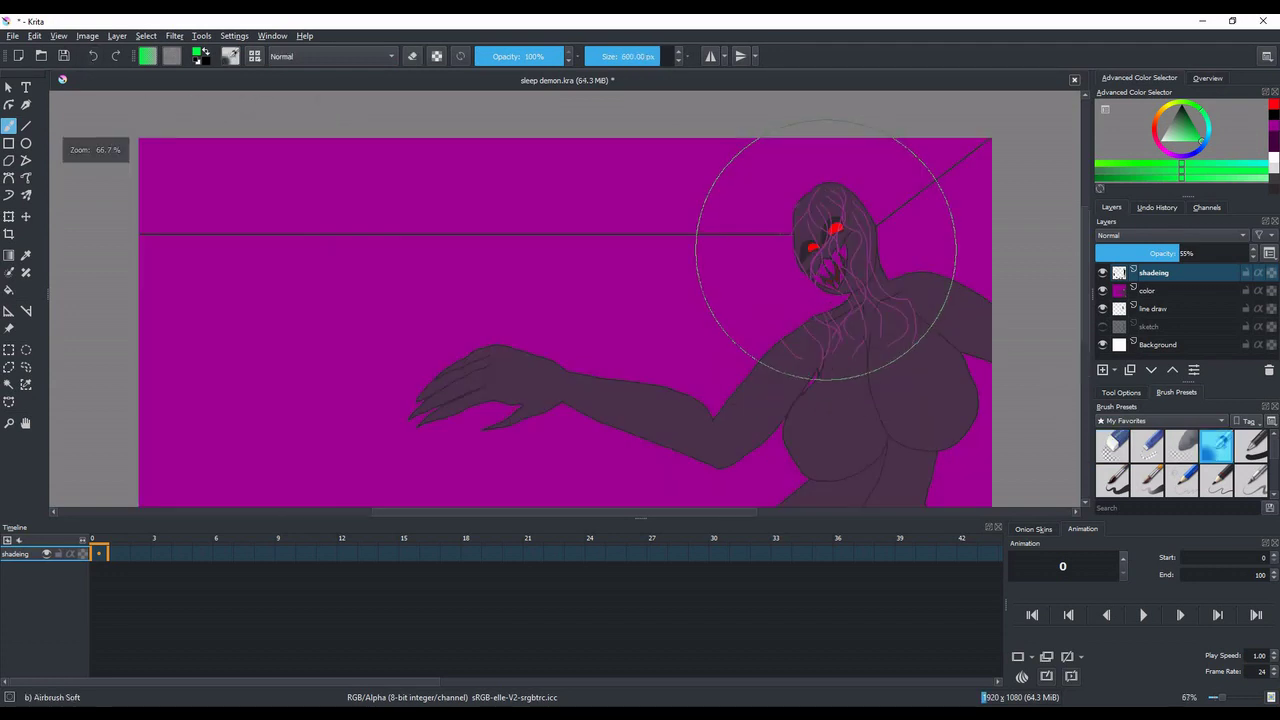
# Airbrush green over the whole picture on the shadeing layer and set the layer's opacity to 44%.
pyautogui.click(1156, 308)
pyautogui.click(1163, 275)
pyautogui.moveTo(1186, 255); pyautogui.dragTo(1252, 258)
pyautogui.scroll(-3, 934, 268)
pyautogui.moveTo(940, 262)
pyautogui.mouseDown()
pyautogui.moveTo(660, 243)
pyautogui.moveTo(900, 340)
pyautogui.moveTo(648, 365)
pyautogui.moveTo(920, 290)
pyautogui.mouseUp()
pyautogui.click(1162, 253)
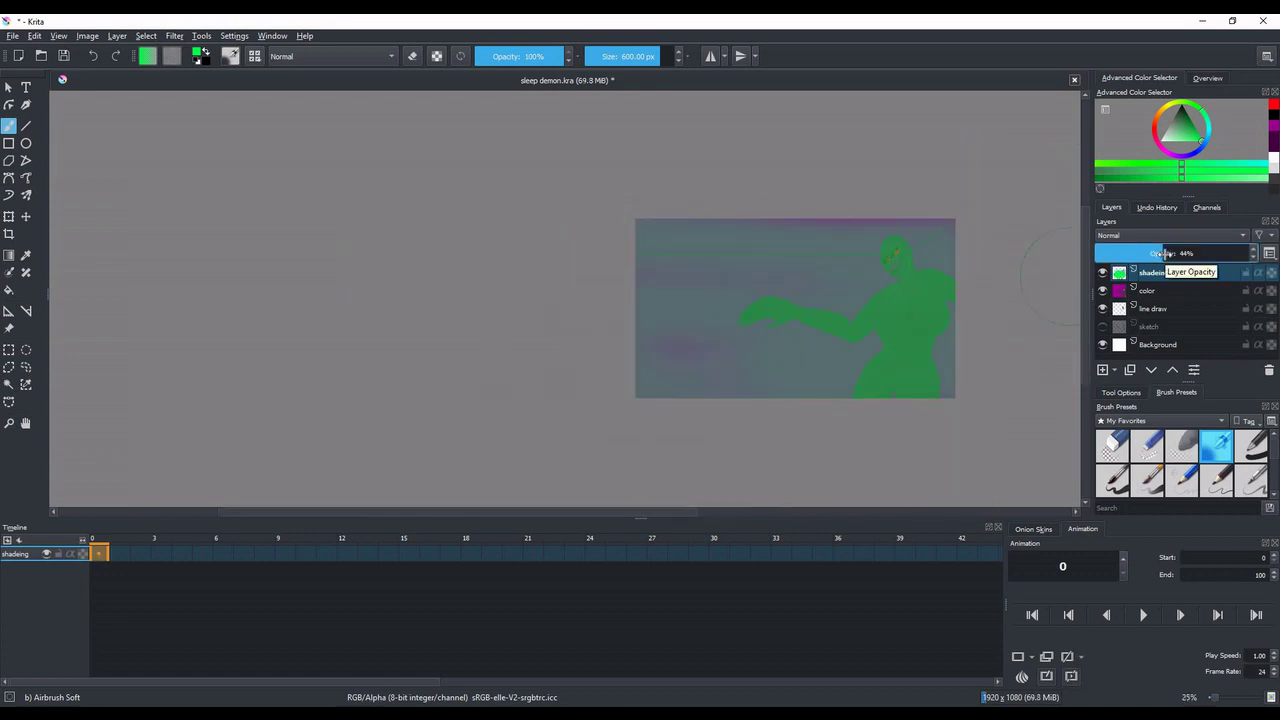
# Set the shadeing layer's opacity to 27% and move the layer below the color layer.
pyautogui.moveTo(1165, 273); pyautogui.dragTo(1174, 320)
pyautogui.moveTo(1173, 271); pyautogui.dragTo(1176, 301)
pyautogui.scroll(2, 865, 260)
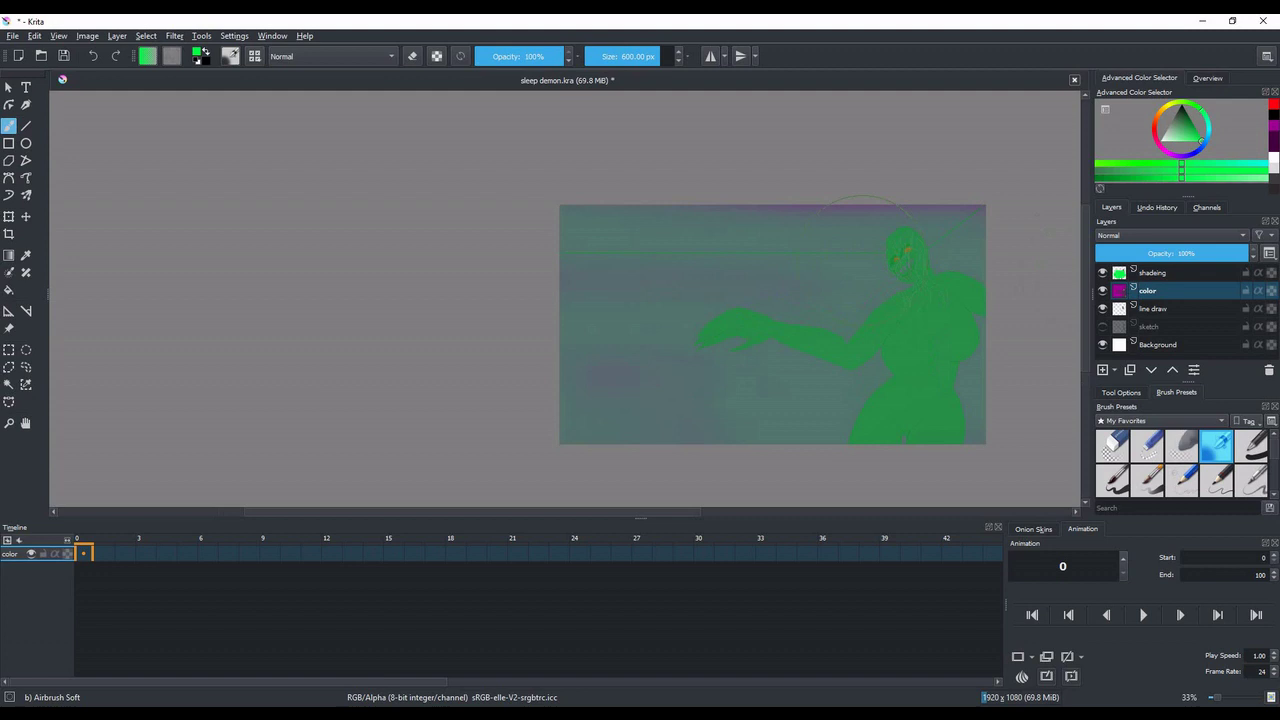
pyautogui.click(1178, 272)
pyautogui.click(1175, 253)
pyautogui.moveTo(1175, 253)
pyautogui.mouseDown()
pyautogui.moveTo(1123, 254)
pyautogui.moveTo(1167, 273)
pyautogui.mouseUp()
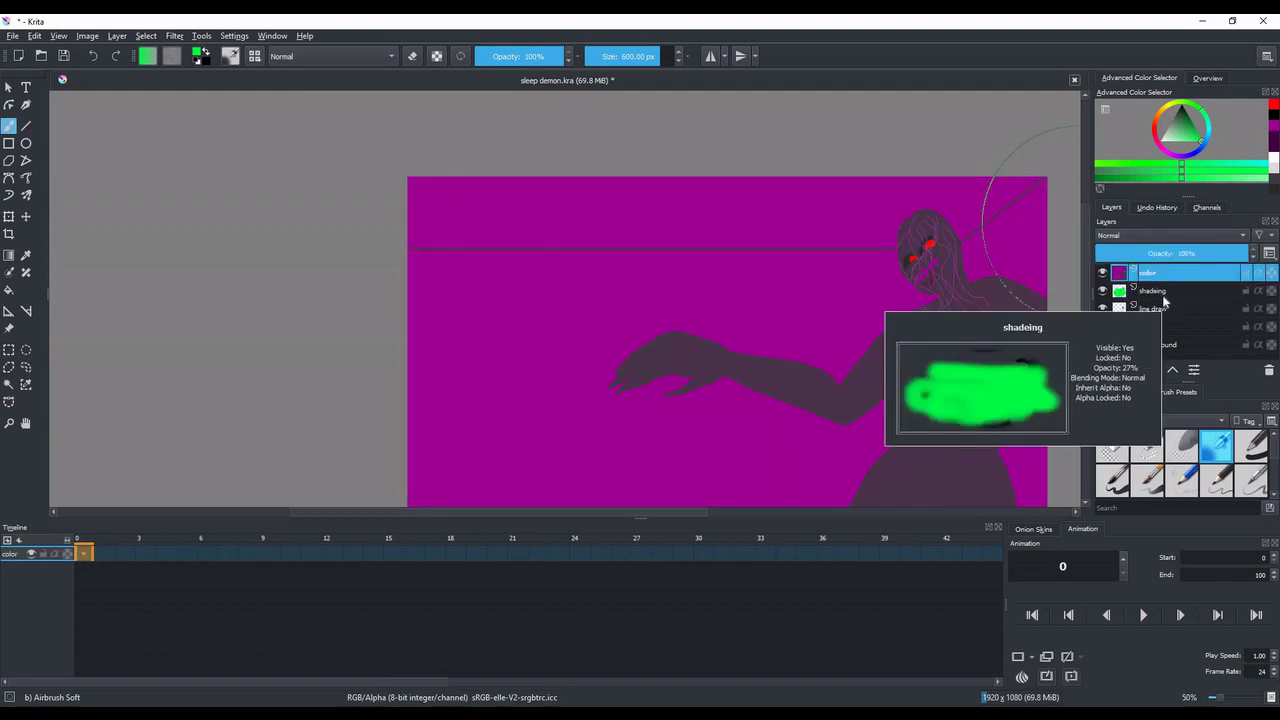
pyautogui.click(1163, 294)
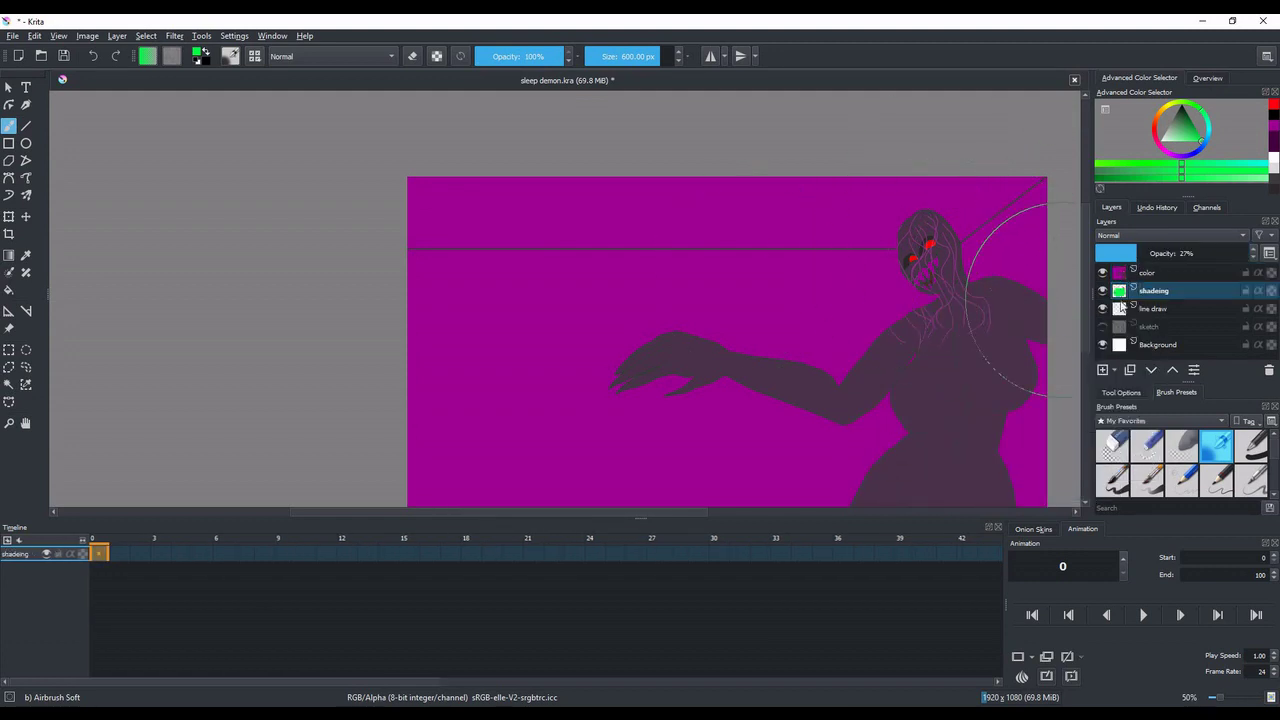
# Move the shadeing layer back above the color layer and lower its opacity to 19%.
pyautogui.moveTo(1125, 294); pyautogui.dragTo(1150, 268)
pyautogui.scroll(2, 870, 330)
pyautogui.scroll(-1, 880, 324)
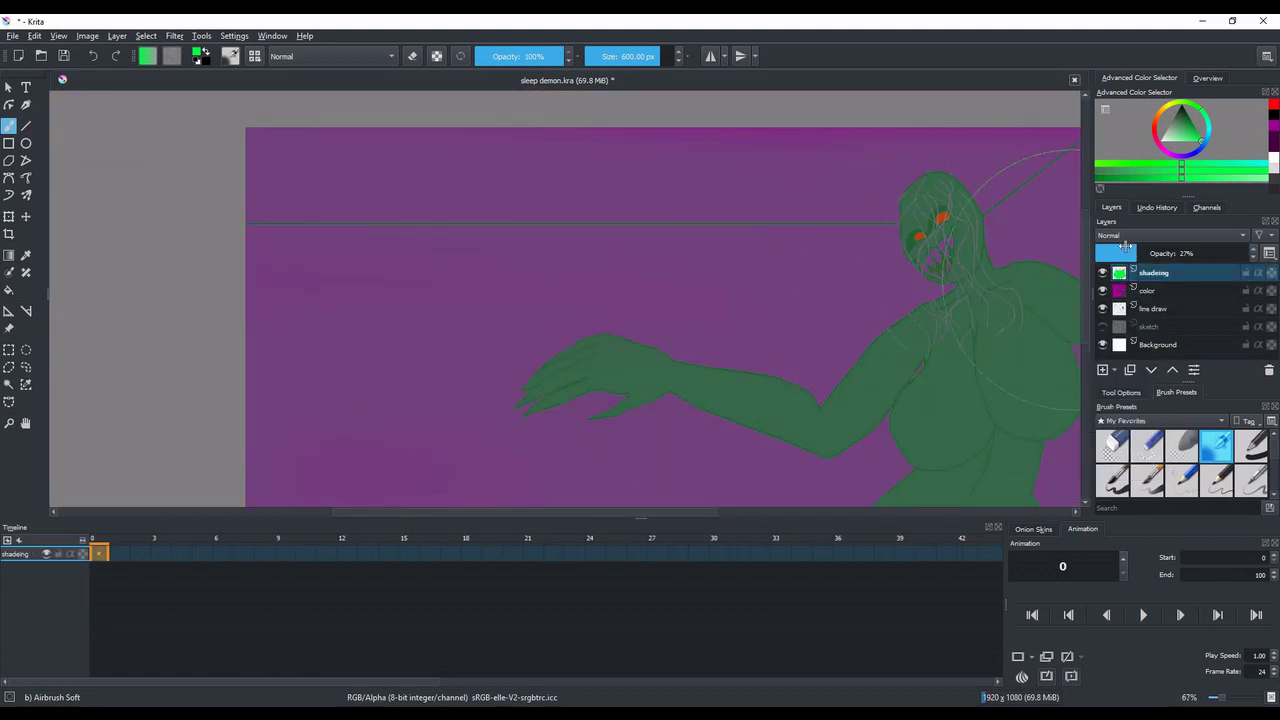
pyautogui.scroll(2, 994, 290)
pyautogui.scroll(-4, 1154, 259)
pyautogui.scroll(-6, 1000, 290)
pyautogui.scroll(6, 740, 260)
pyautogui.scroll(-3, 830, 270)
# Remove the green shadeing layer, and undo the edits back to the black shading.
pyautogui.rightClick(1104, 271)
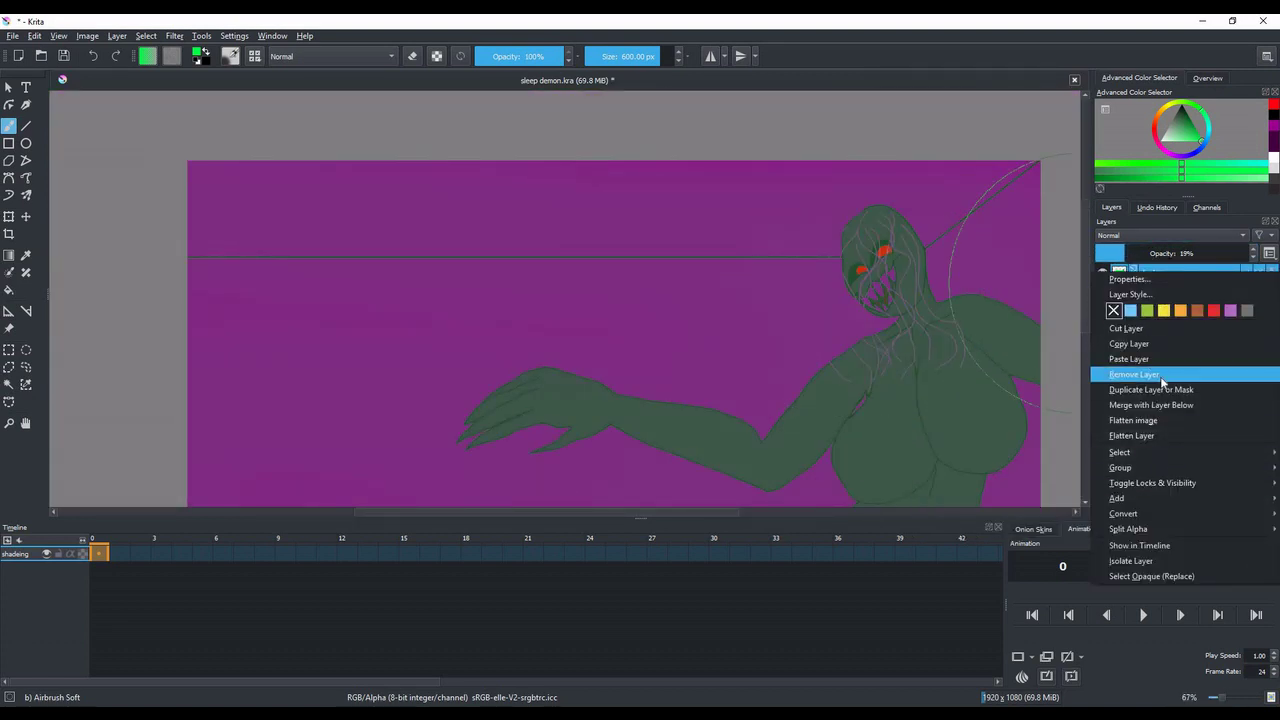
pyautogui.click(1134, 374)
pyautogui.click(93, 56)
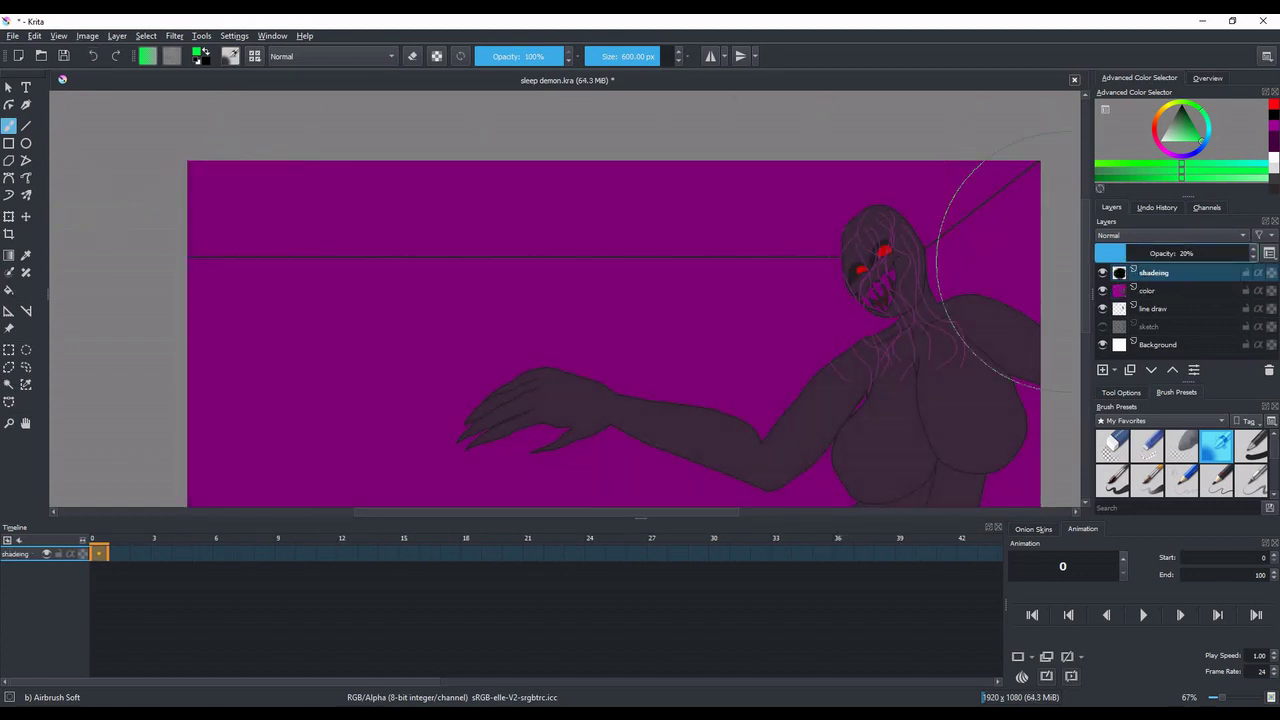
# Set the shadeing layer's opacity to 36%.
pyautogui.scroll(-1, 891, 187)
pyautogui.click(1130, 256)
pyautogui.scroll(-1, 800, 307)
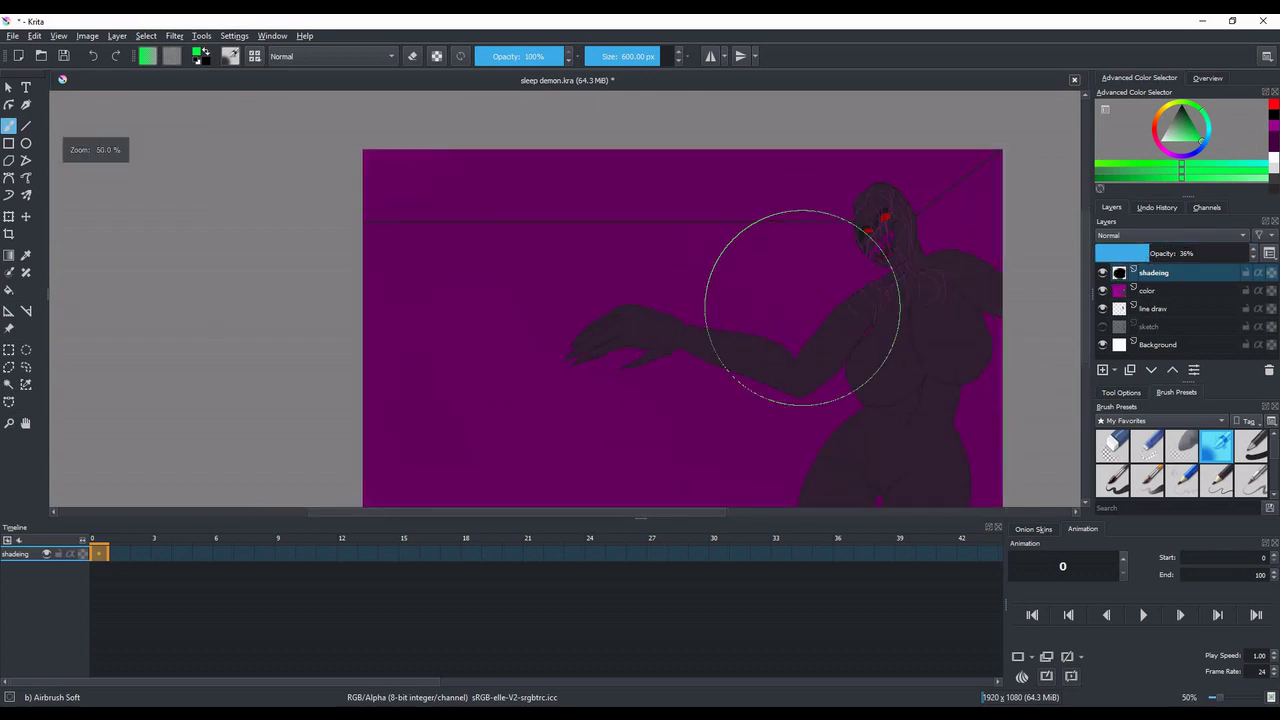
# Save the illustration as a JPEG image named "sleep demon", accepting the default export options.
pyautogui.click(13, 38)
pyautogui.click(245, 223)
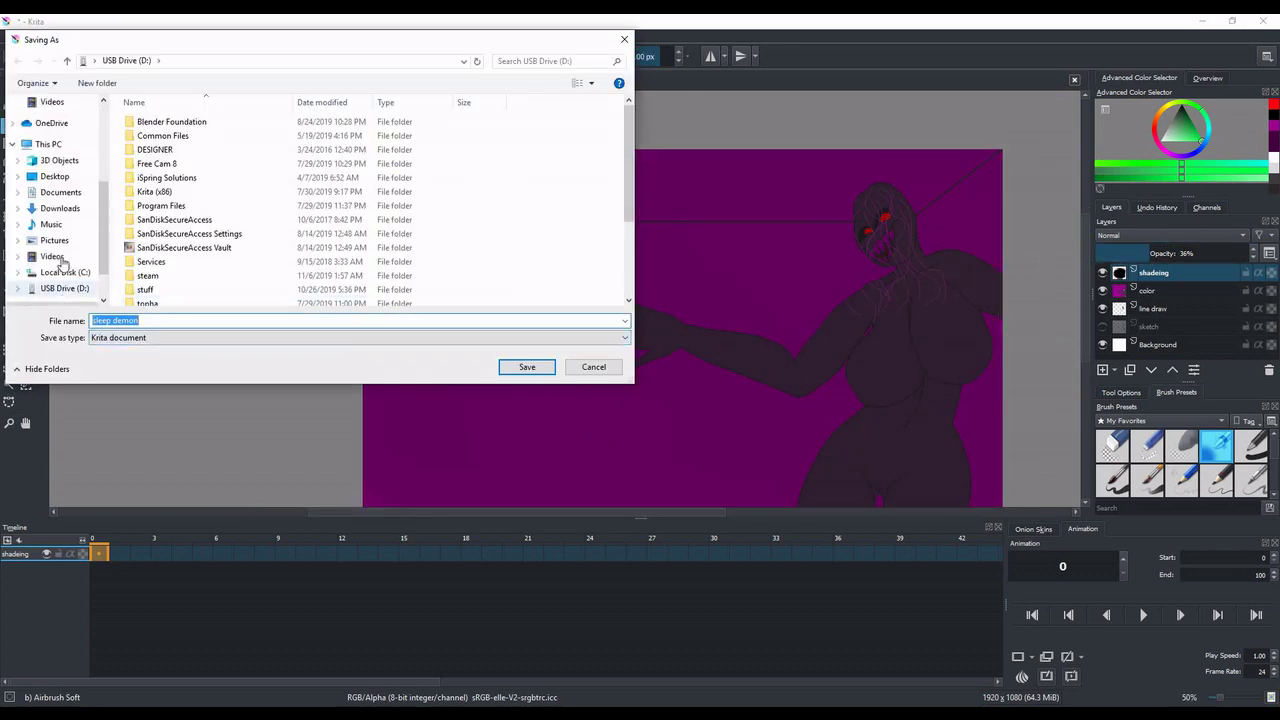
pyautogui.click(385, 340)
pyautogui.click(385, 431)
pyautogui.click(529, 366)
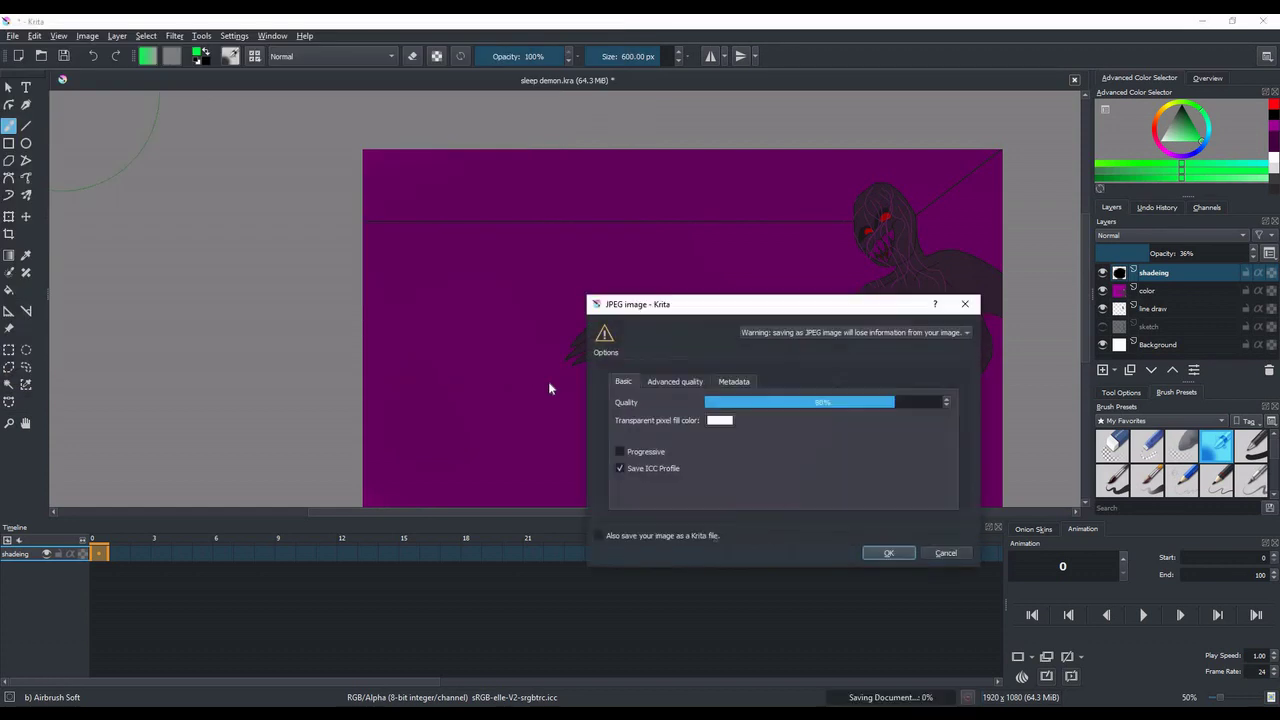
pyautogui.click(880, 553)
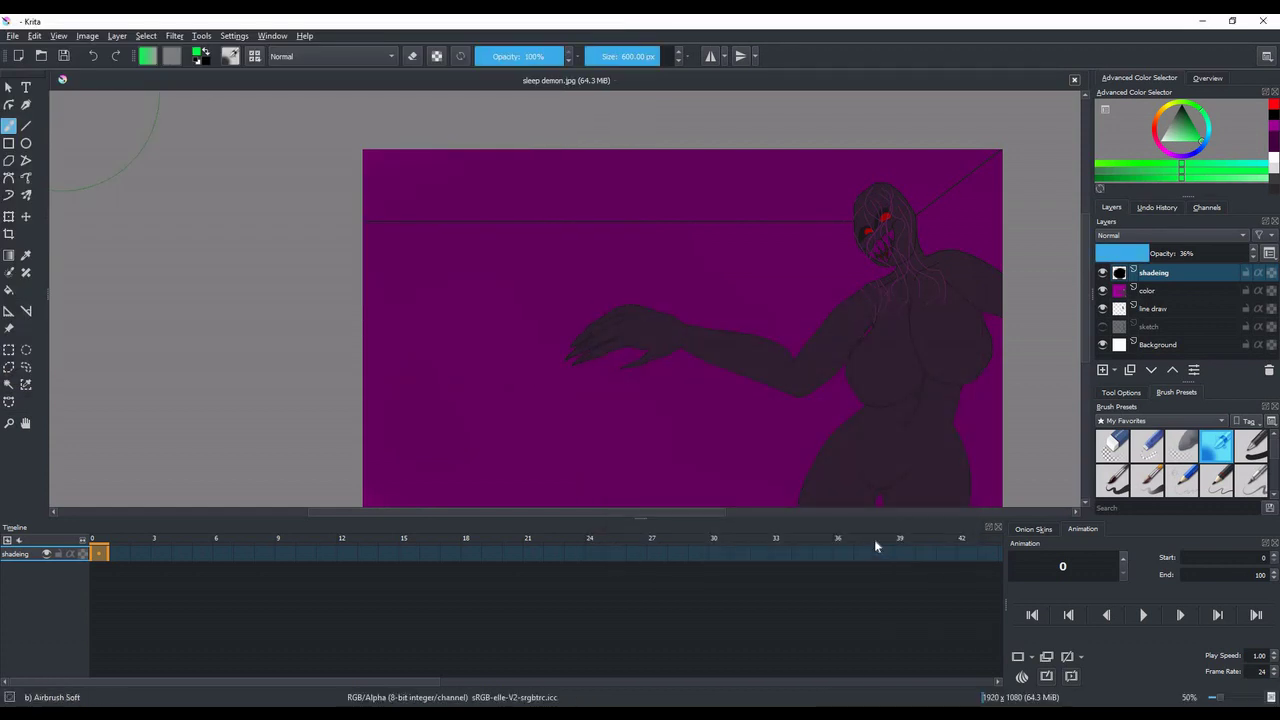